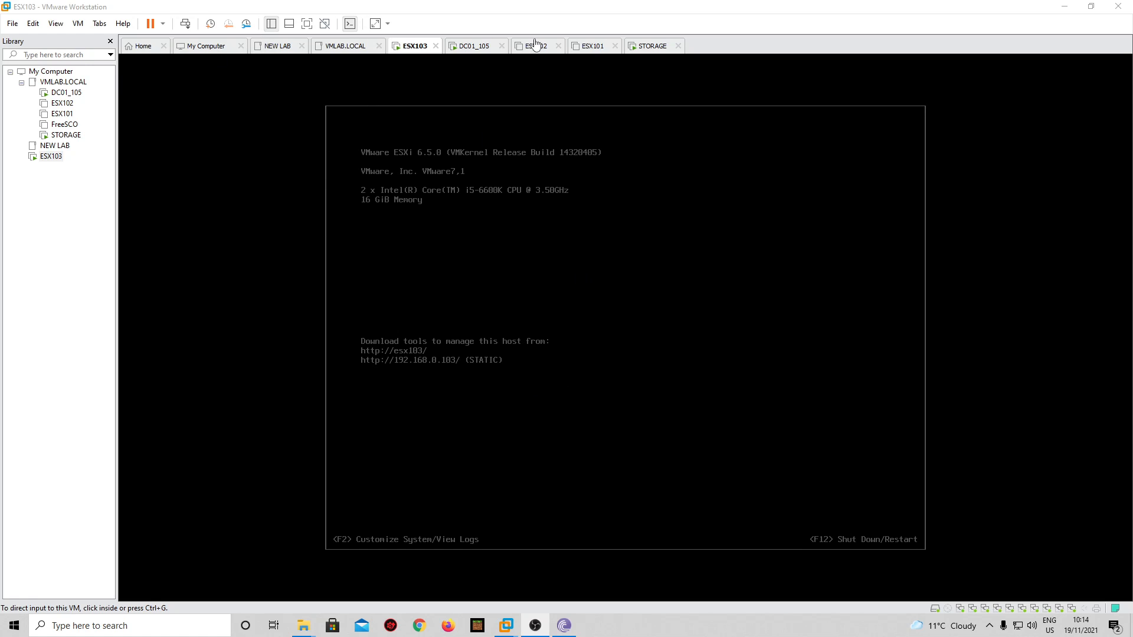
- Switch to the DC01_105 VM, showing the DNS console on the vmlab.local zone records
click(473, 51)
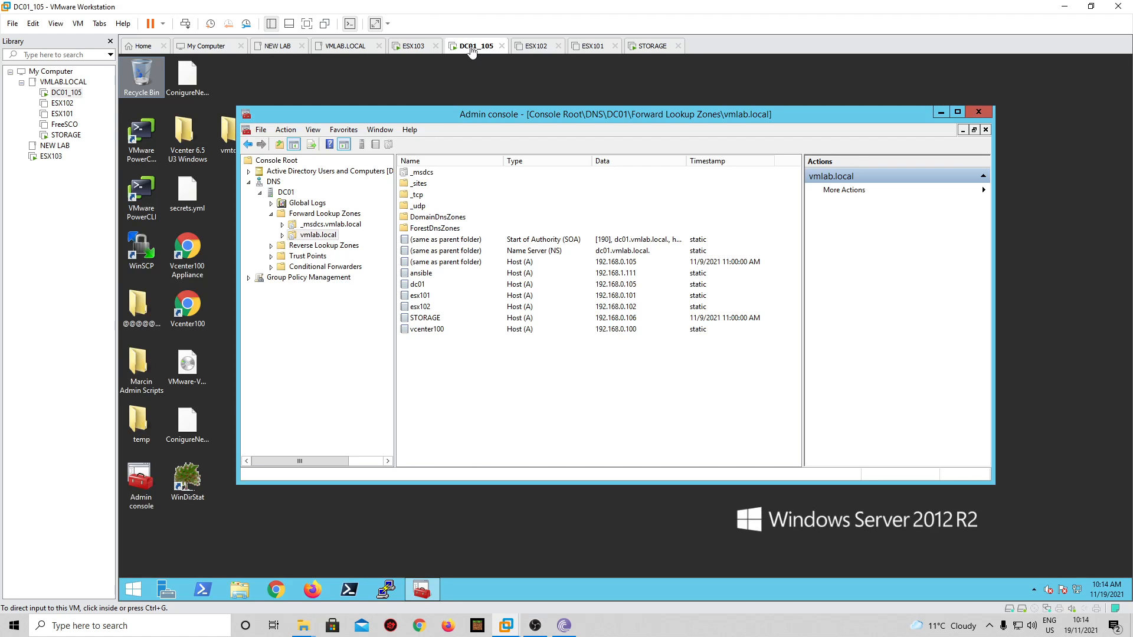
- Add a host (A) record vcenter200 at 192.168.0.200 to the vmlab.local zone
right_click(469, 380)
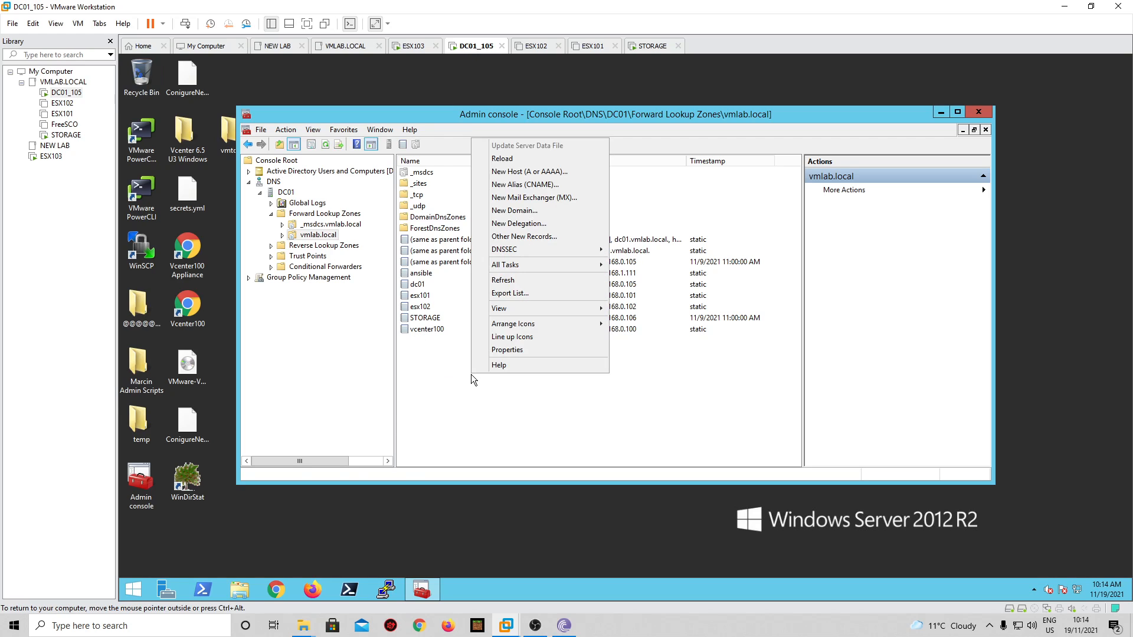
click(520, 172)
text(v)
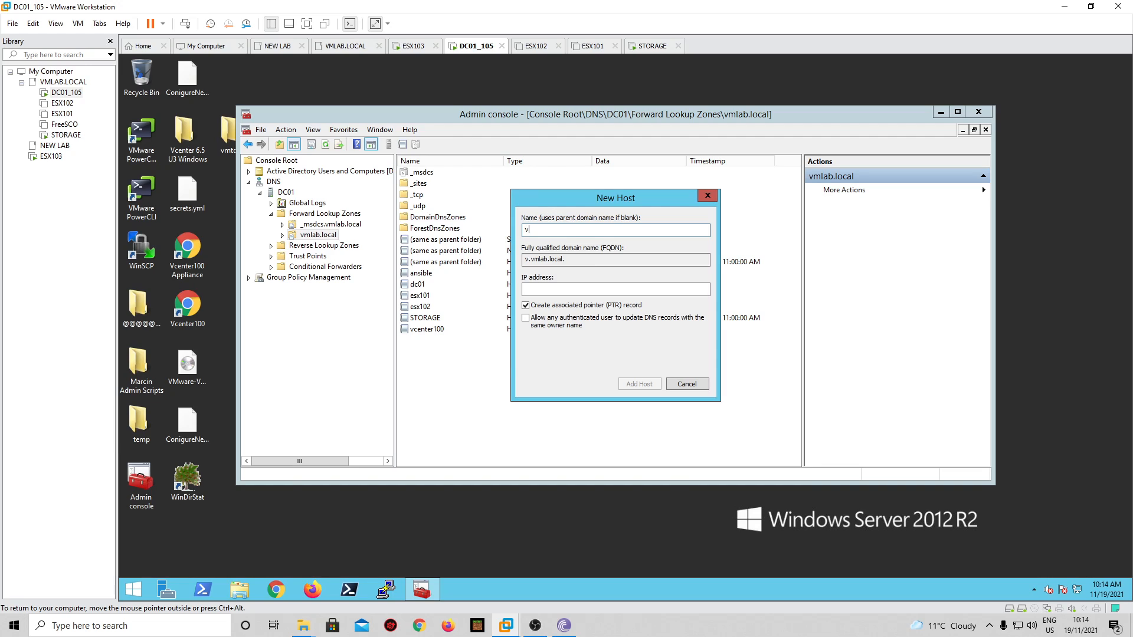
text(center200)
key(Tab)
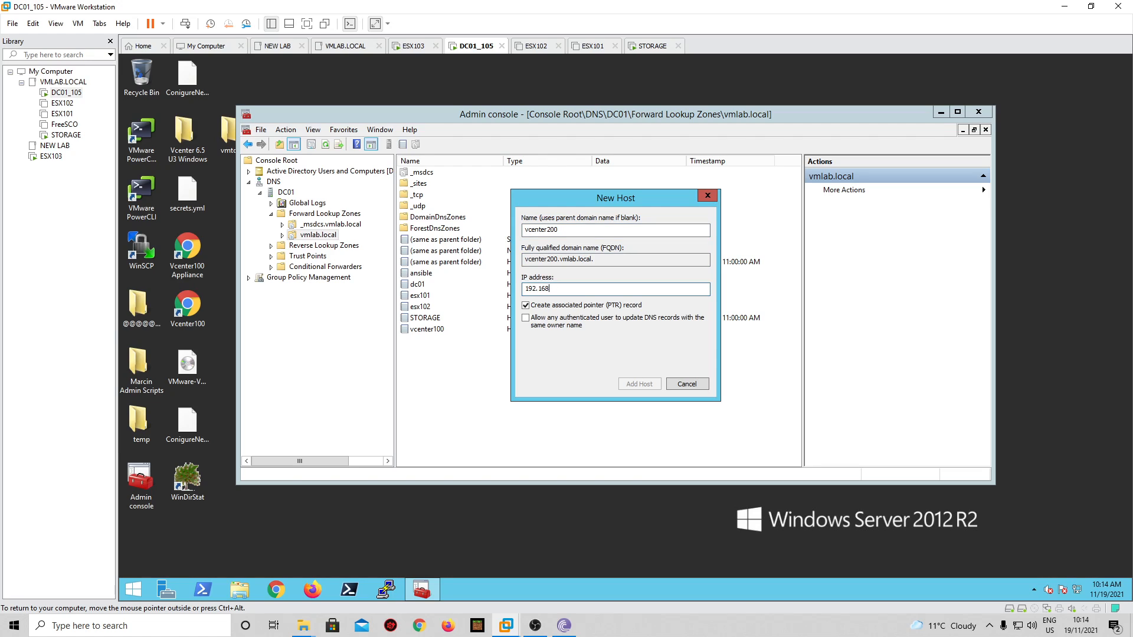
text(192.168.0.200)
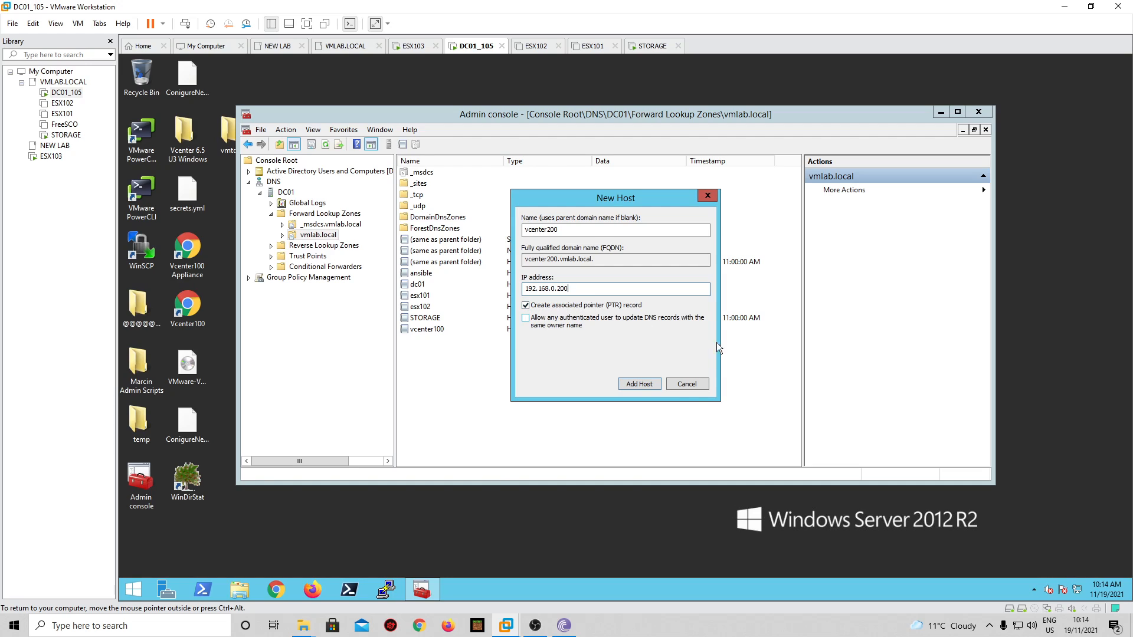
click(650, 383)
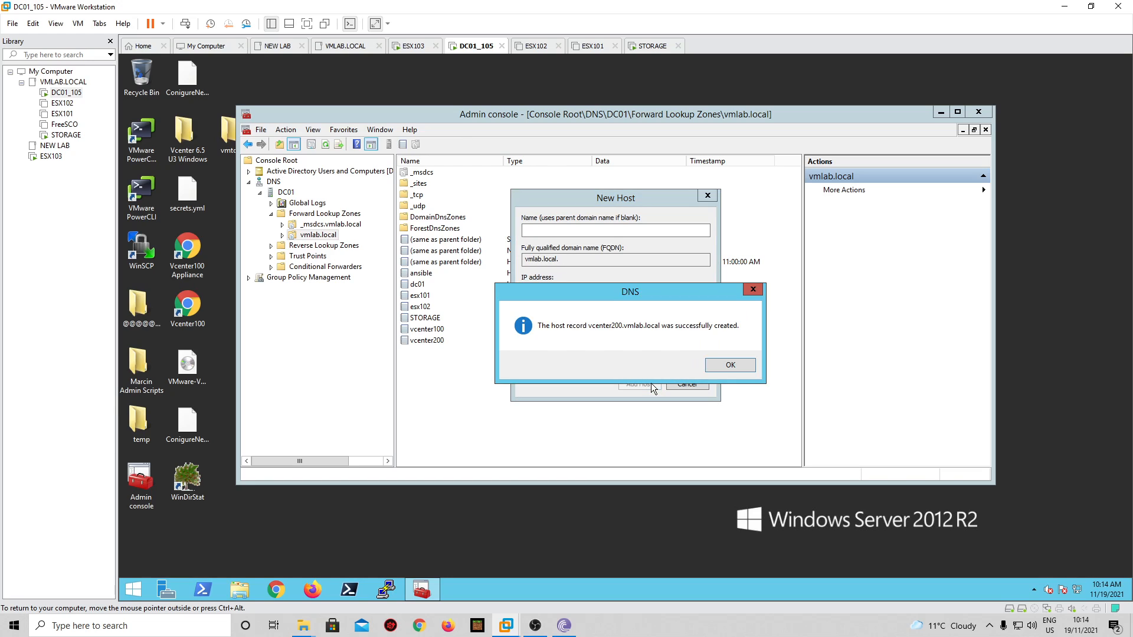
click(737, 366)
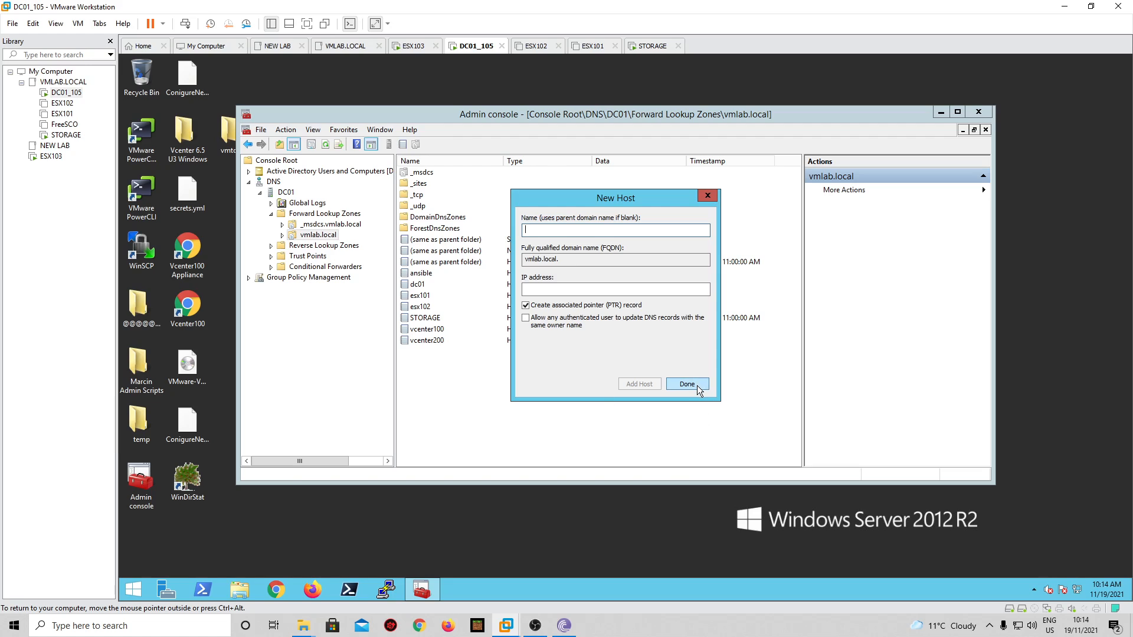
- Add host record esx103 at 192.168.0.103, then refresh and check the zone's records
text(esx103)
key(Tab)
key(Tab)
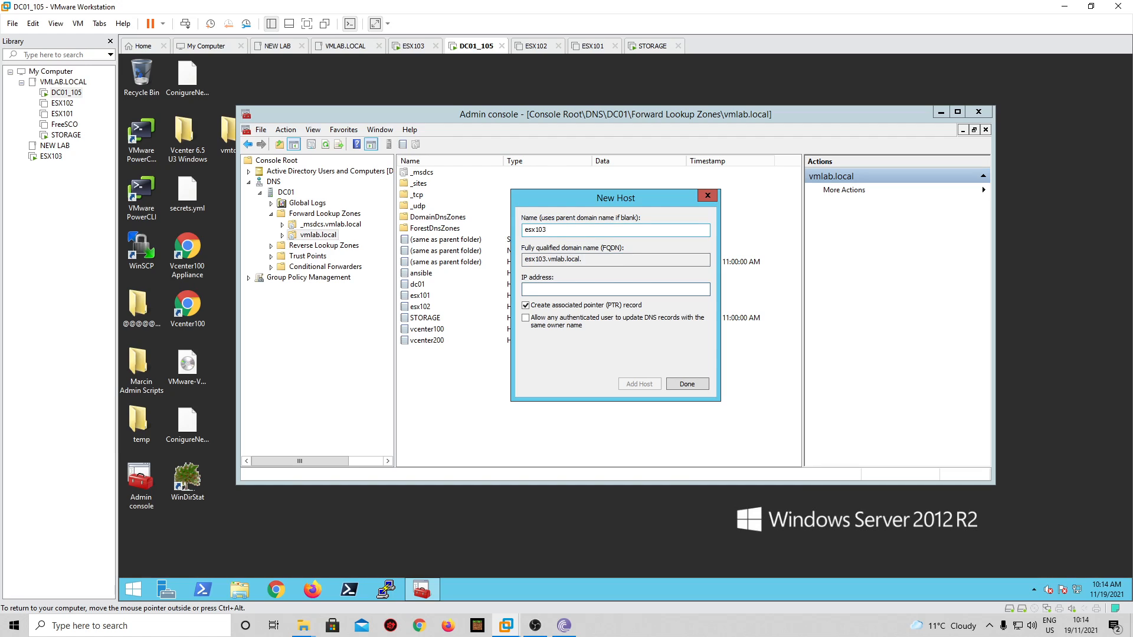
text(192.168.0.103)
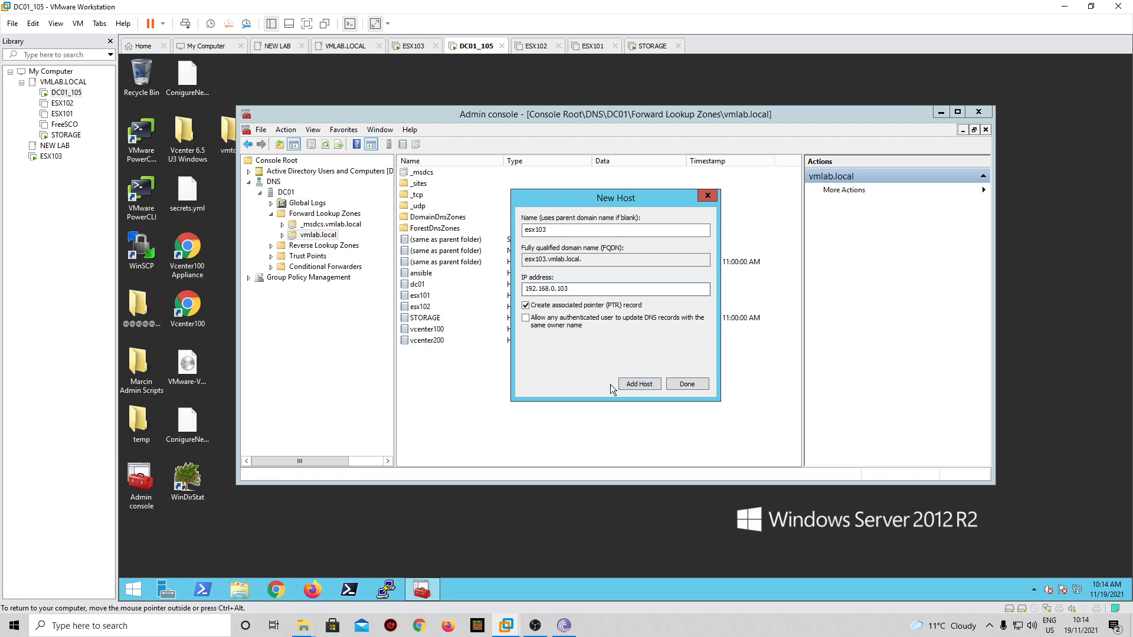
click(639, 385)
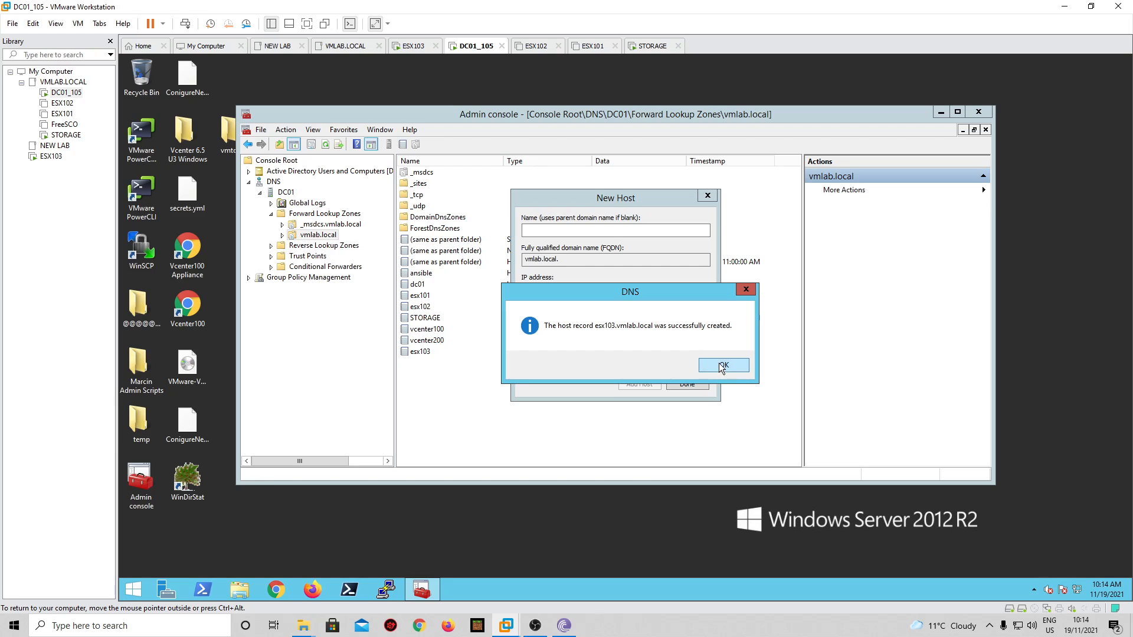
click(721, 365)
click(686, 385)
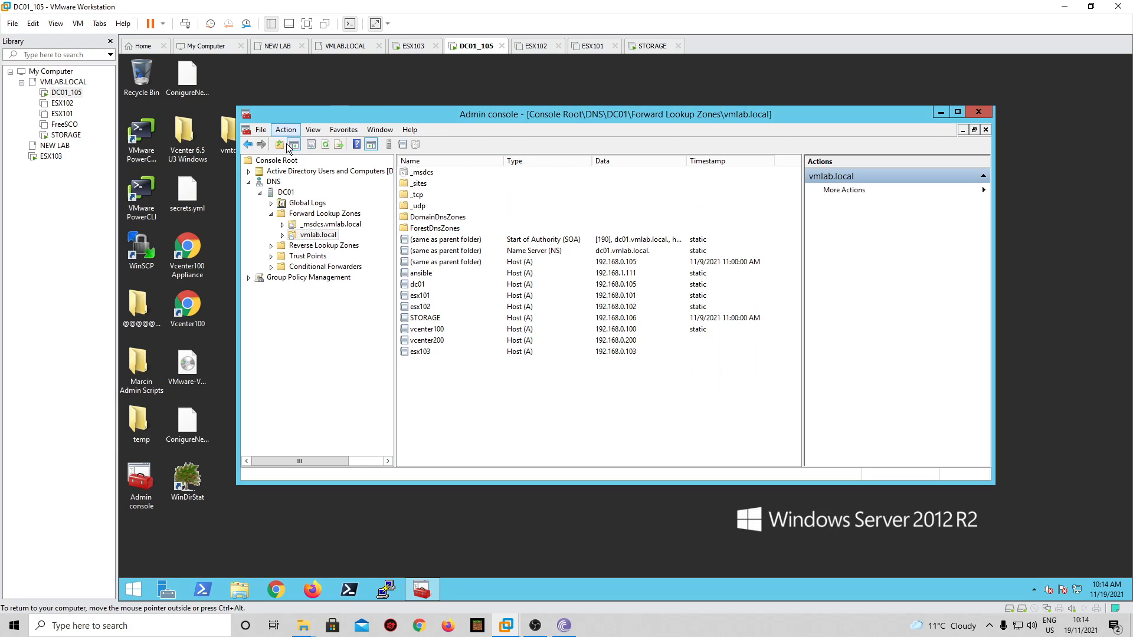
click(325, 144)
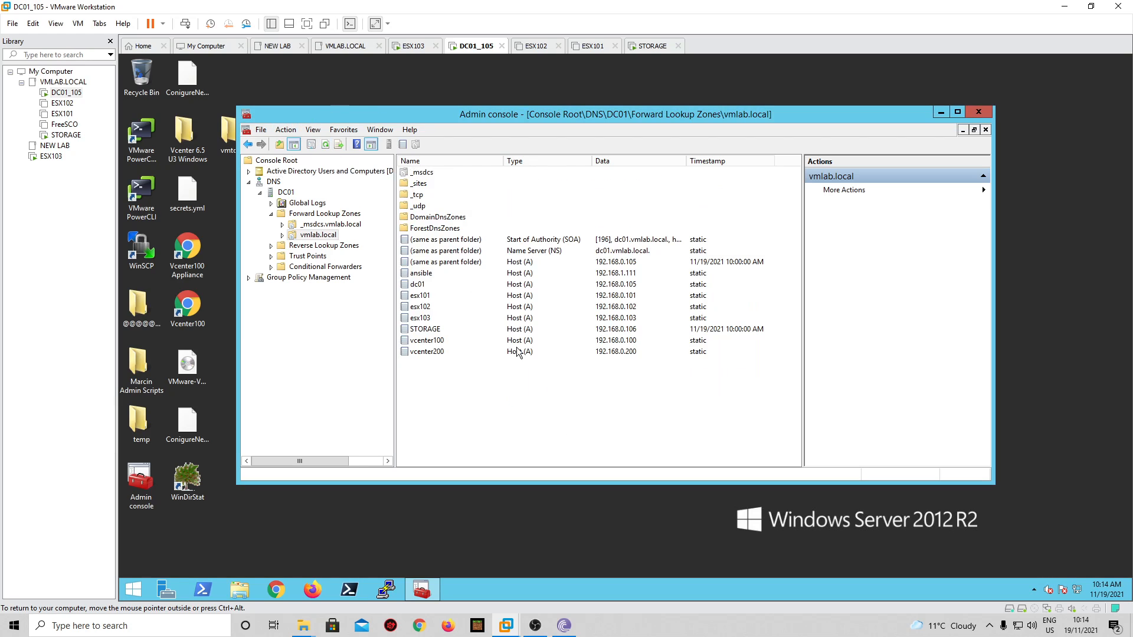
click(440, 351)
click(431, 322)
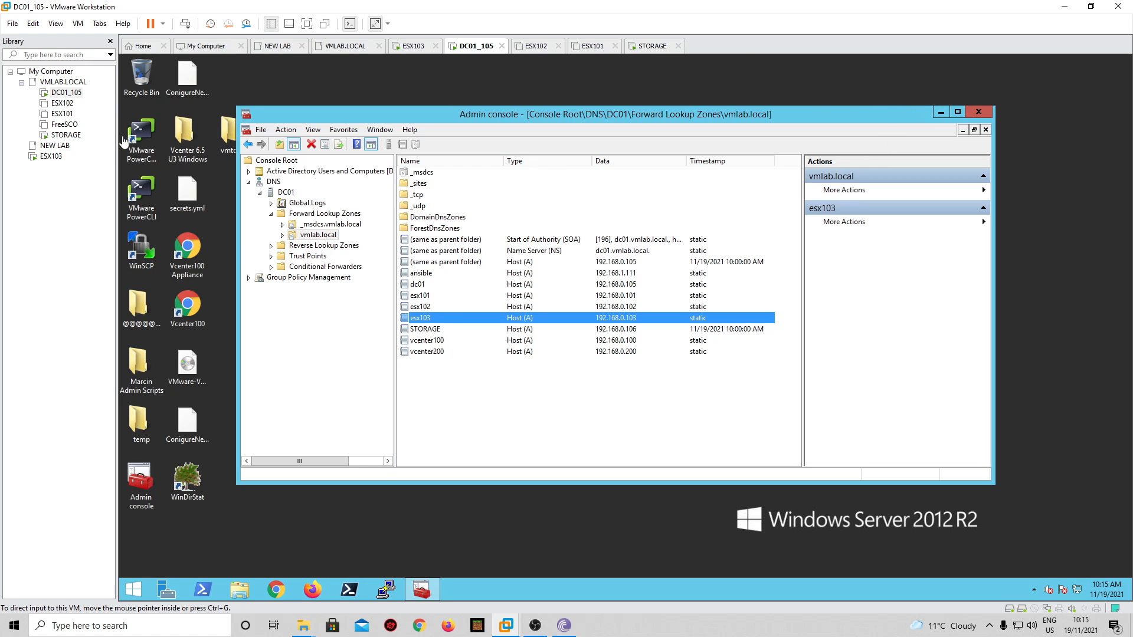
- Mount the VMware-VCSA ISO as drive F: using UltraISO
click(1064, 6)
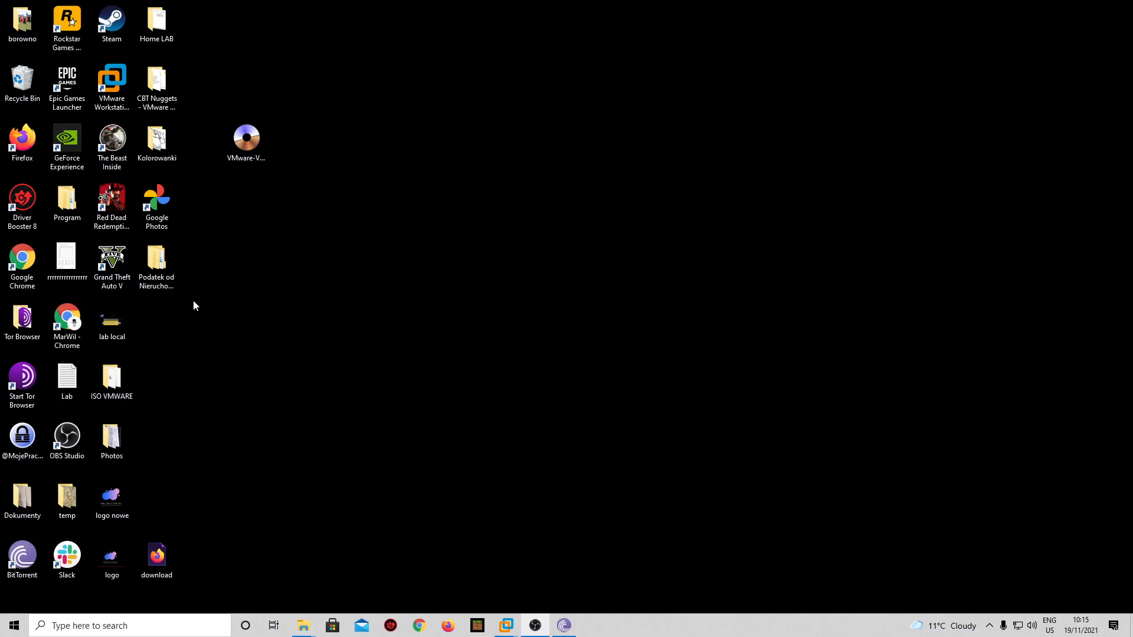
click(247, 140)
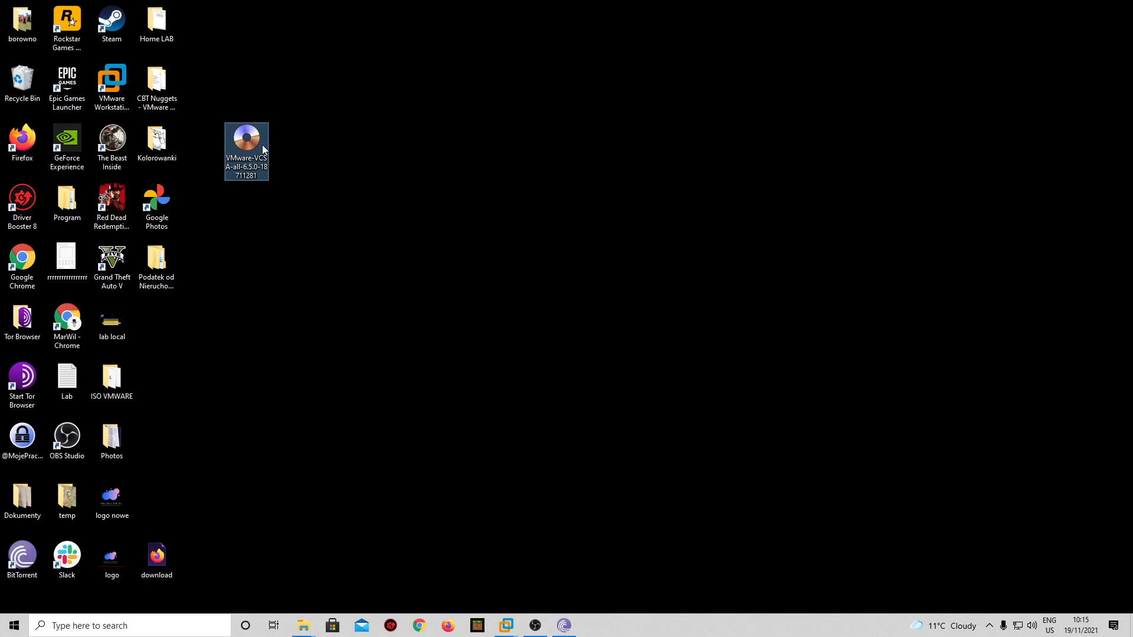
right_click(247, 141)
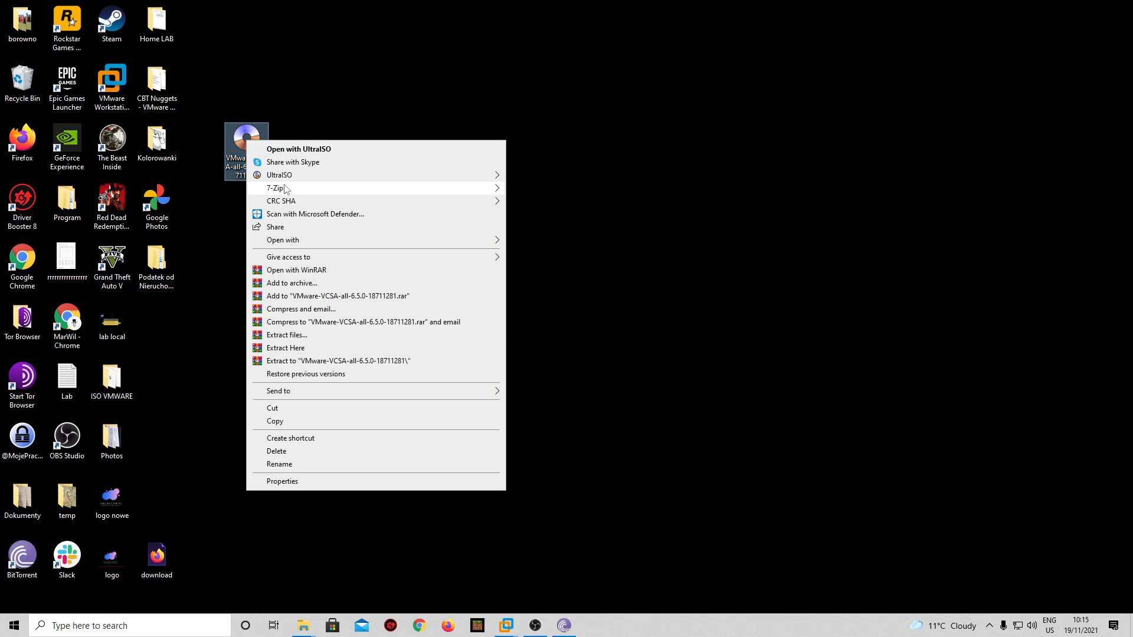
mouse_move(289, 177)
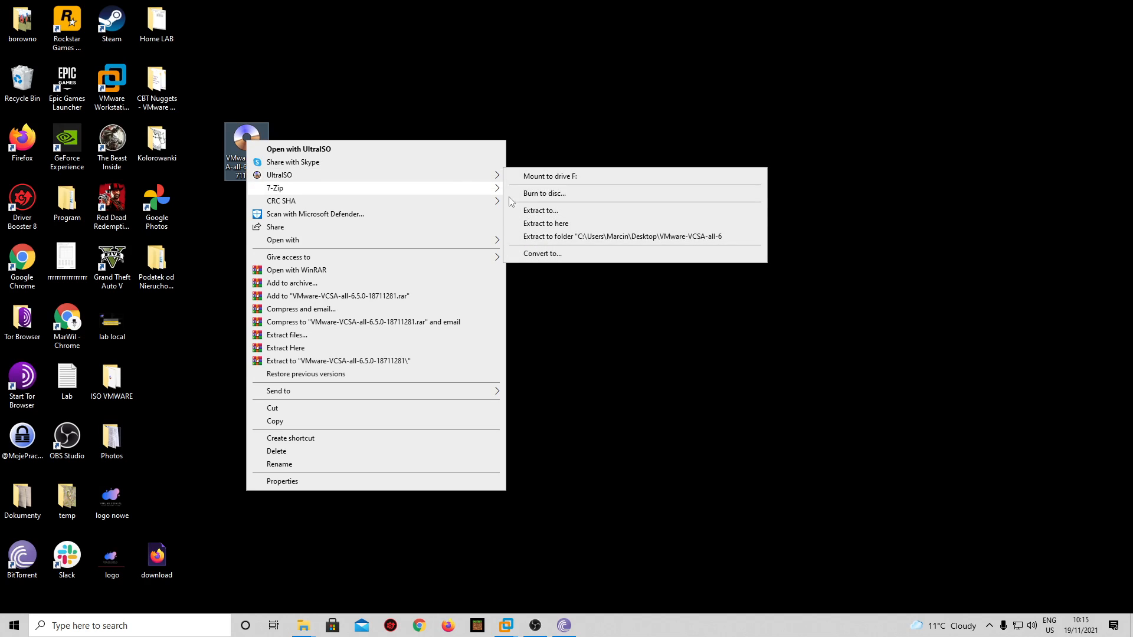
click(582, 178)
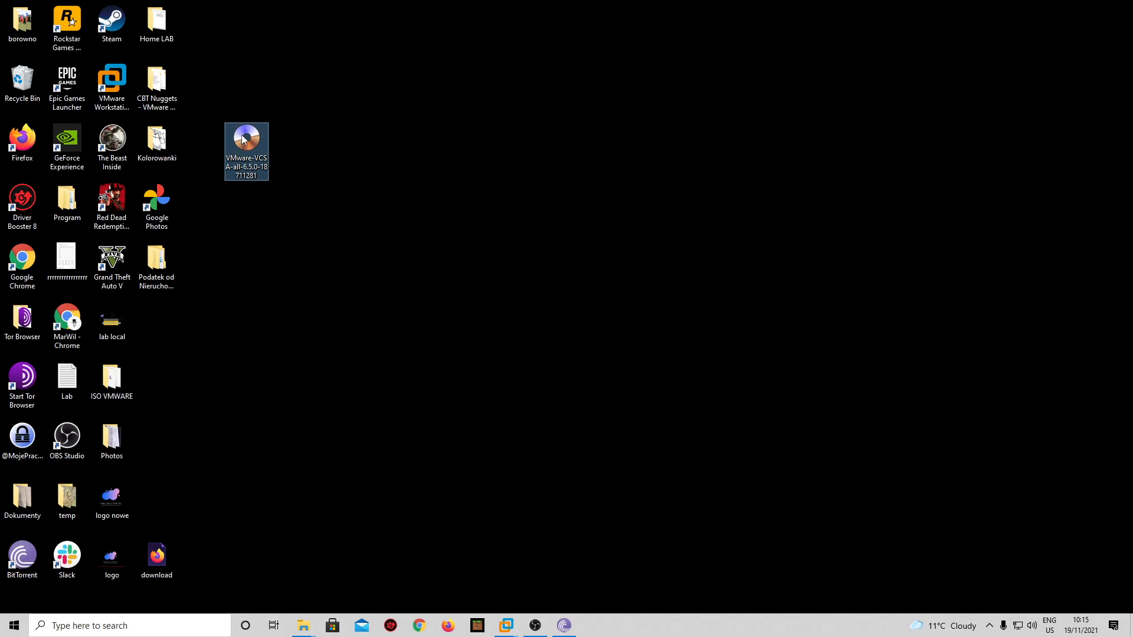
- Launch the installer from CD Drive (F:) > vcsa-ui-installer > win32
mouse_move(304, 626)
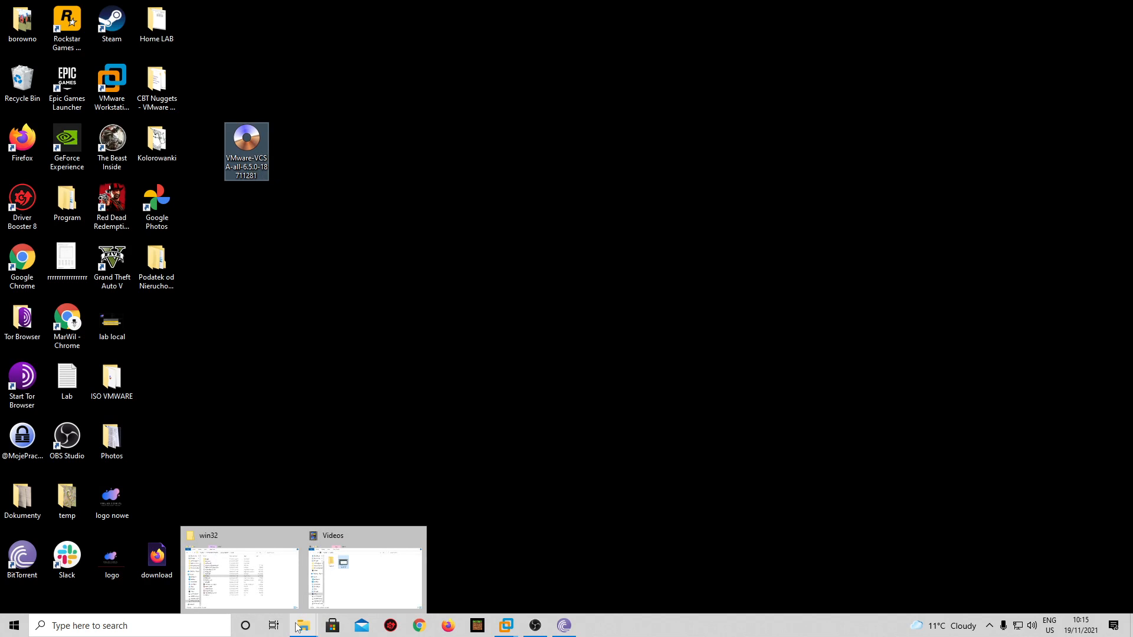
click(288, 606)
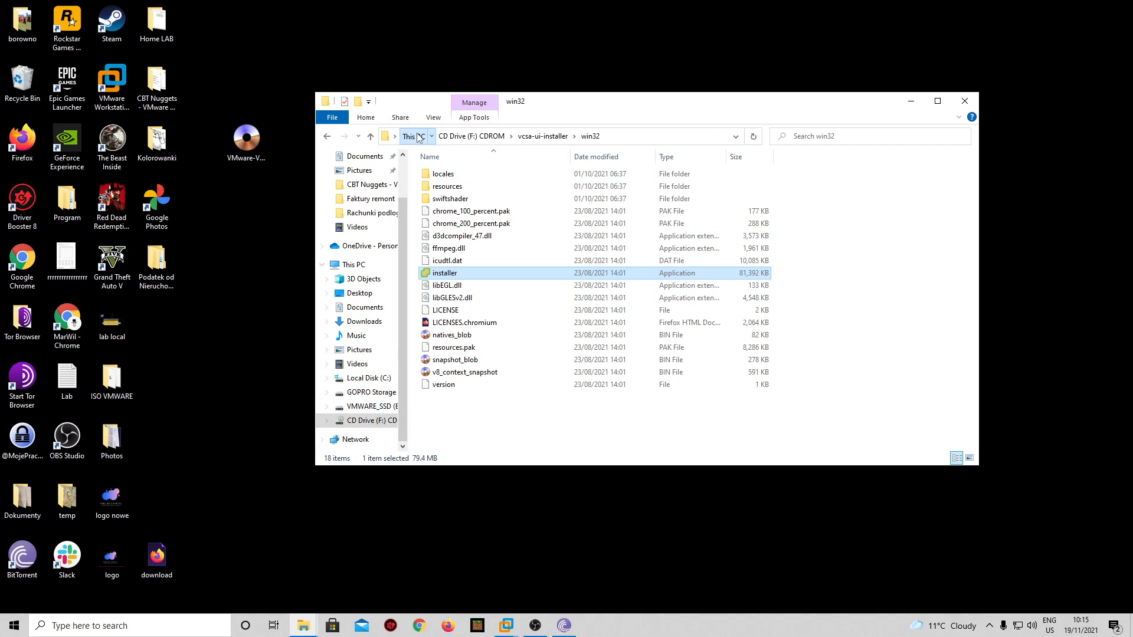
click(355, 422)
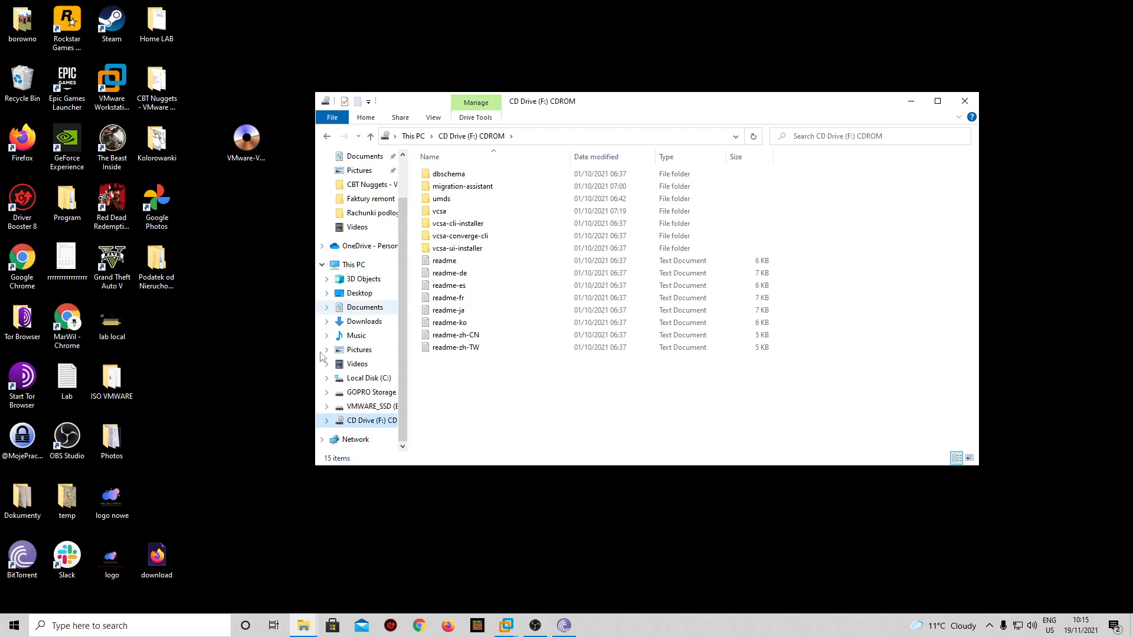
double_click(463, 248)
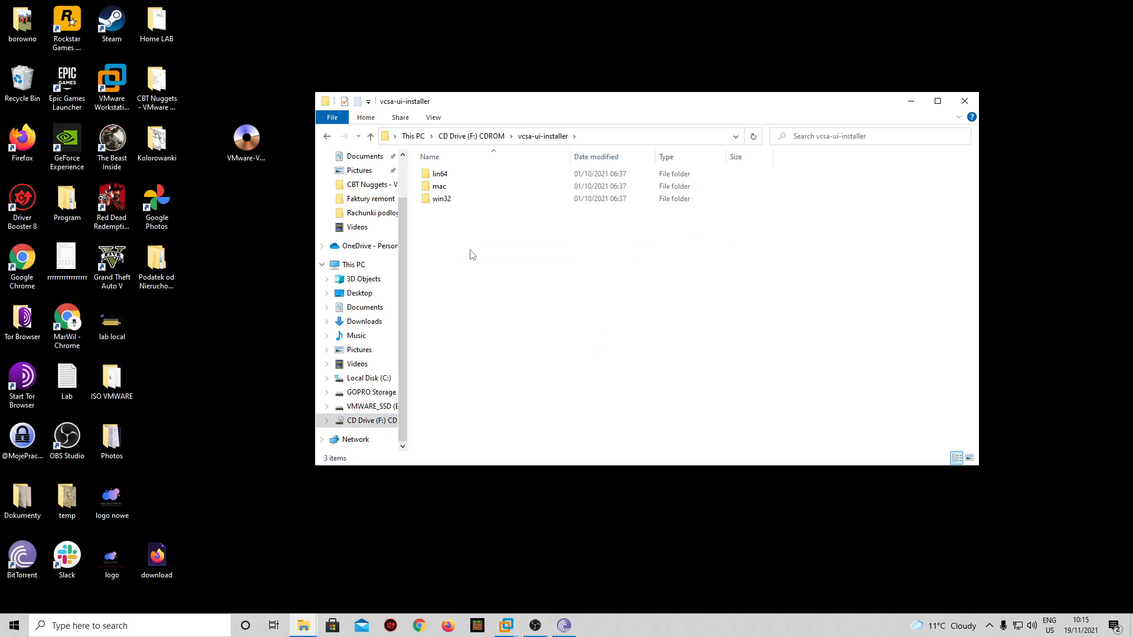
double_click(443, 200)
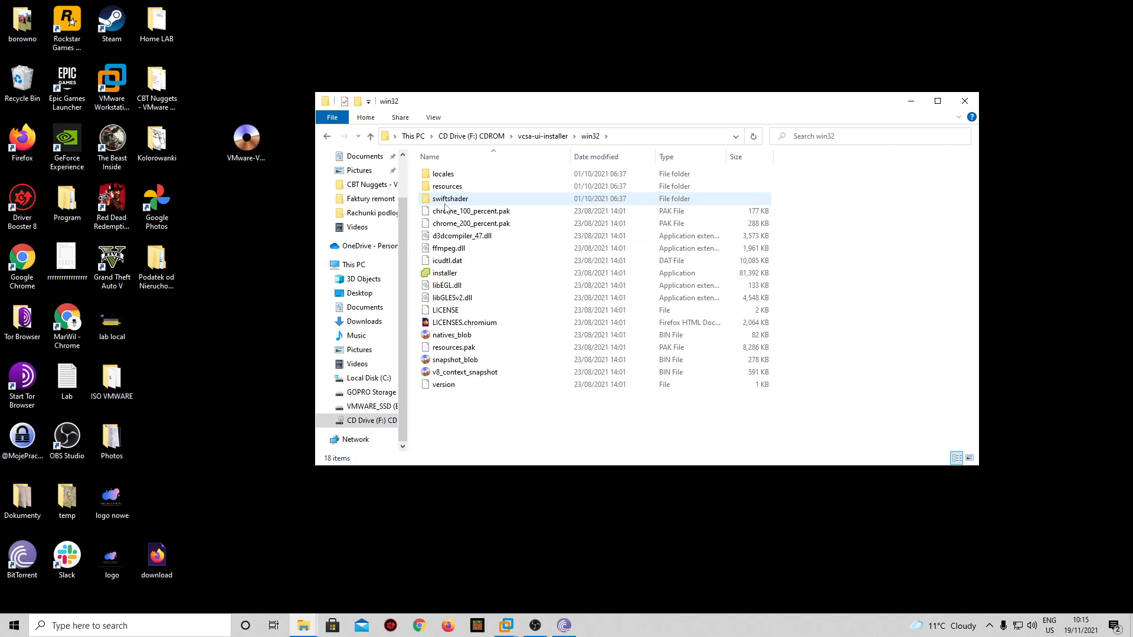
click(448, 277)
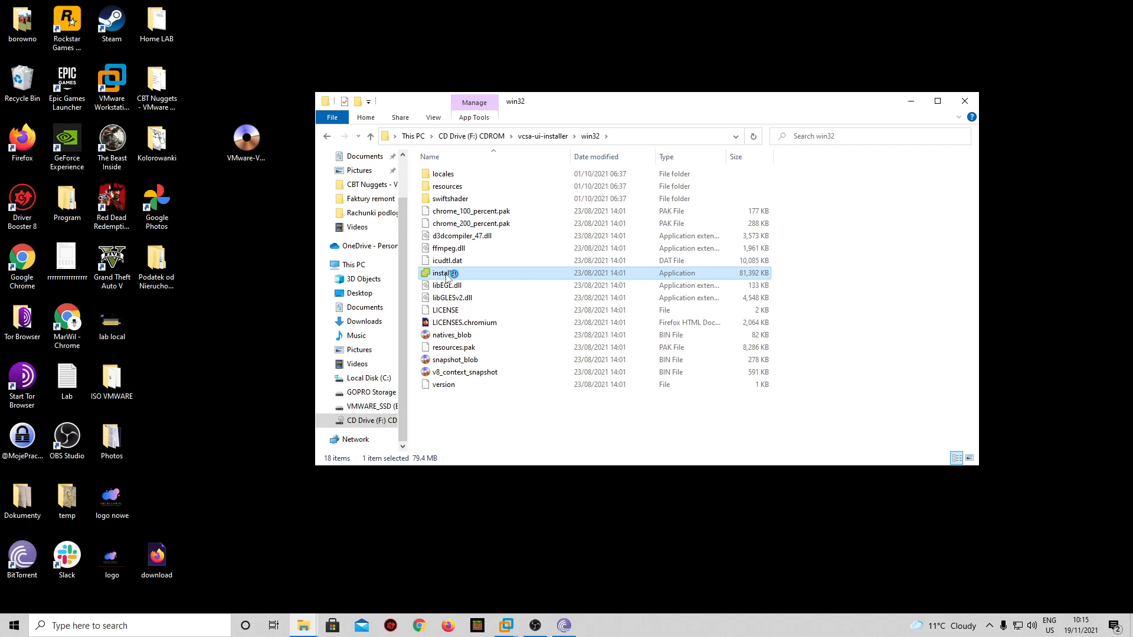
double_click(447, 277)
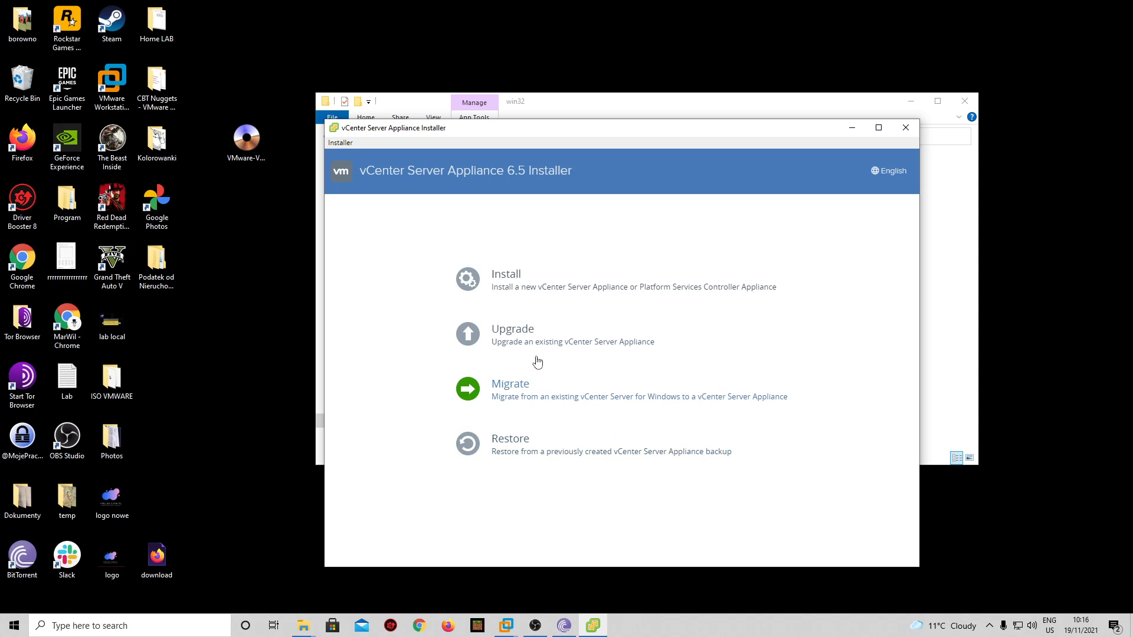
- Start a new install and advance to Select deployment type, keeping the embedded Platform Services Controller
click(509, 277)
click(755, 512)
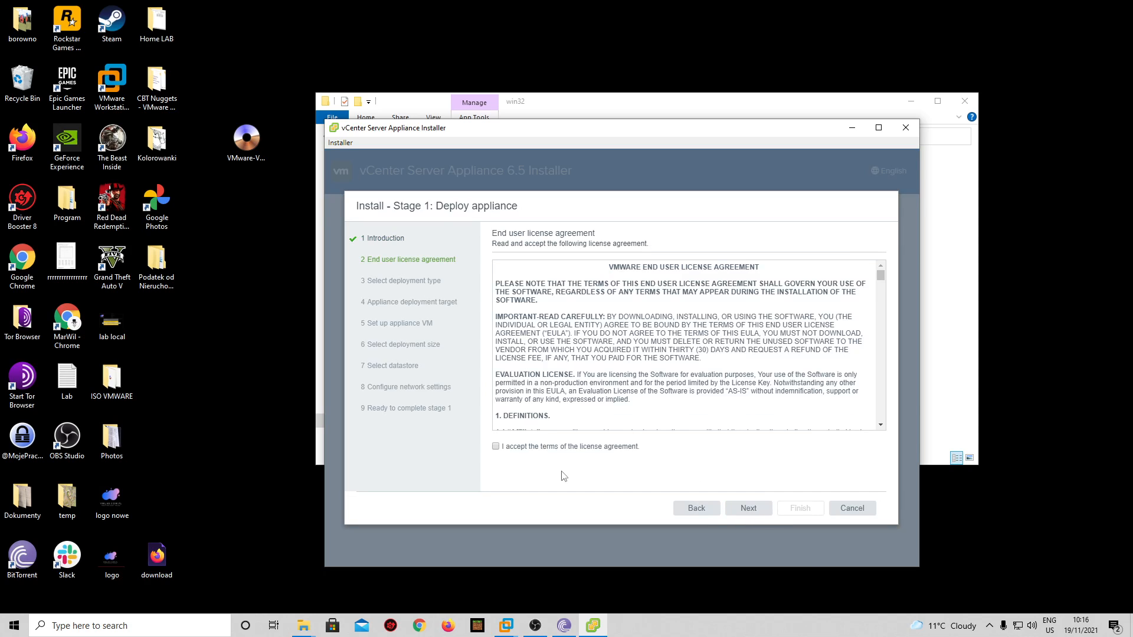
click(748, 508)
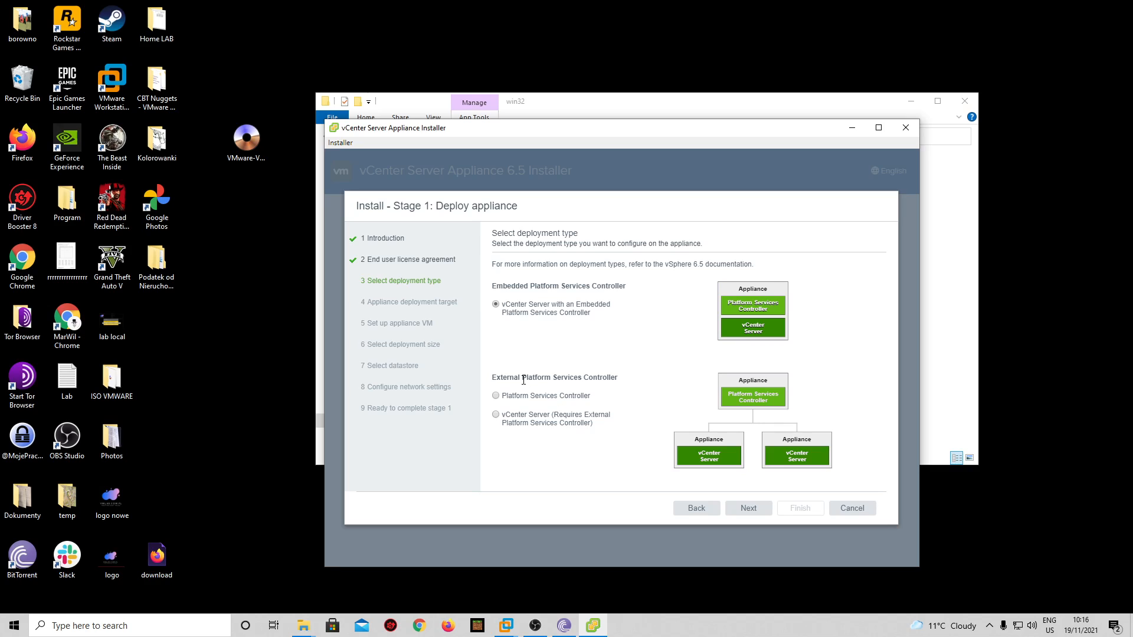
drag(496, 376, 645, 392)
click(655, 392)
triple_click(618, 378)
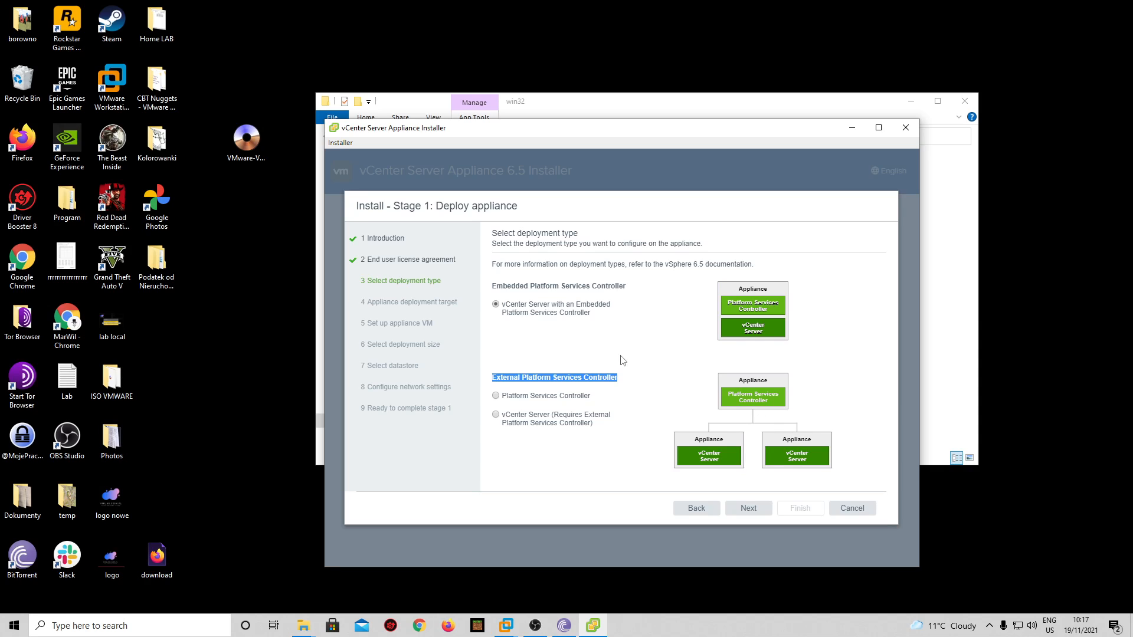
- Connect the deployment to ESXi host 192.168.0.103, port 443, as root with its password
click(747, 508)
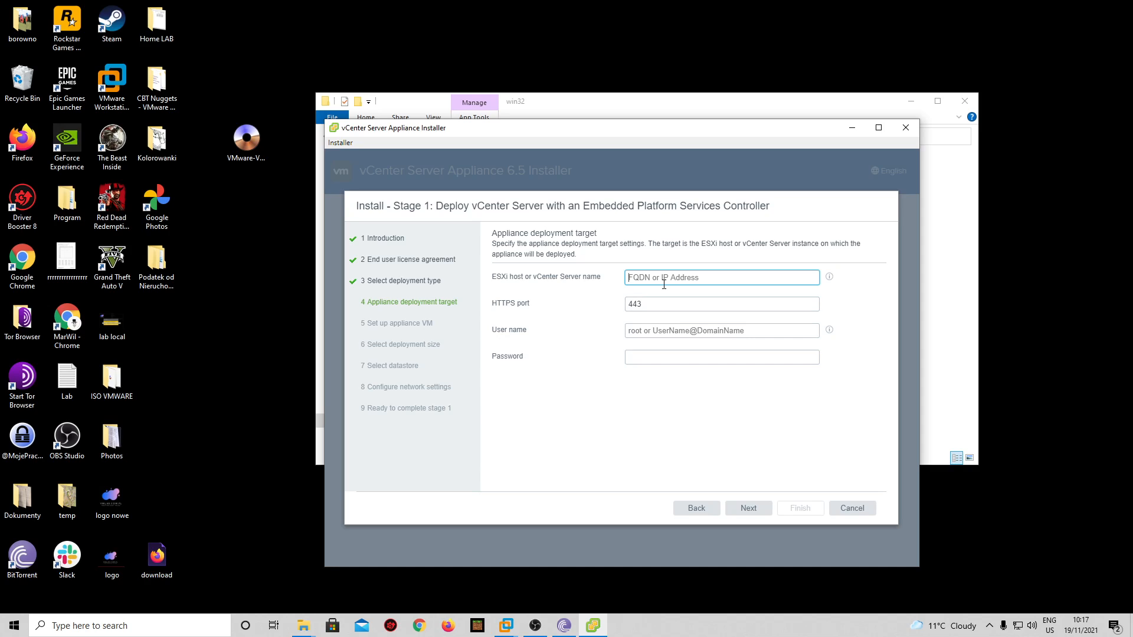
text(192.16)
text(8.0.103)
click(646, 331)
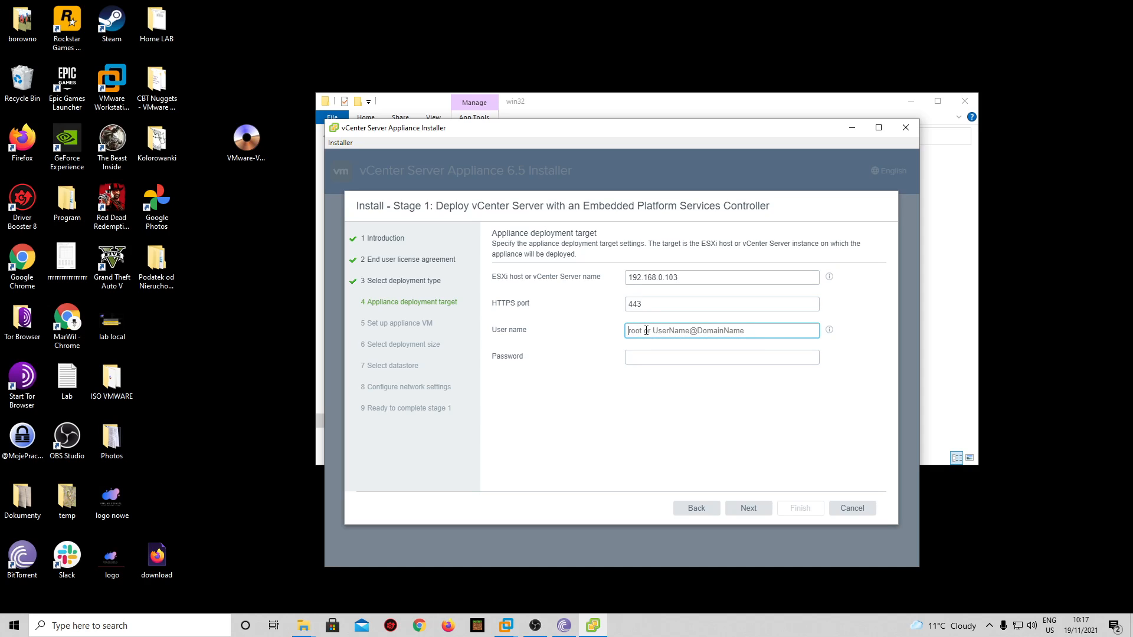
text(root)
key(Tab)
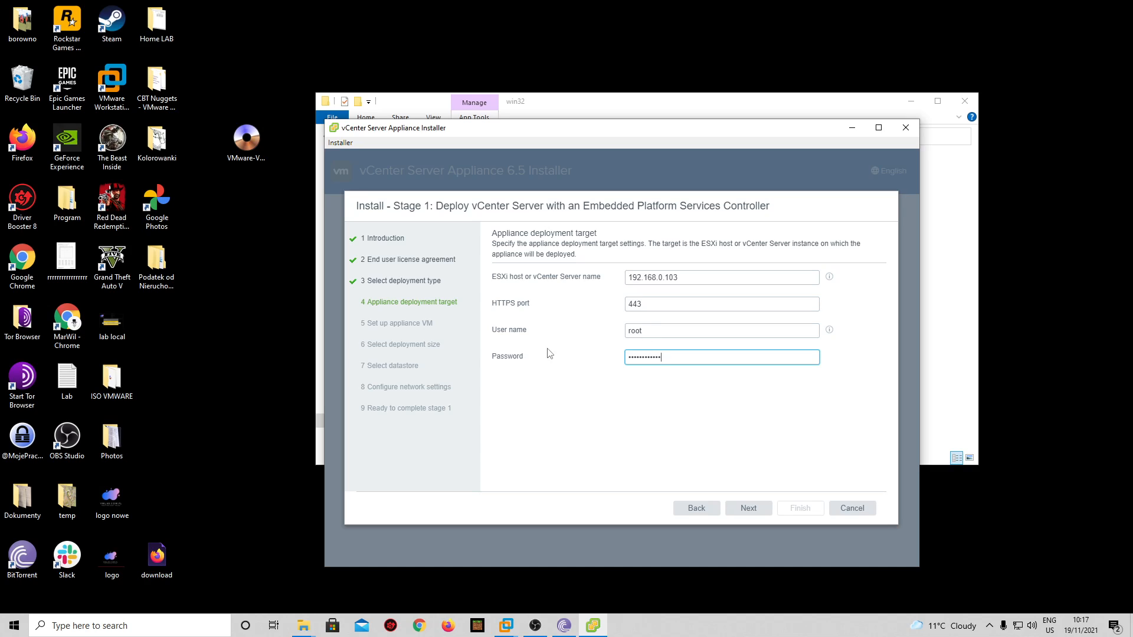
click(748, 508)
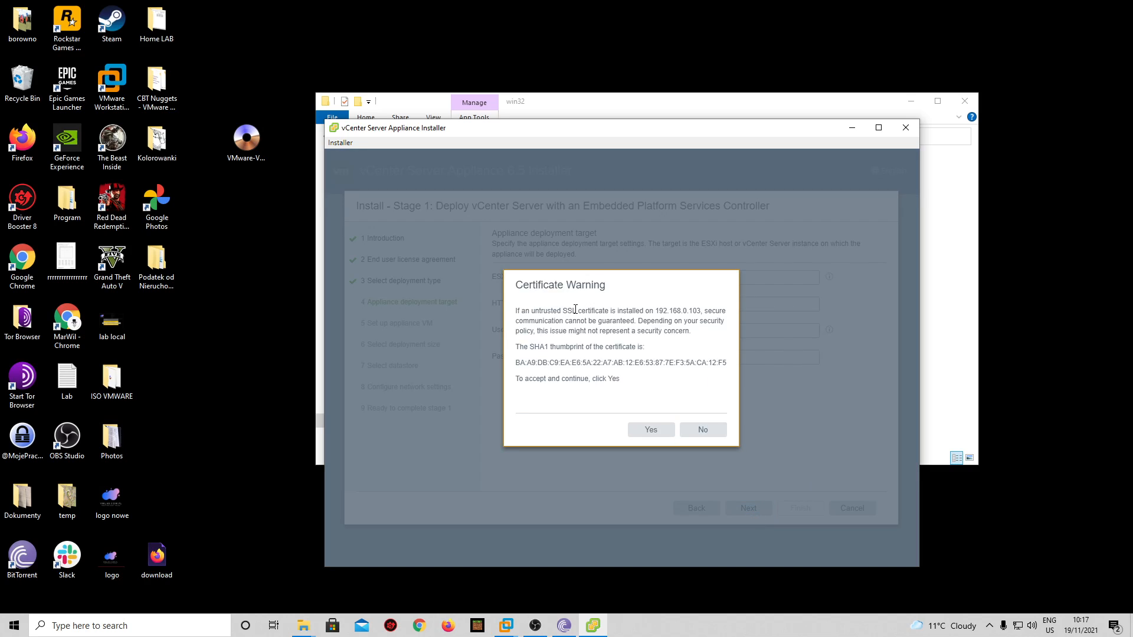
- Trust the host certificate, name the appliance VM vcenter200, and set and confirm its root password
click(656, 431)
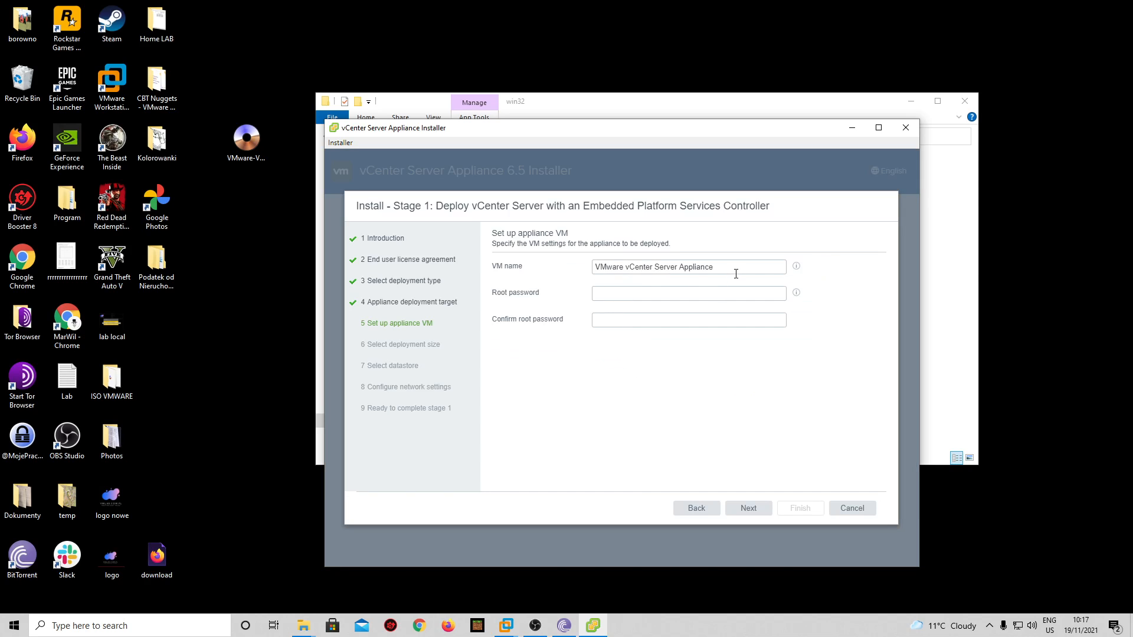
drag(734, 269, 574, 262)
text(vcenter200)
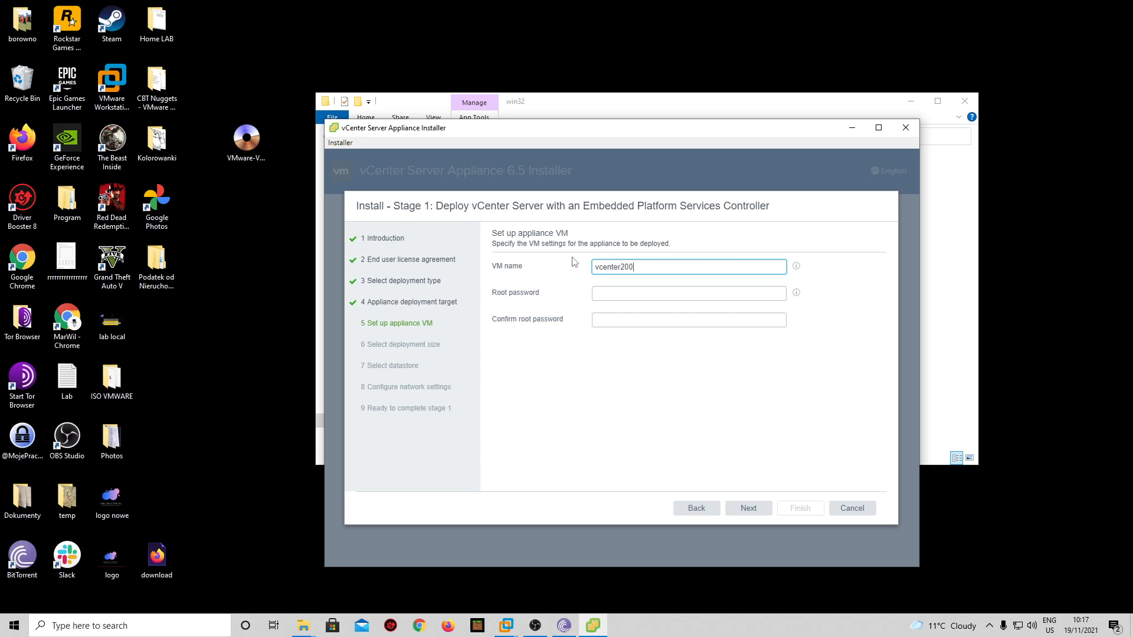
click(632, 295)
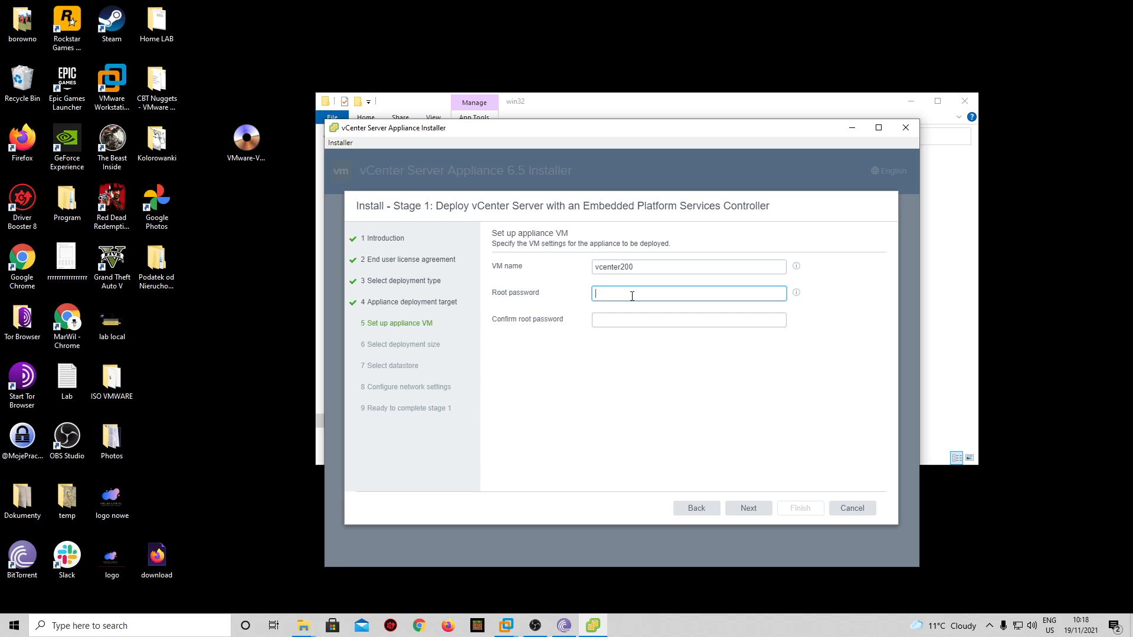
text(•••••)
key(Tab)
text(•)
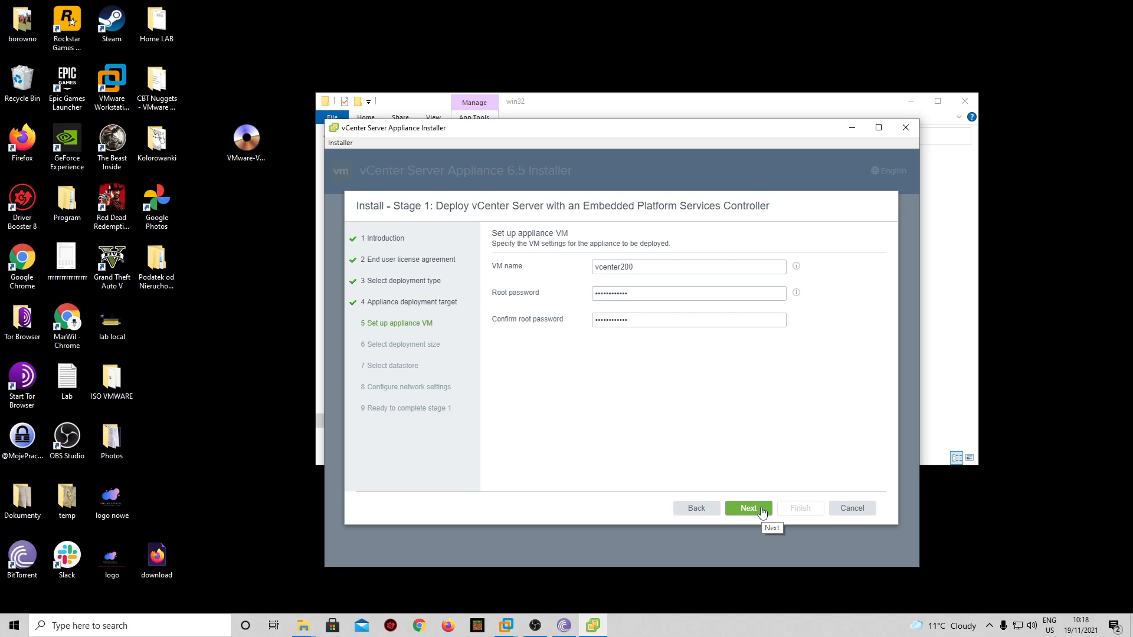
click(763, 511)
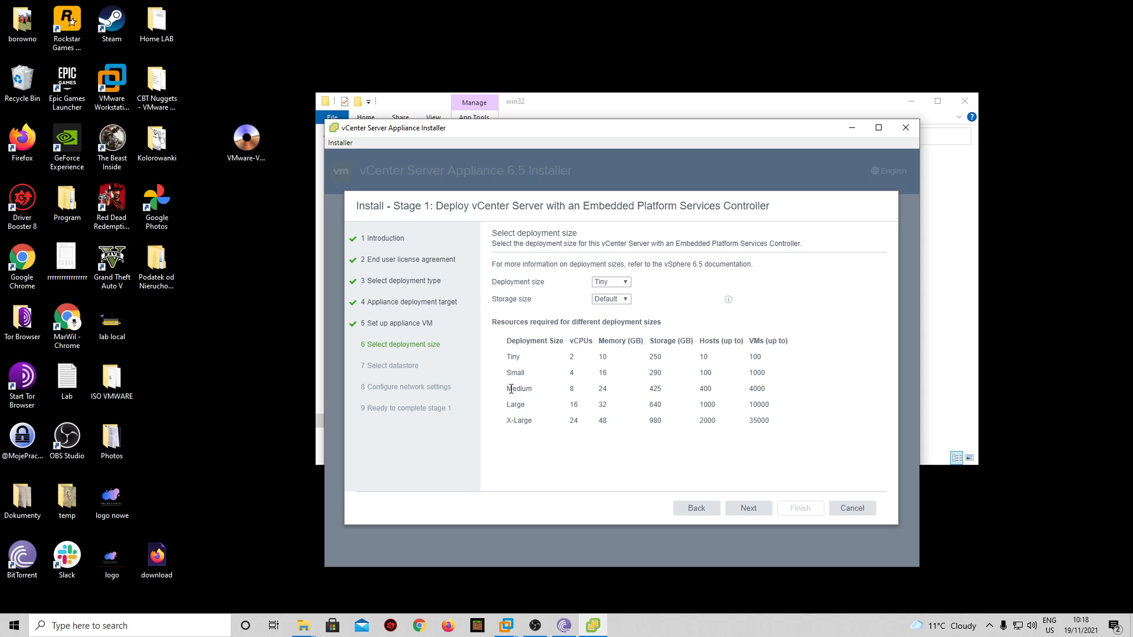
- Keep the Tiny deployment size and use datastore esx103-ssd with thin disk mode enabled
double_click(712, 373)
click(768, 508)
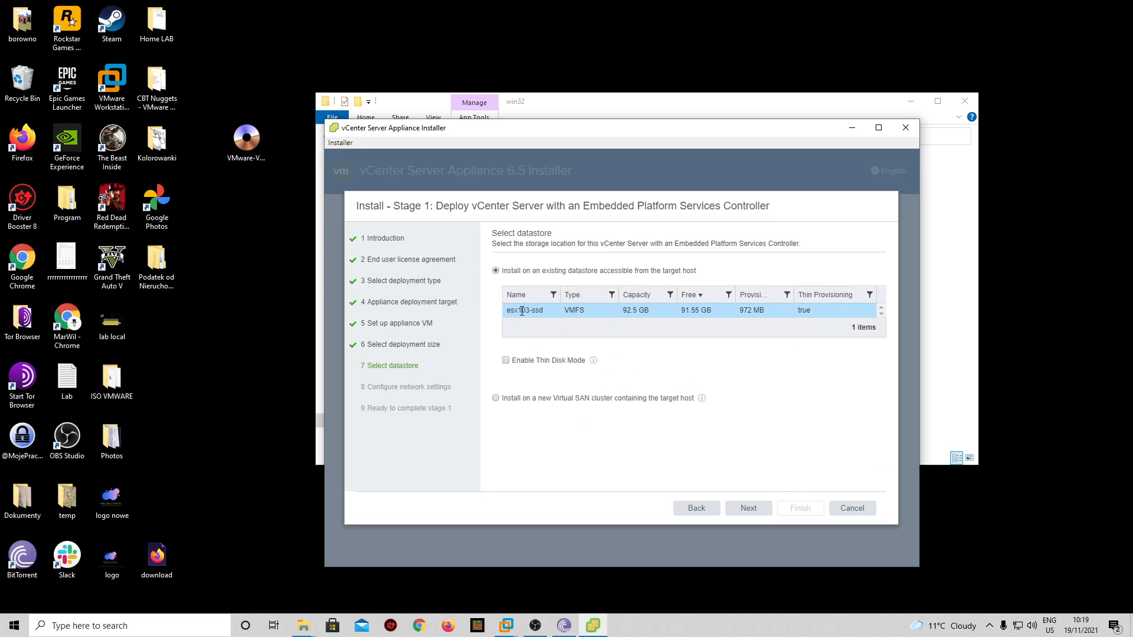
drag(511, 311, 545, 311)
click(740, 338)
click(505, 360)
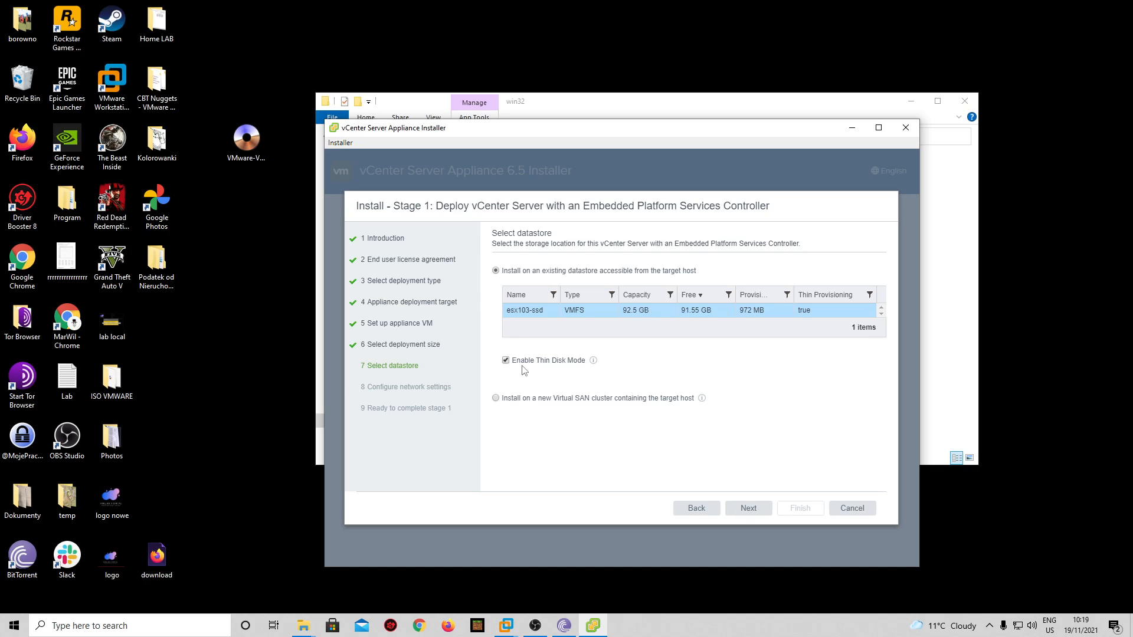
click(748, 508)
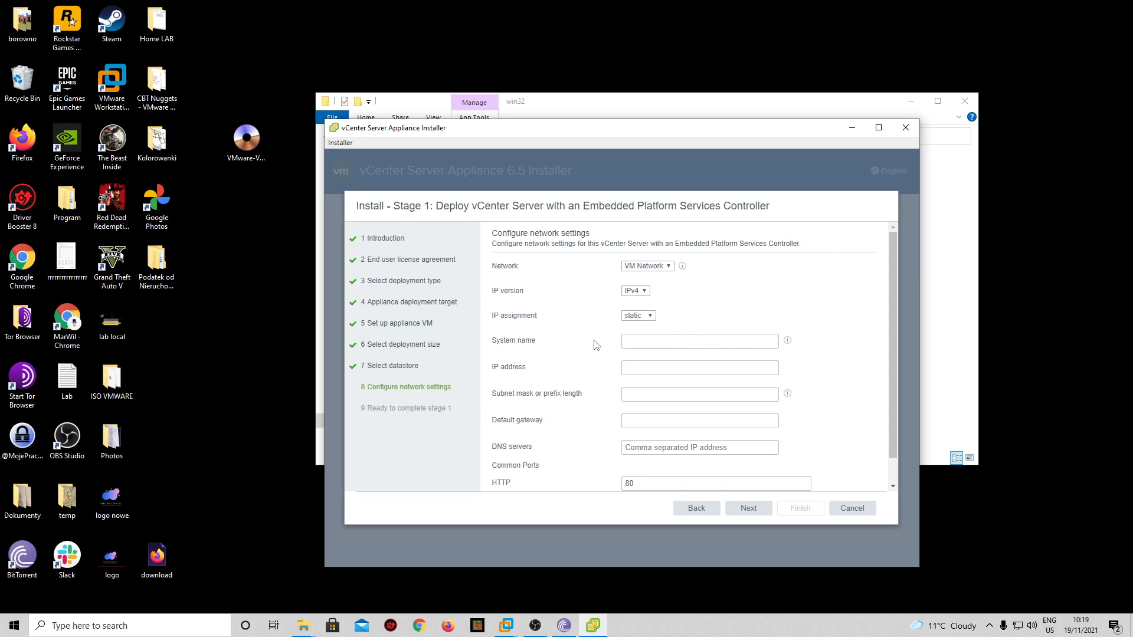
- Enter system name vcenter200.vmlab.local, then bring up the DC01_105 console's DNS records
click(729, 340)
click(787, 340)
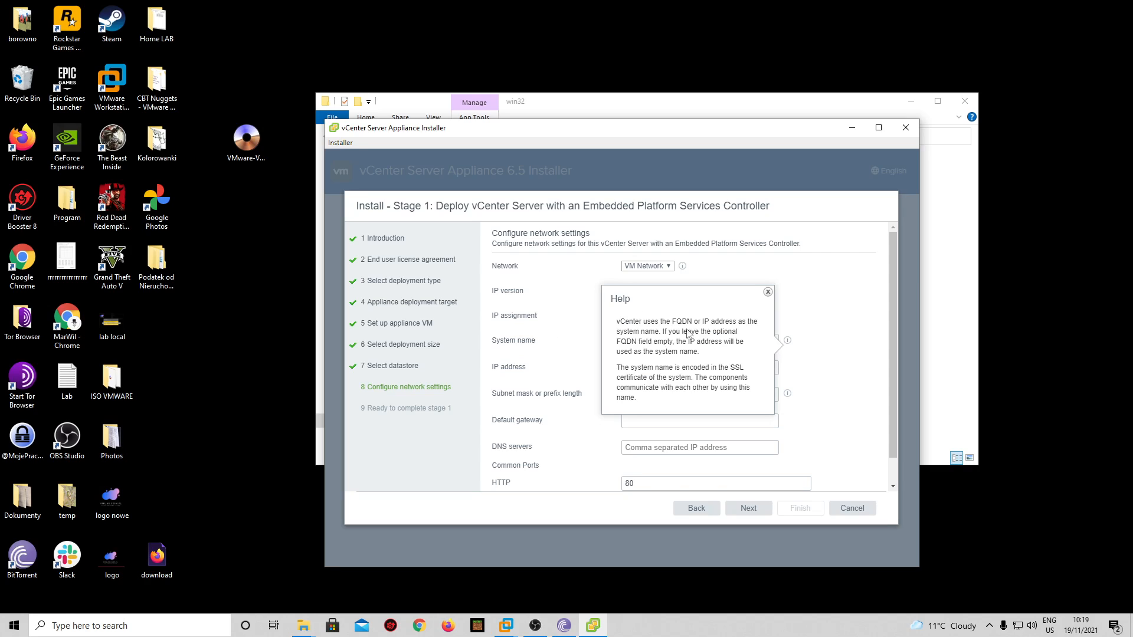
click(767, 292)
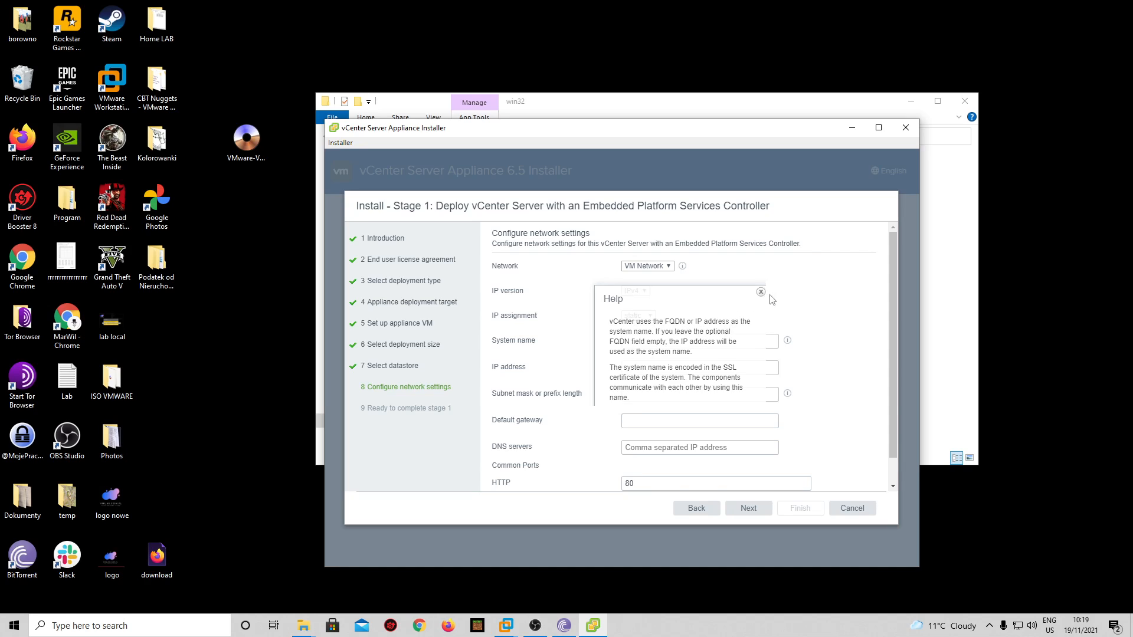
text(vce)
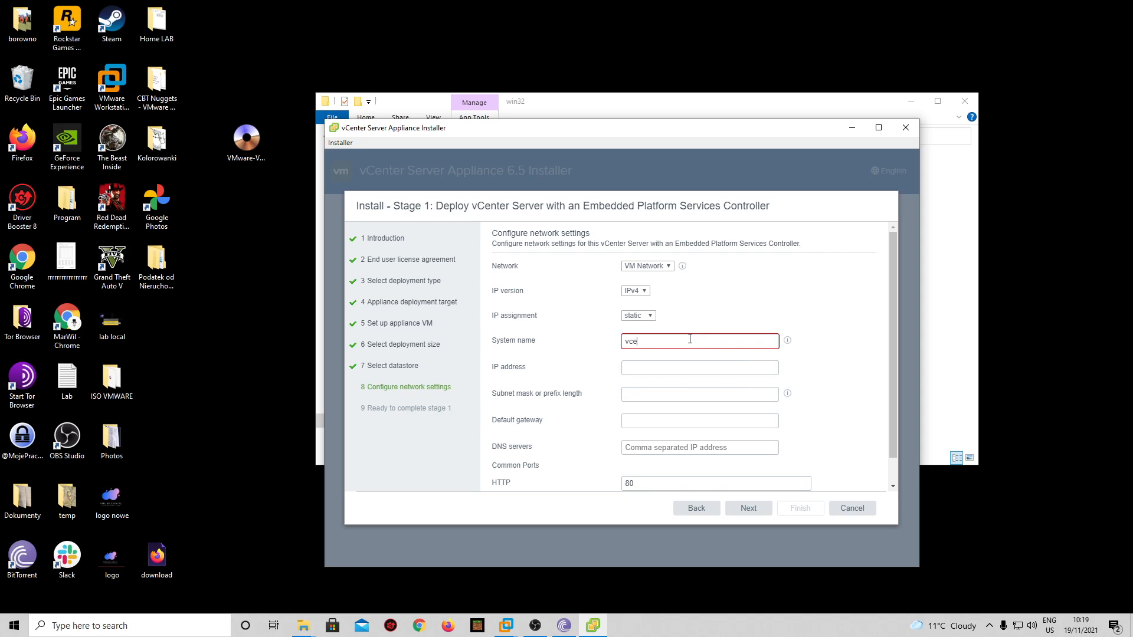
text(nter200.vmlab.local)
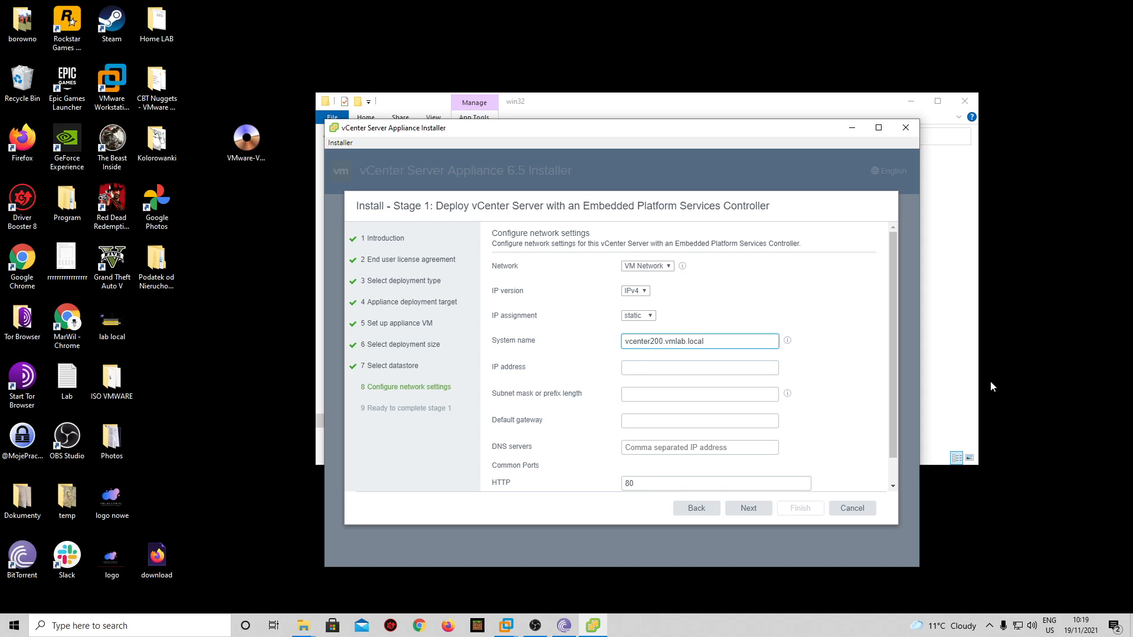
click(840, 388)
click(506, 625)
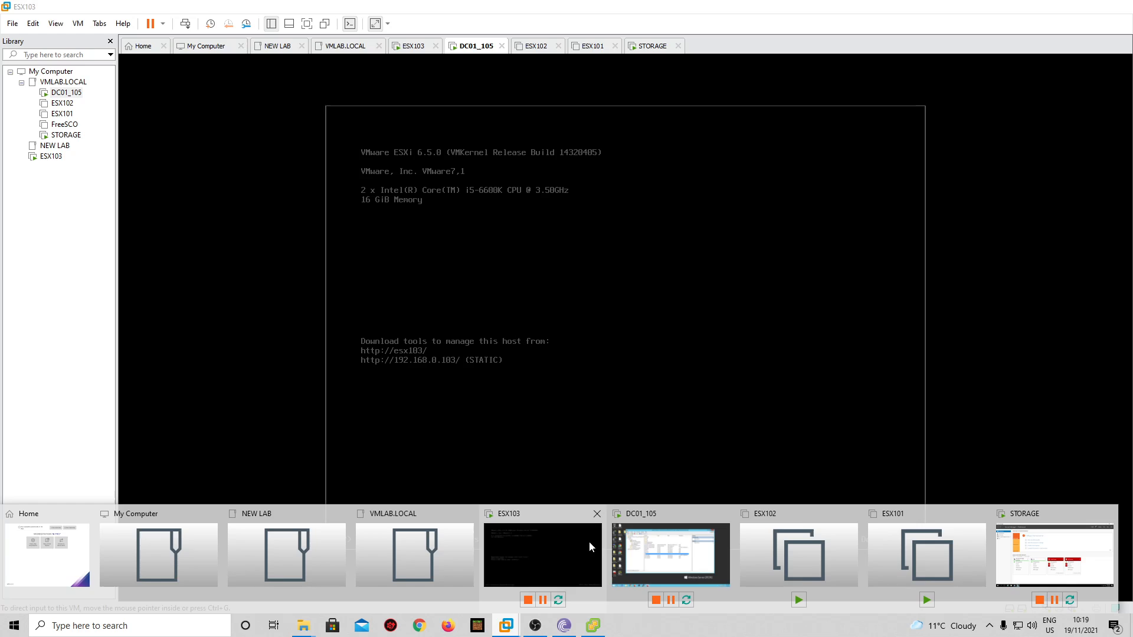
click(685, 560)
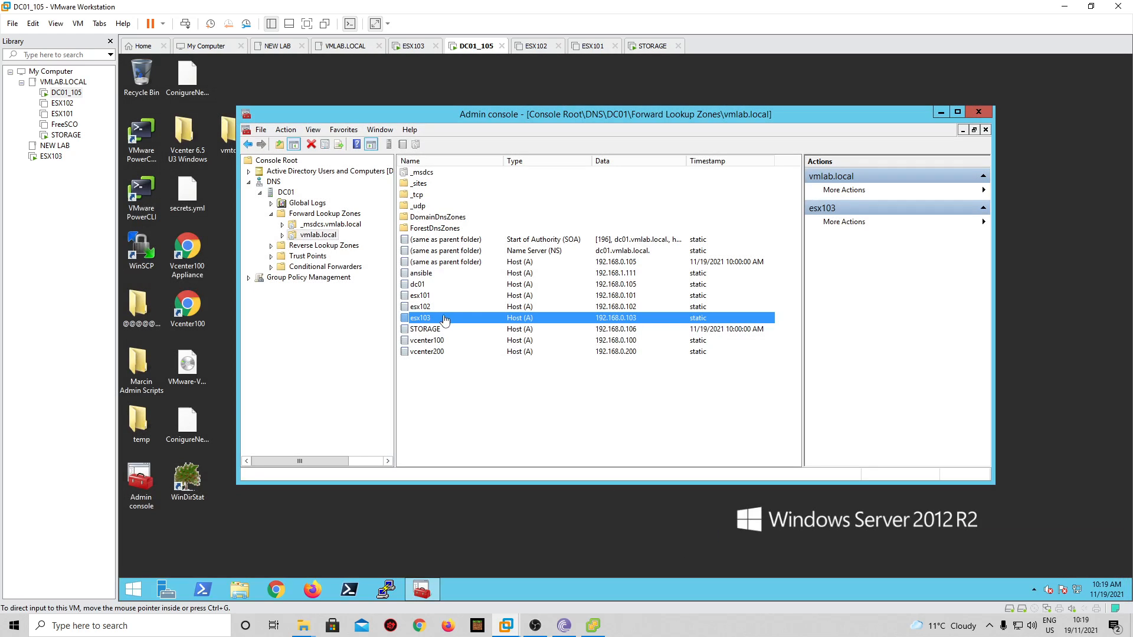
- Confirm vcenter200's DNS record maps vcenter200.vmlab.local to 192.168.0.200, then return to the installer
right_click(438, 352)
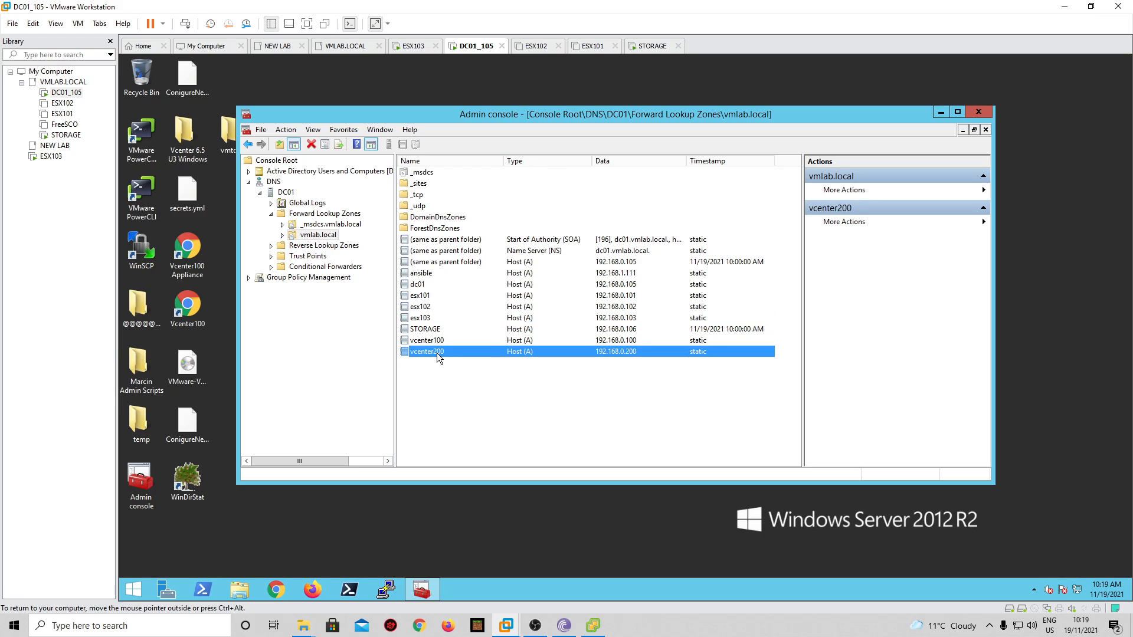
click(475, 377)
key(Tab)
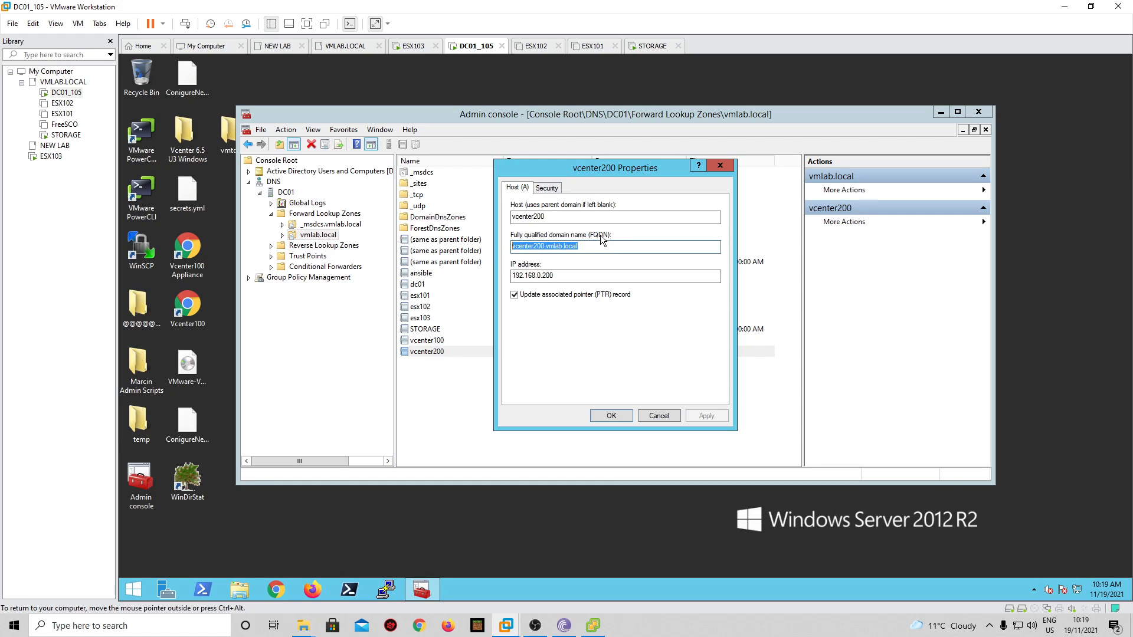
click(659, 416)
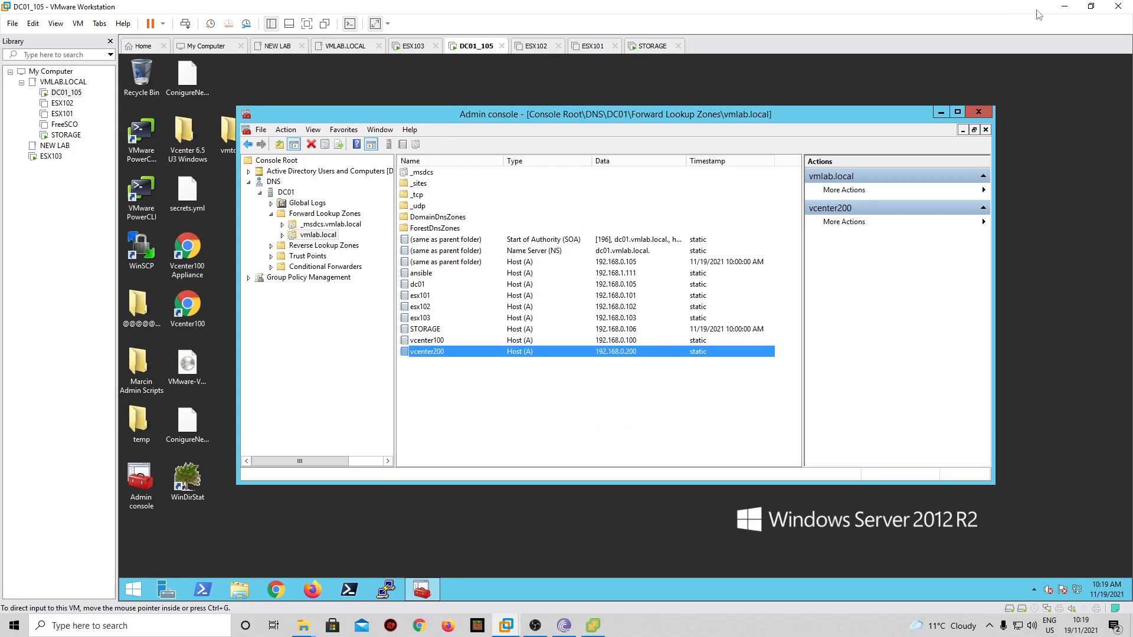
click(1061, 7)
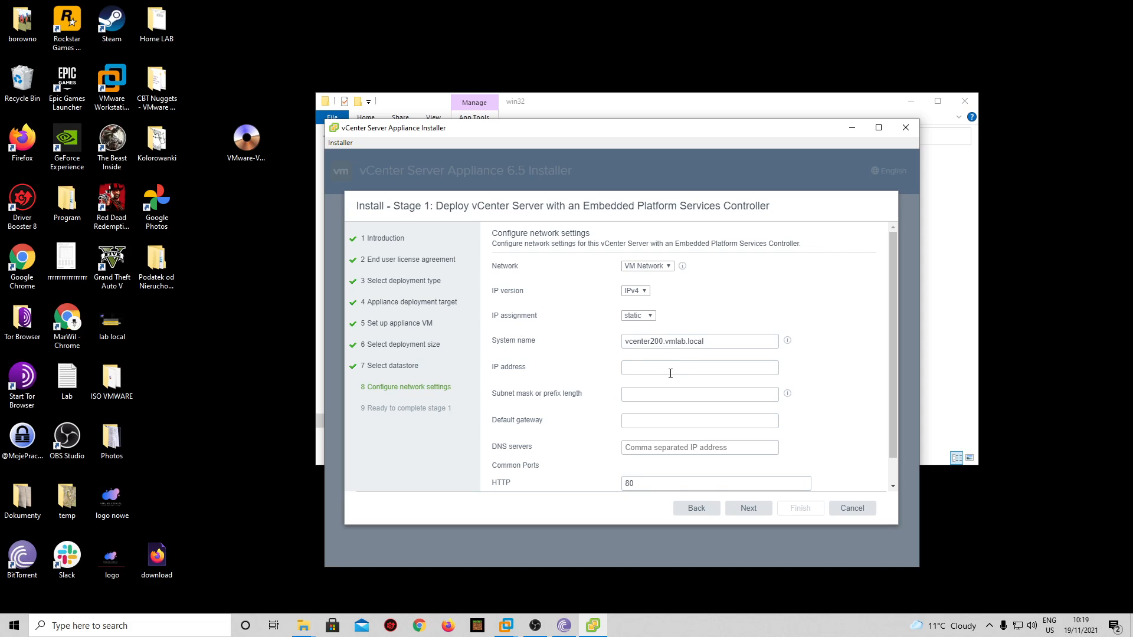
- Enter IP 192.168.0.200, mask 255.255.255.0, gateway 192.168.0.1 and DNS server 192.168.0.105
click(670, 370)
text(192.168.0.200)
click(694, 393)
text(255)
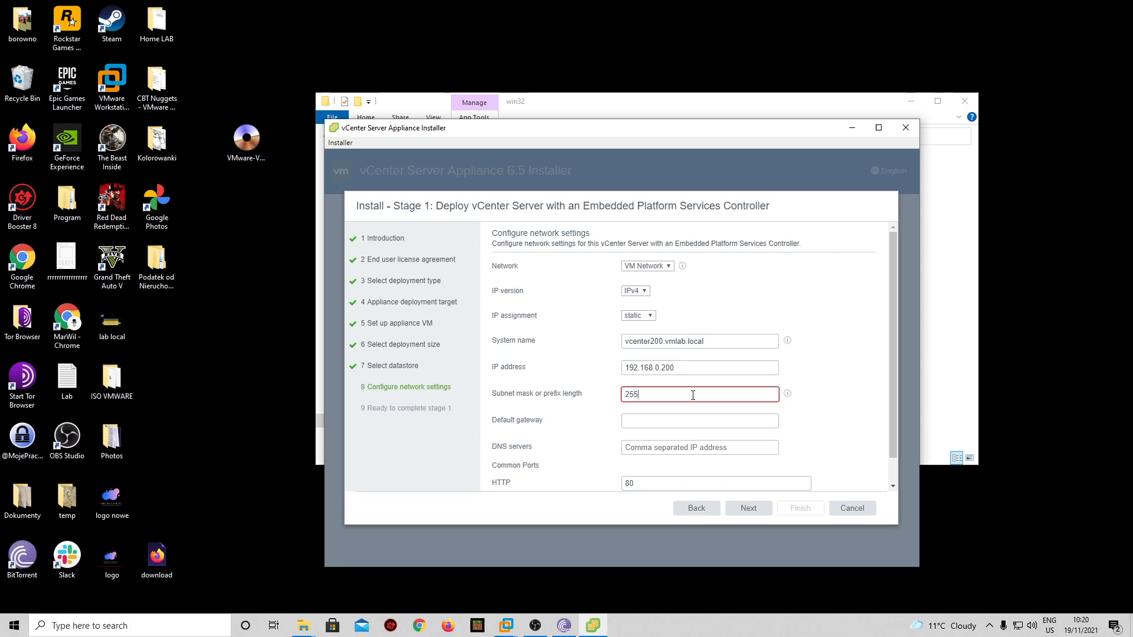
text(.255.255.0)
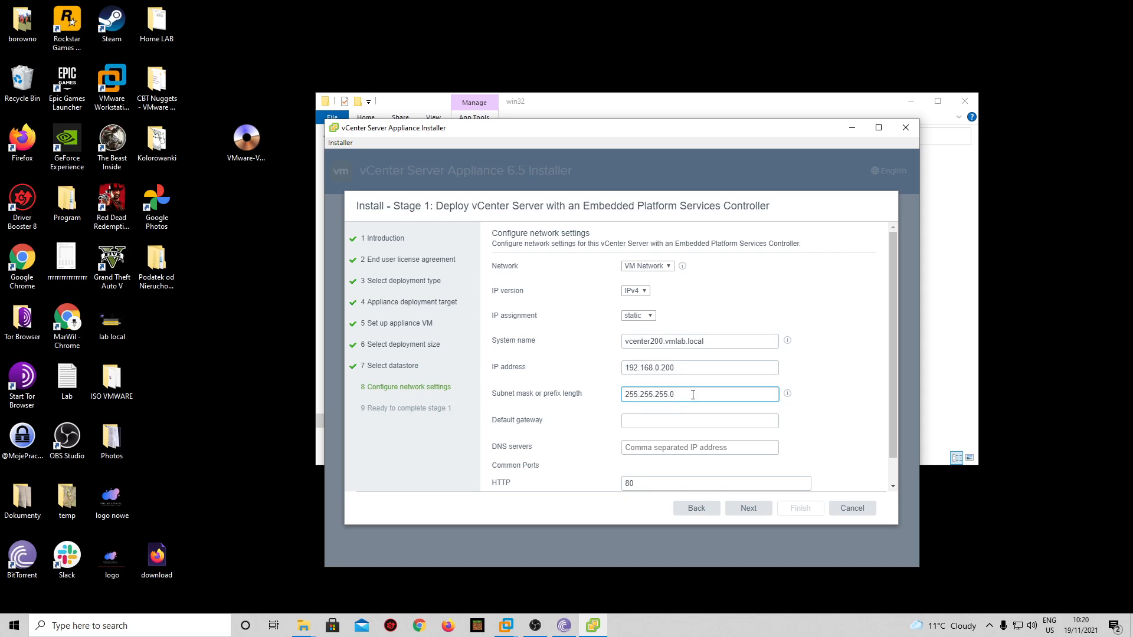
click(680, 420)
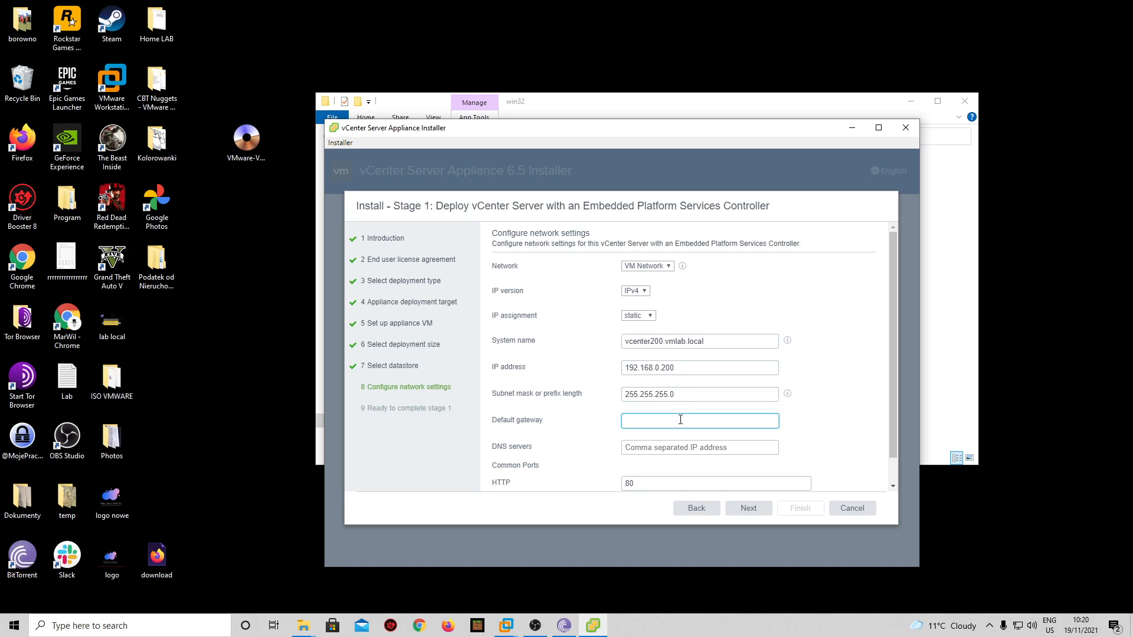
text(192.168.0.1)
click(694, 444)
text(192.168.)
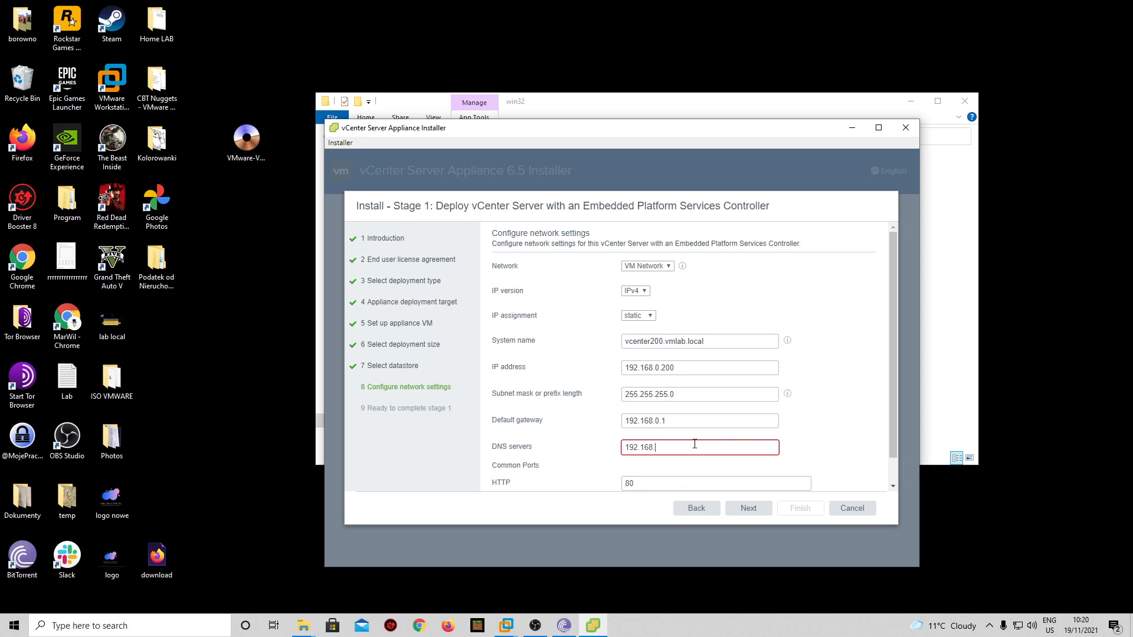
text(0.105)
scroll(649, 467, down, 1)
click(511, 630)
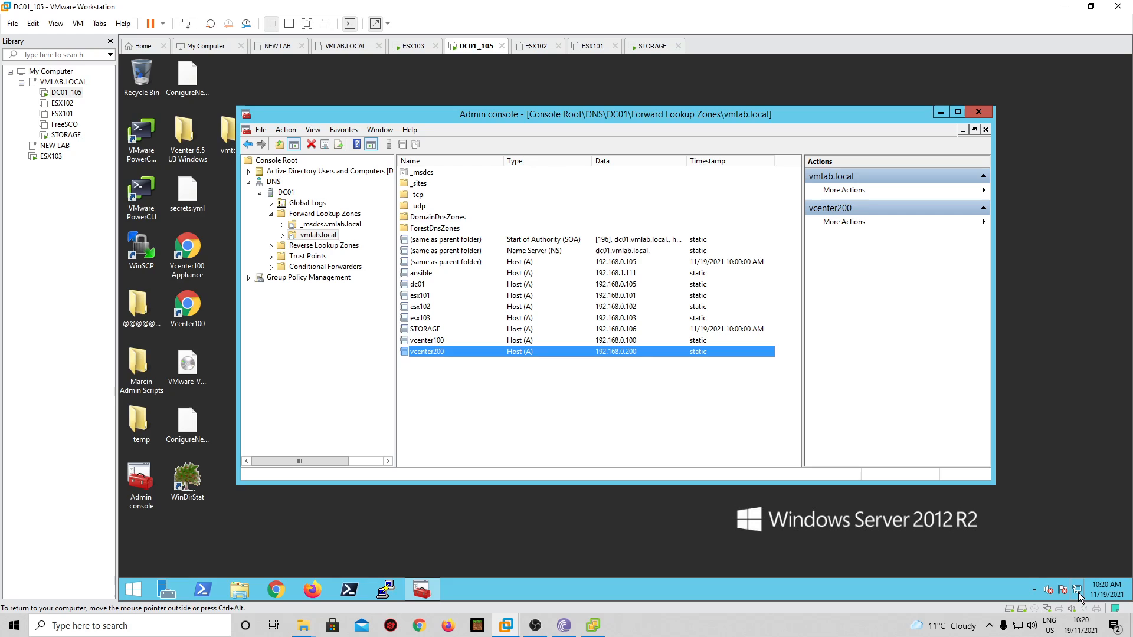
- Check DC01's Ethernet0 IPv4 settings, confirming address and DNS 192.168.0.105, without changing anything
right_click(1072, 590)
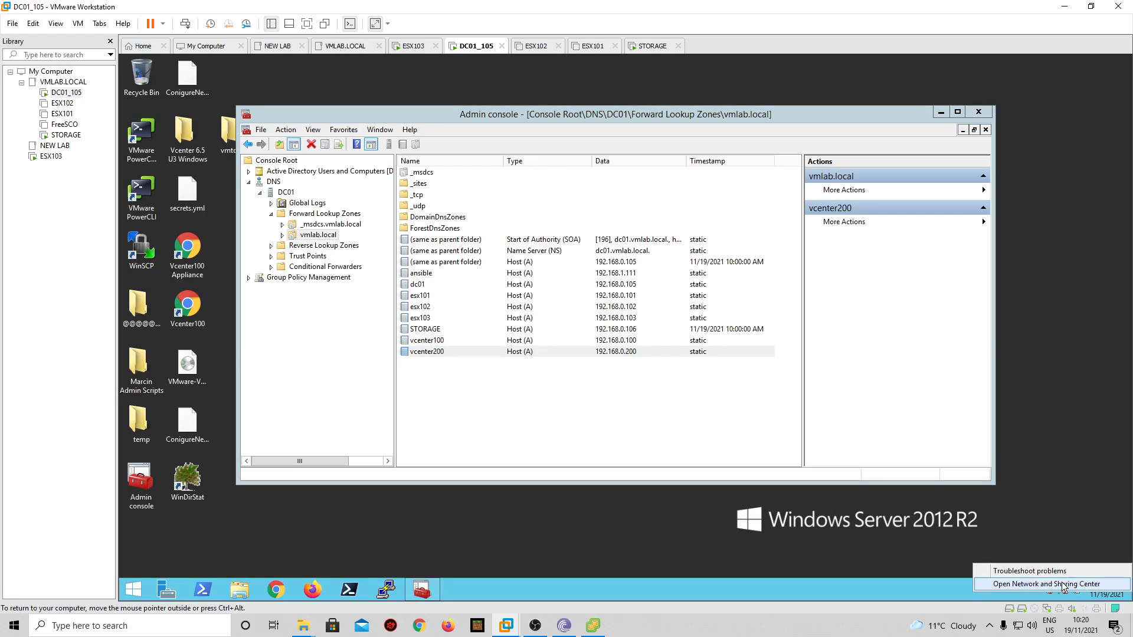
click(1064, 584)
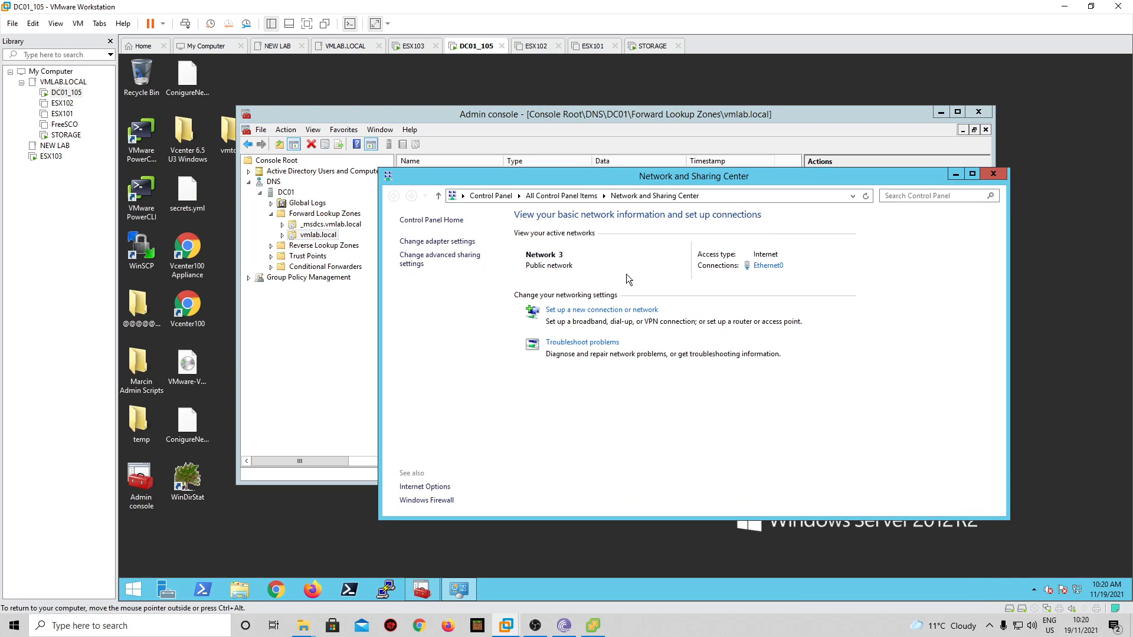
click(433, 242)
click(437, 260)
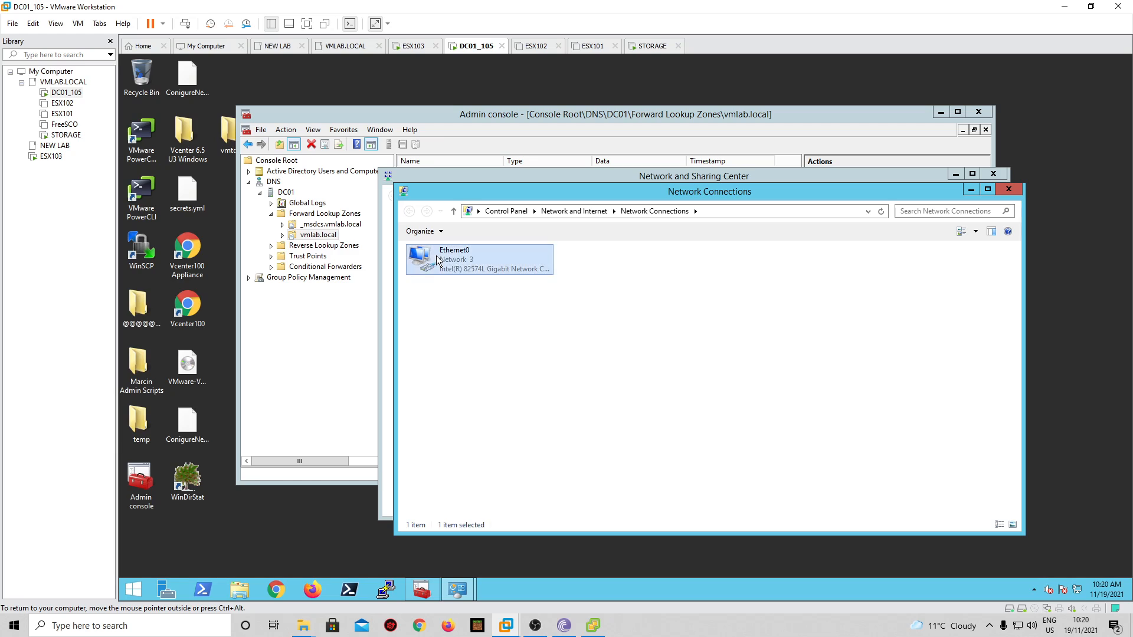
right_click(437, 260)
click(474, 363)
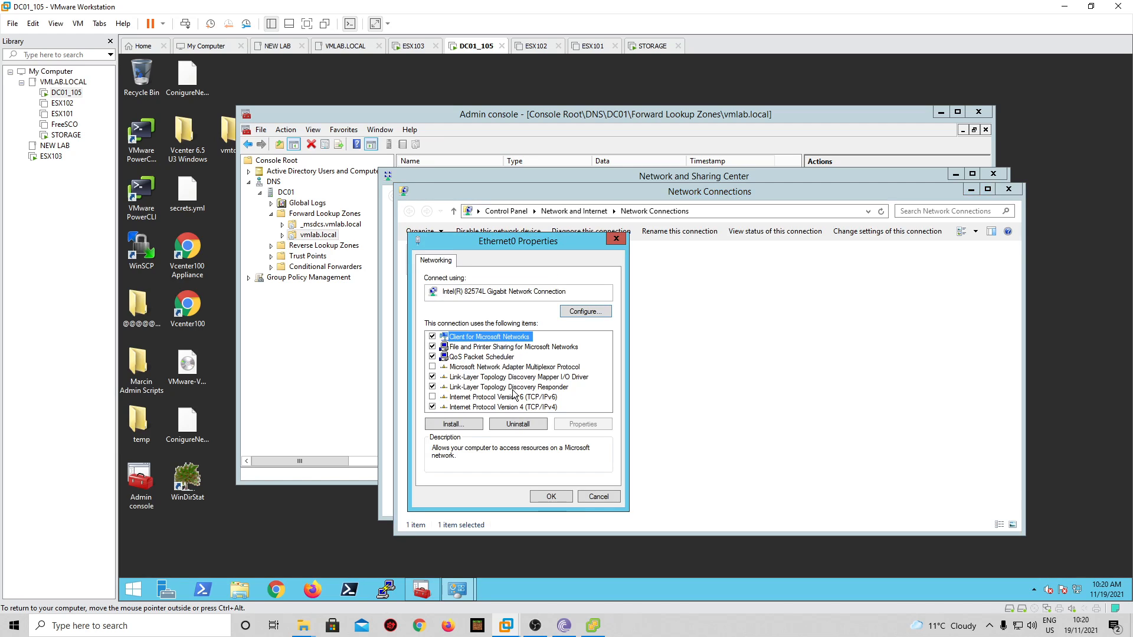
click(513, 407)
click(585, 426)
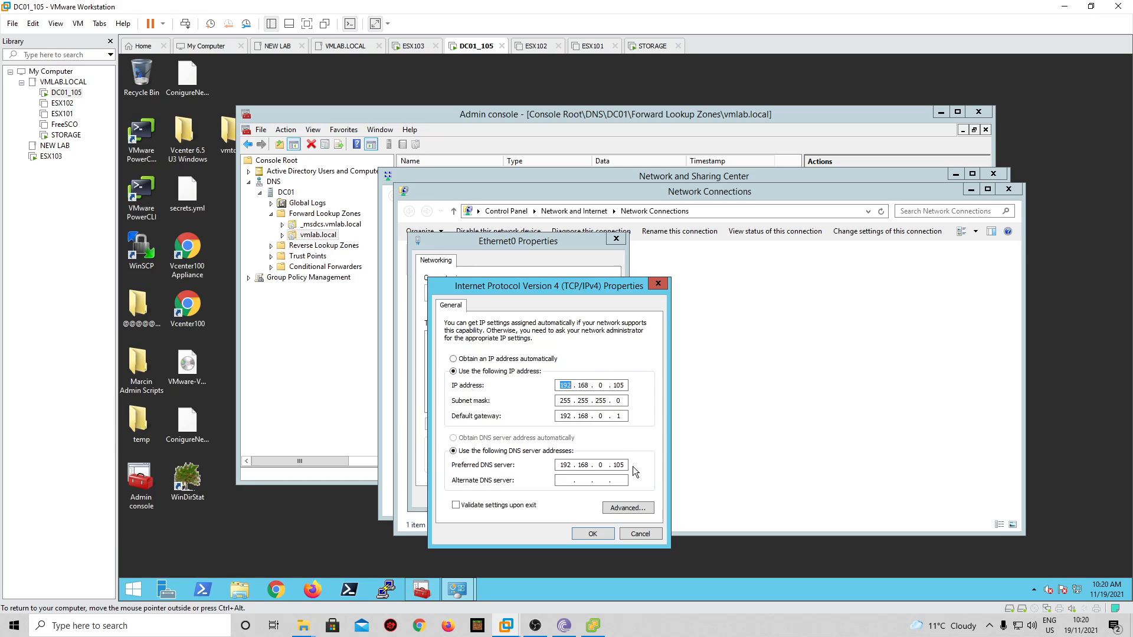
click(649, 533)
click(612, 505)
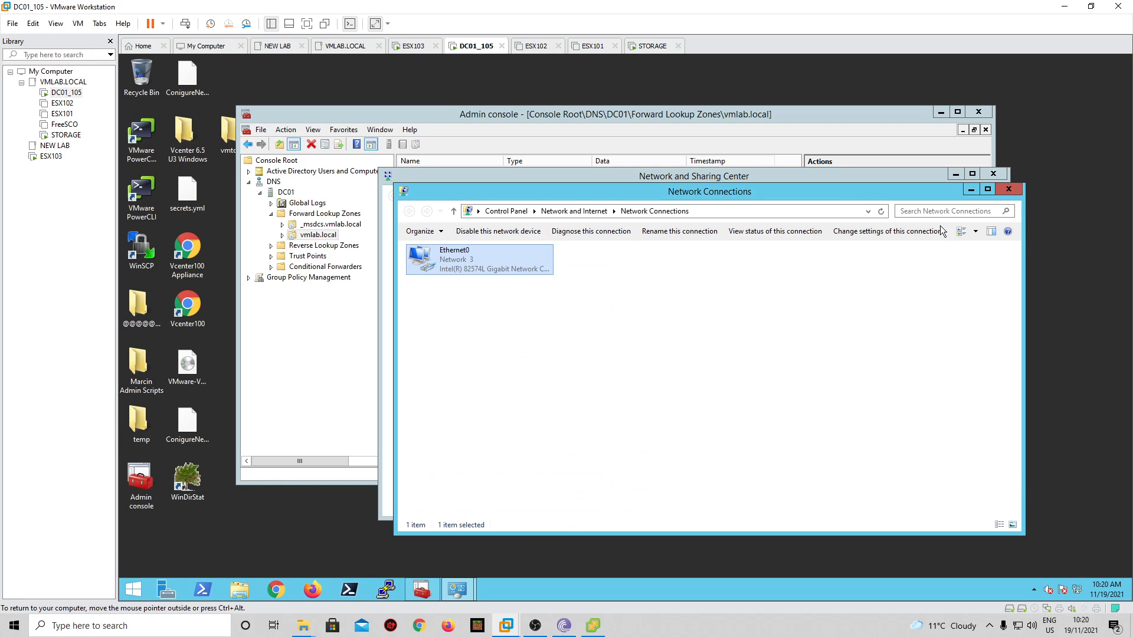
click(975, 190)
- Back in the installer, review the Ready to complete stage 1 summary and launch the vcenter200 deployment
click(1064, 6)
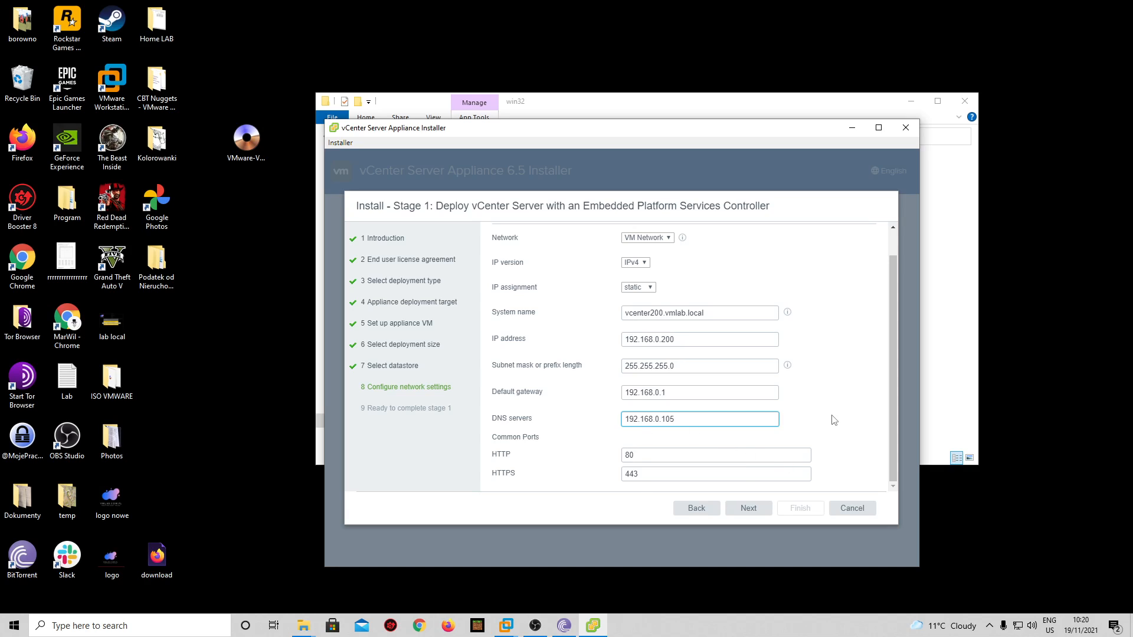
click(749, 510)
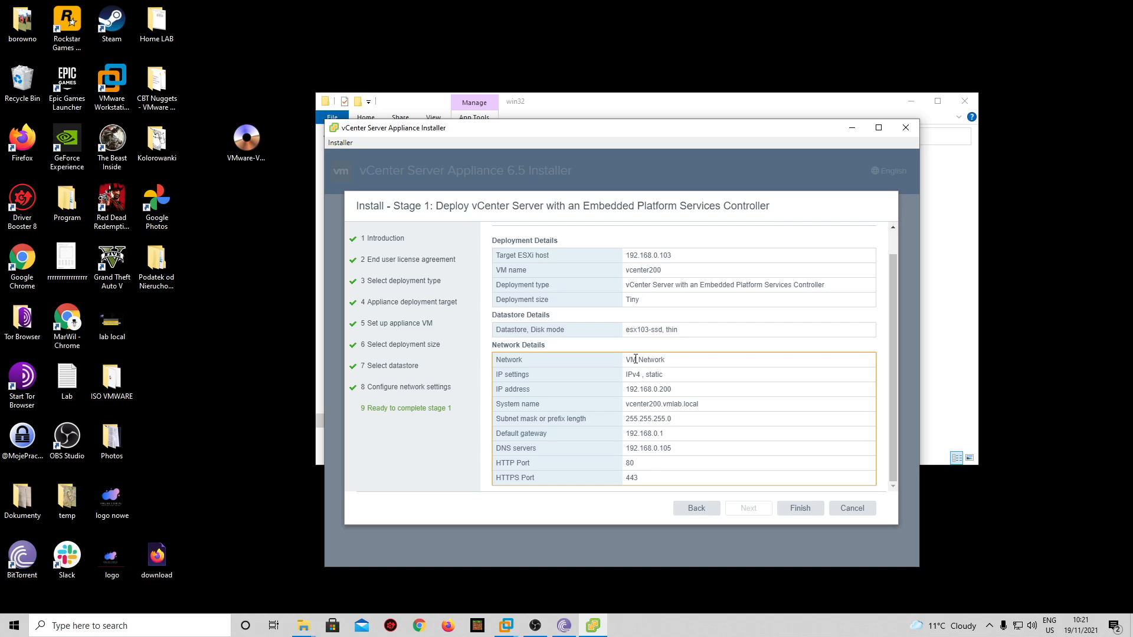
mouse_move(636, 359)
mouse_down()
mouse_move(665, 361)
mouse_move(643, 360)
mouse_up()
click(799, 507)
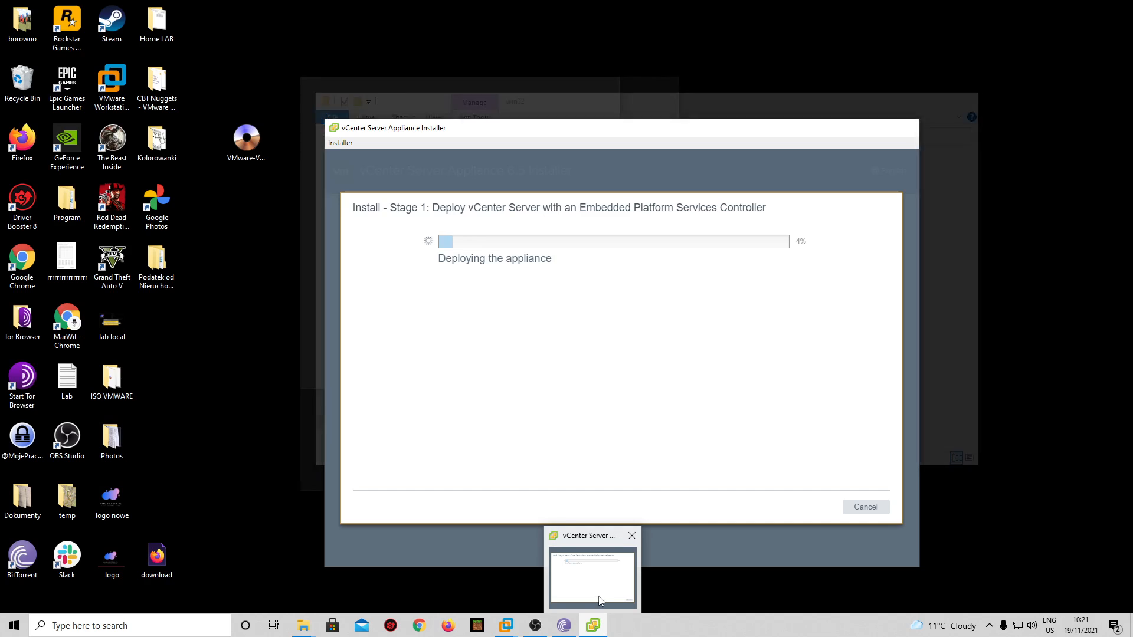
click(449, 626)
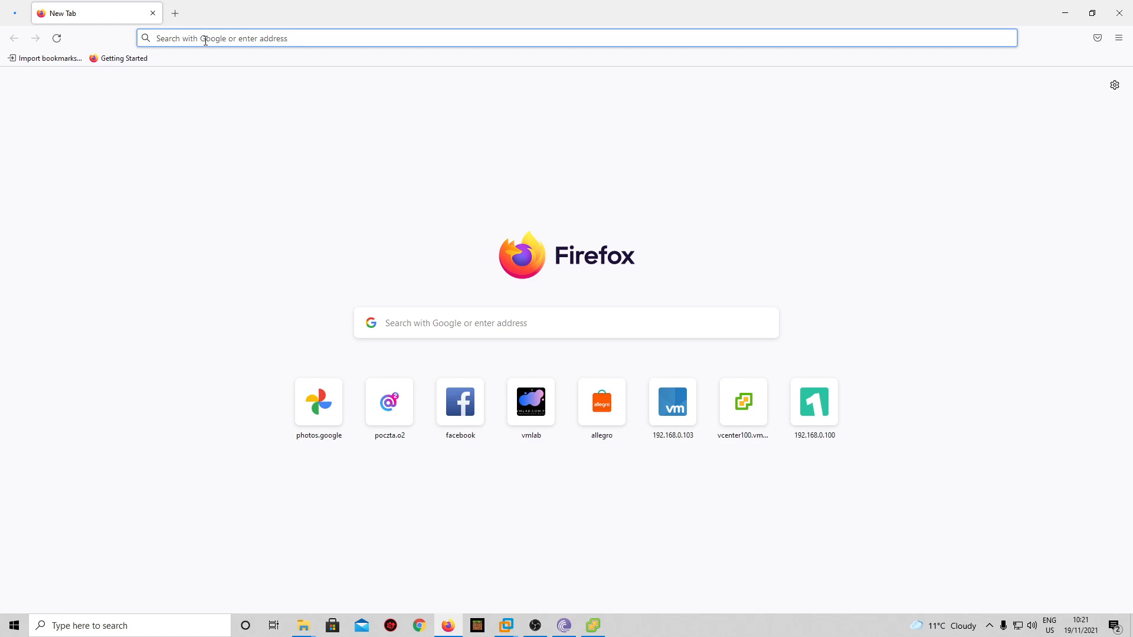
- Log in to ESXi host 192.168.0.103 as root and view its Virtual Machines list
click(206, 39)
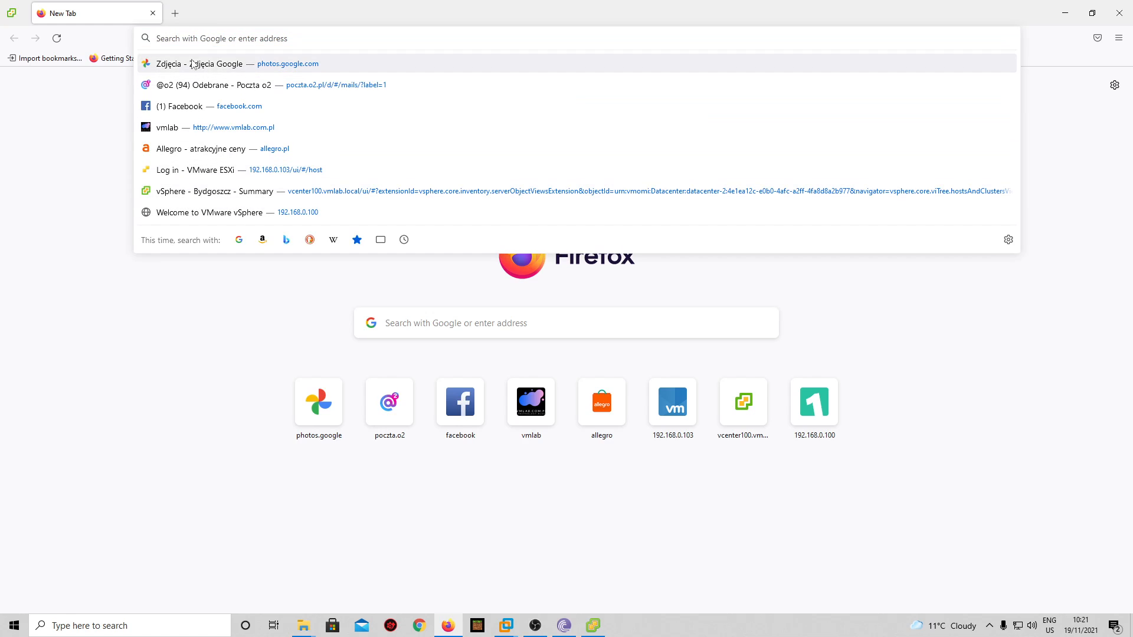
text(192.168.)
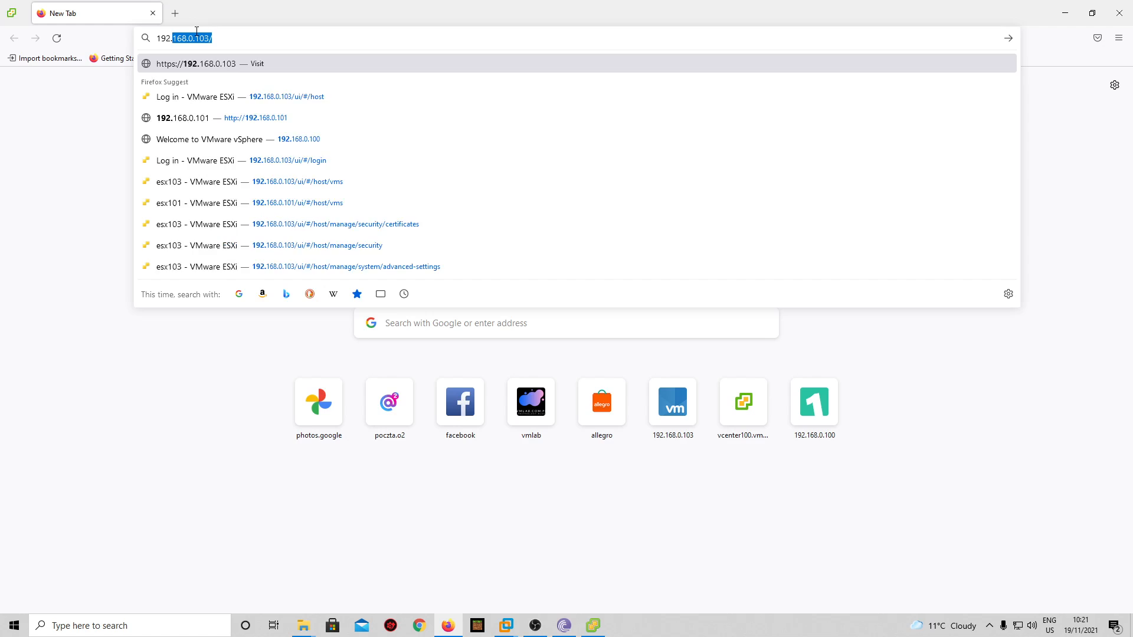
text(0.103)
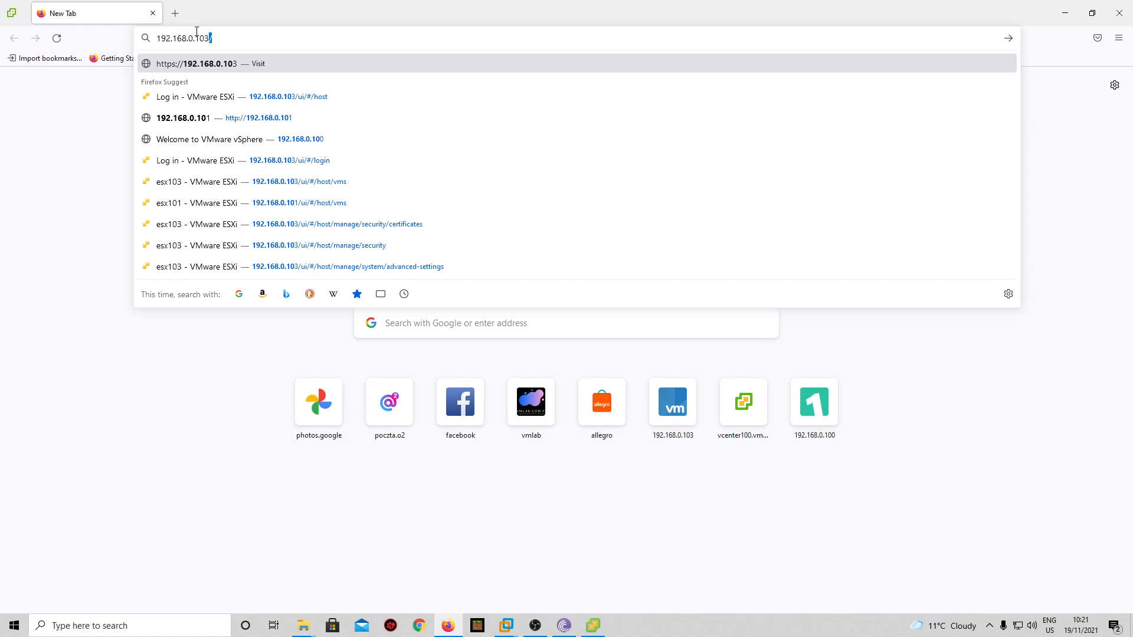
key(Return)
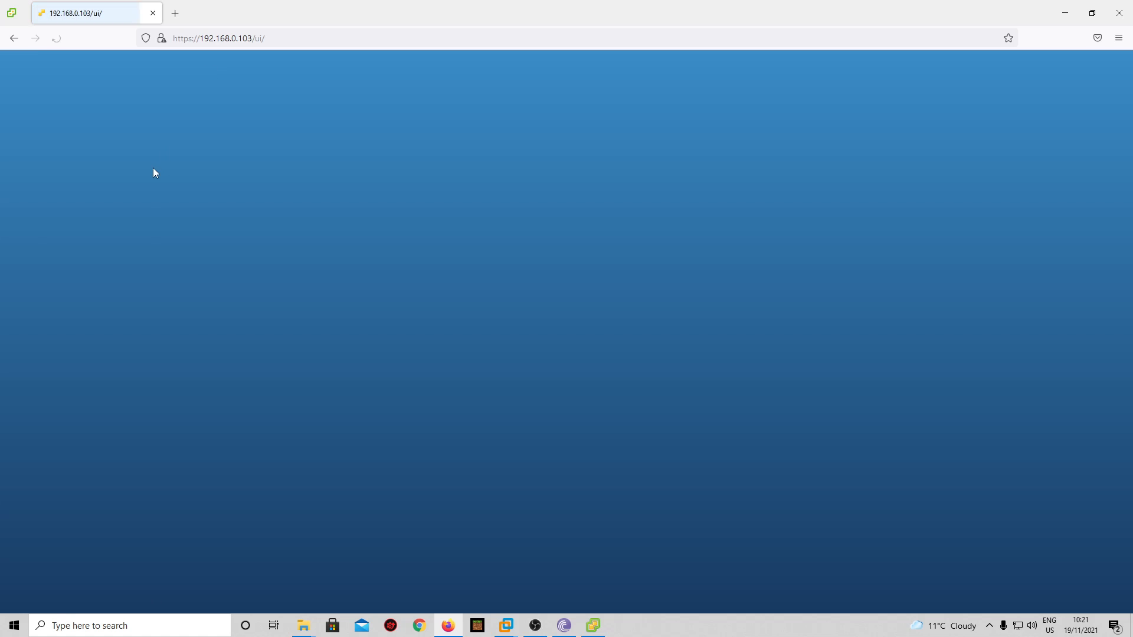
click(160, 246)
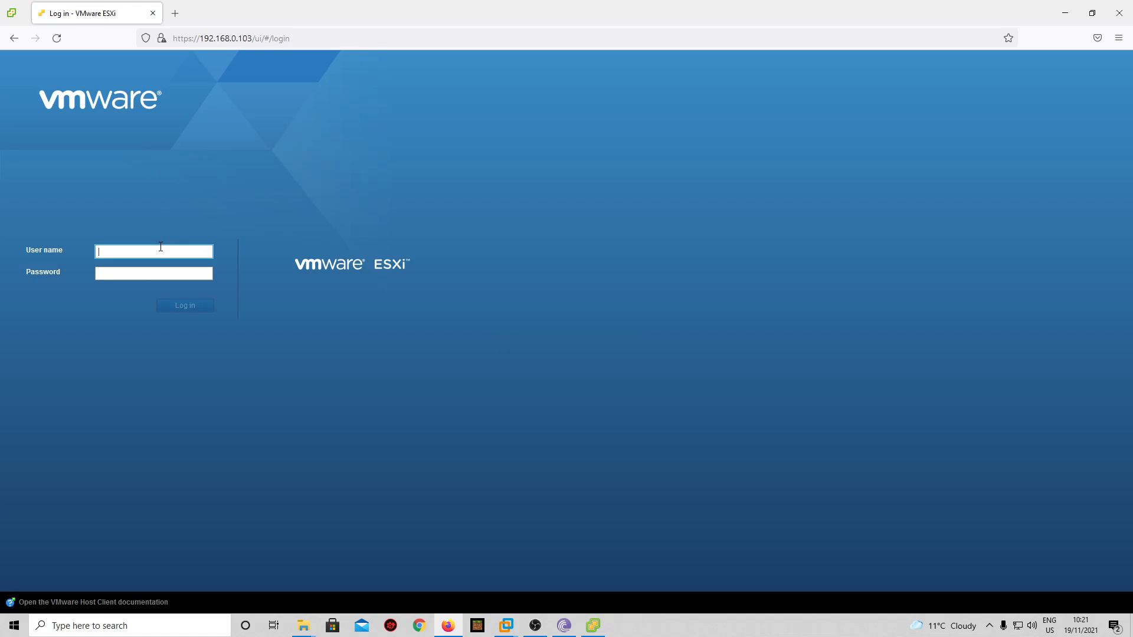
text(ro)
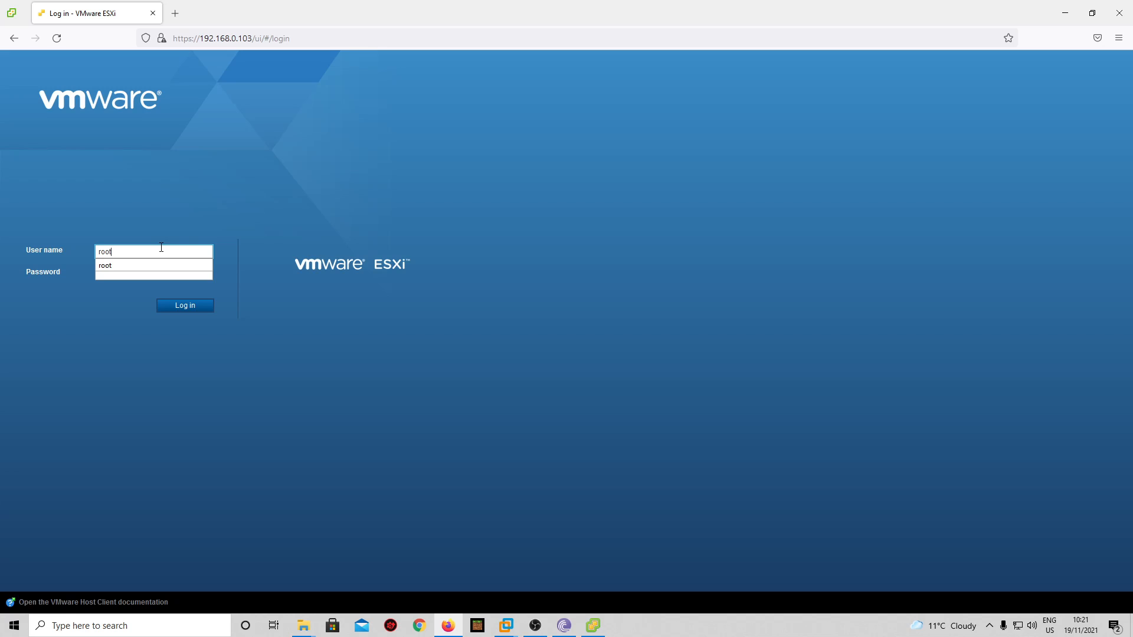
text(ot)
key(Tab)
text(••••)
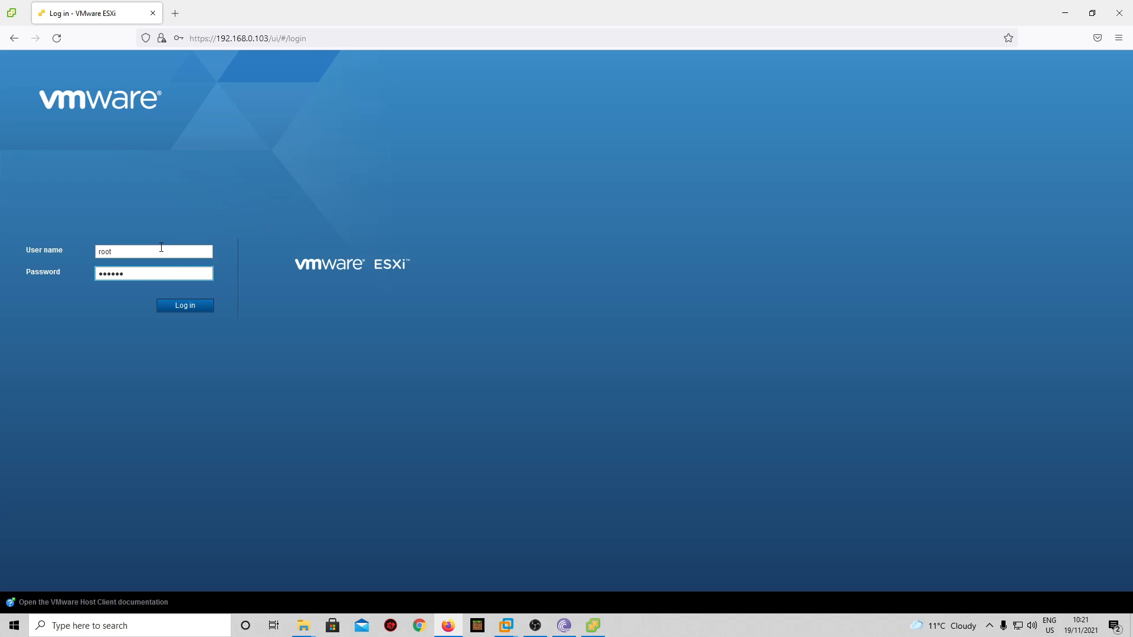
text(••••••••)
key(Return)
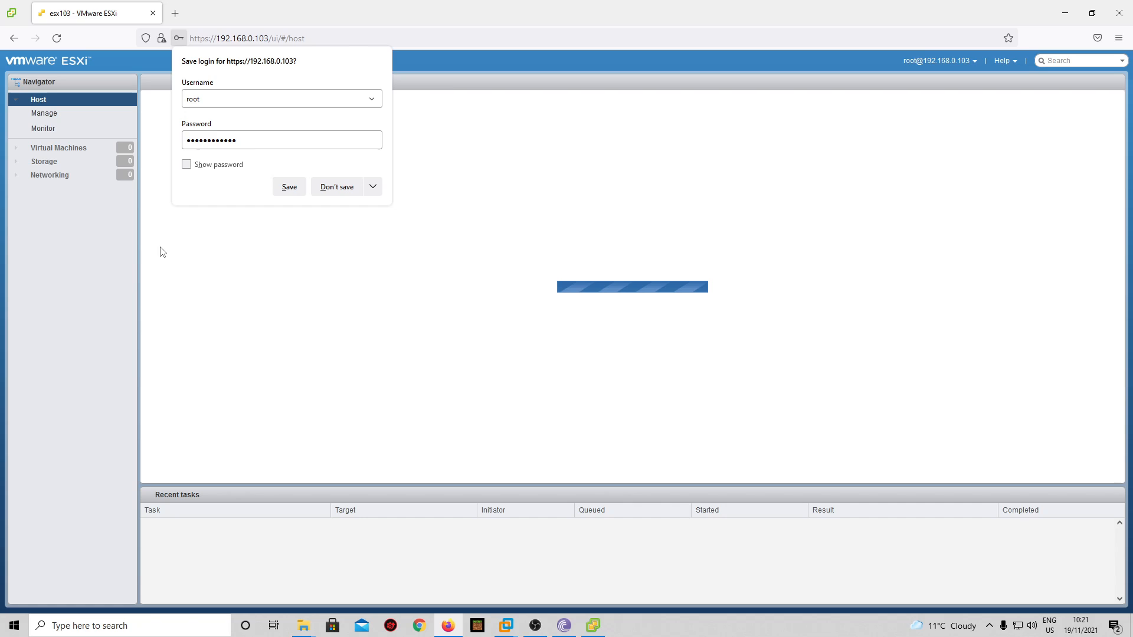
click(58, 148)
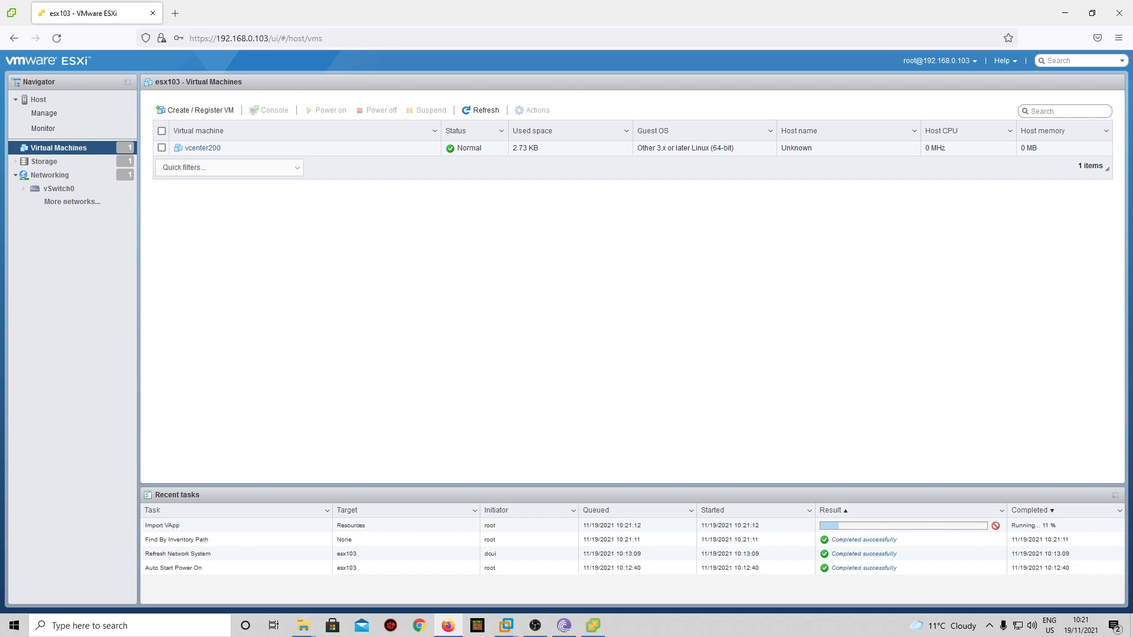
click(1065, 13)
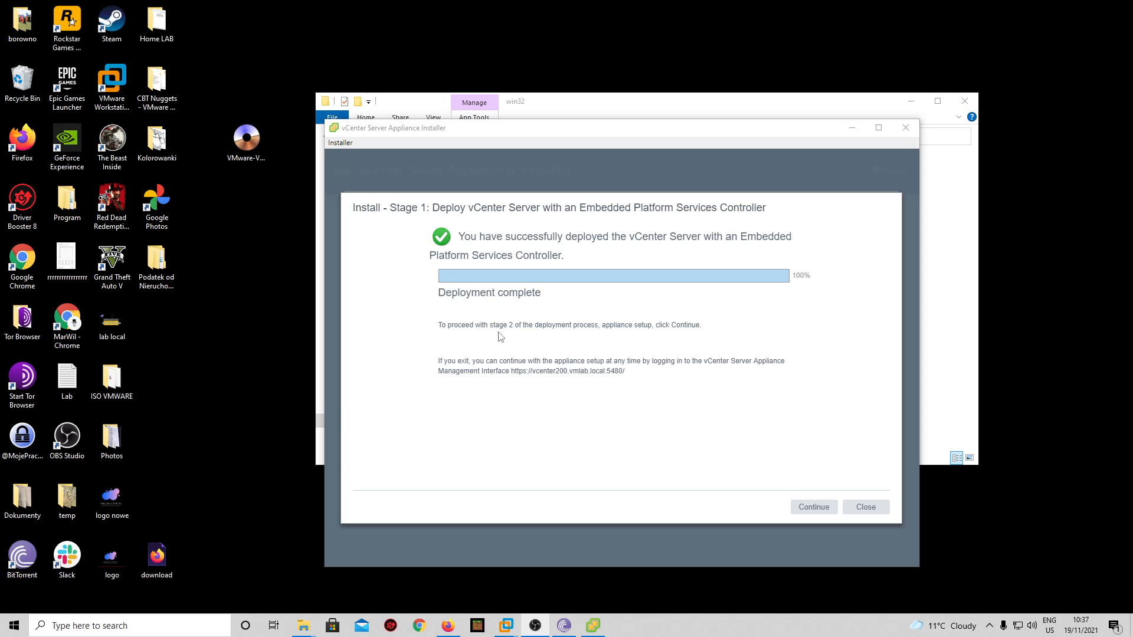
- Advance to stage 2 appliance configuration and set time synchronization with the ESXi host
click(813, 508)
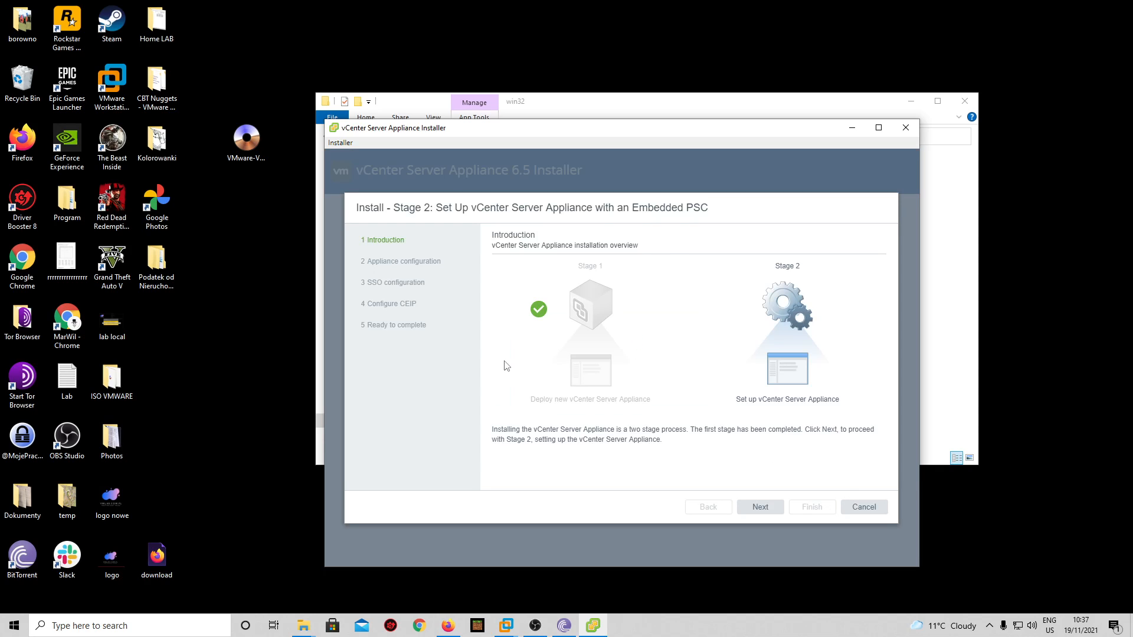
click(771, 507)
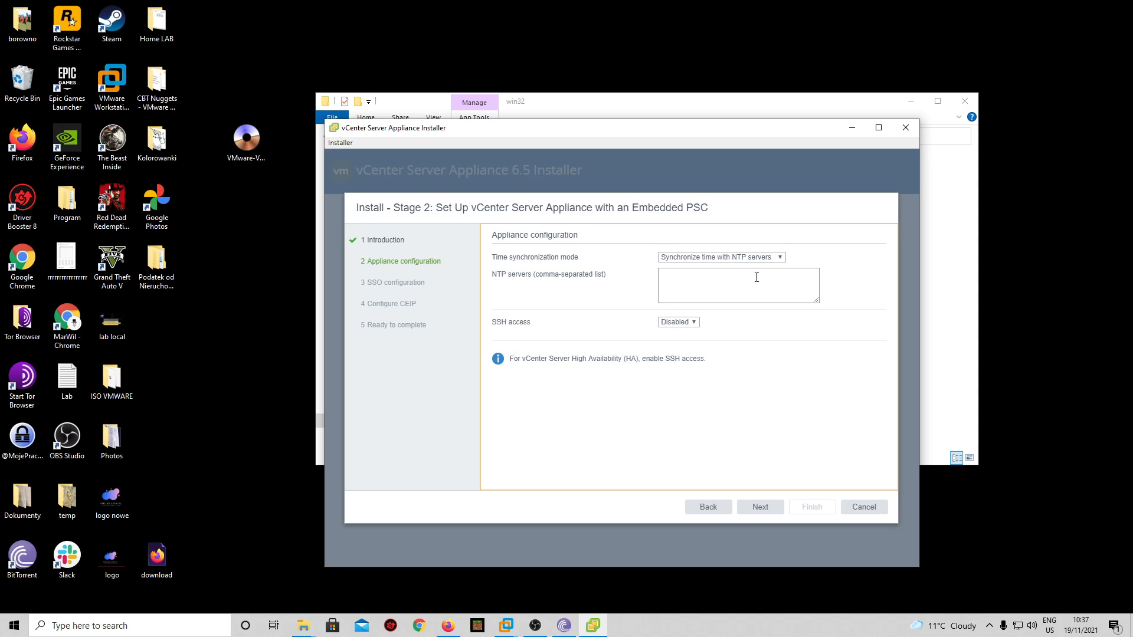
click(778, 258)
click(732, 267)
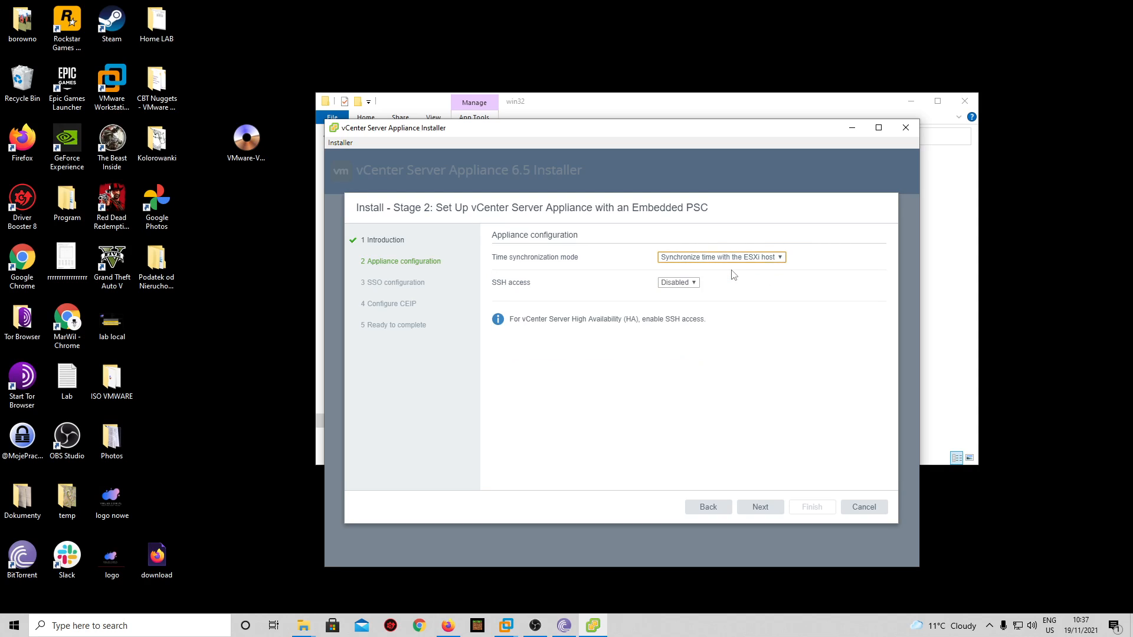
click(777, 258)
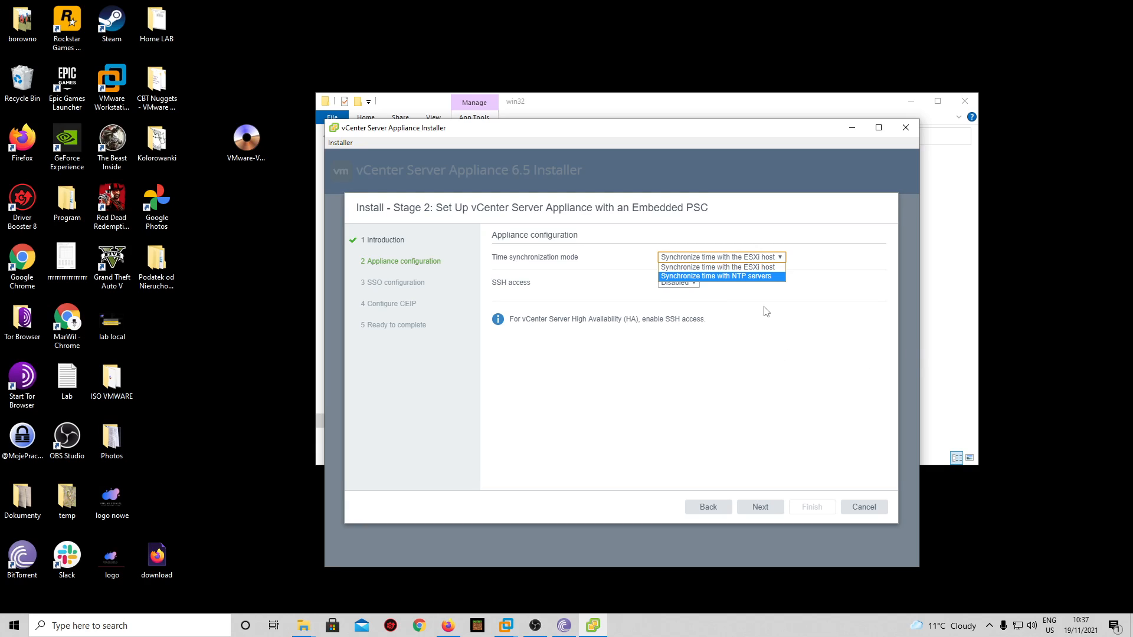
click(760, 268)
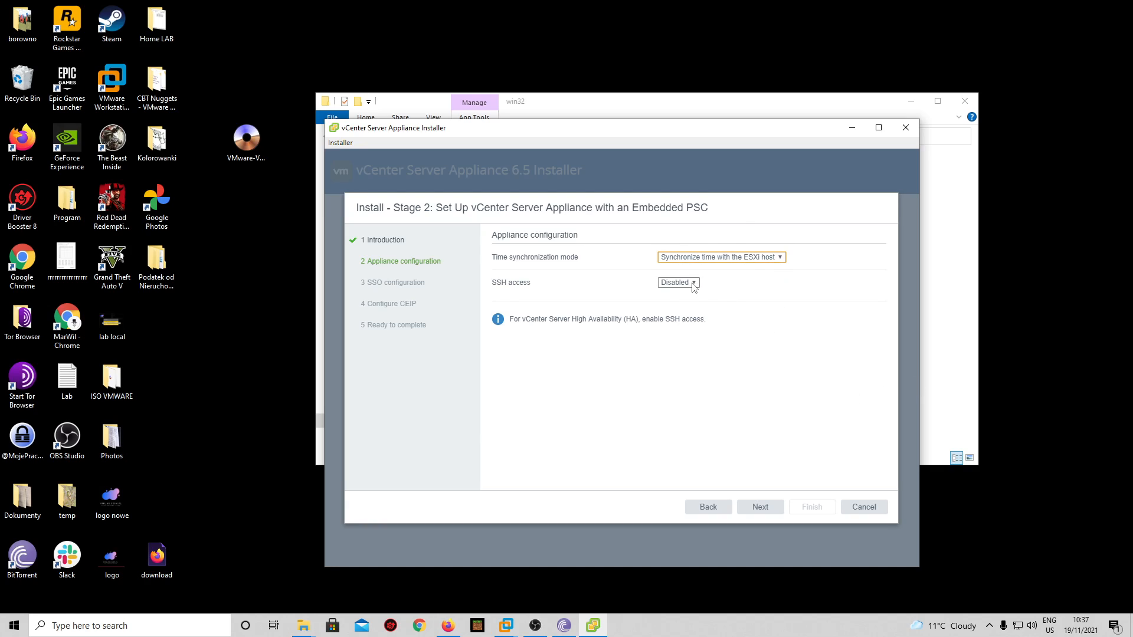
click(772, 258)
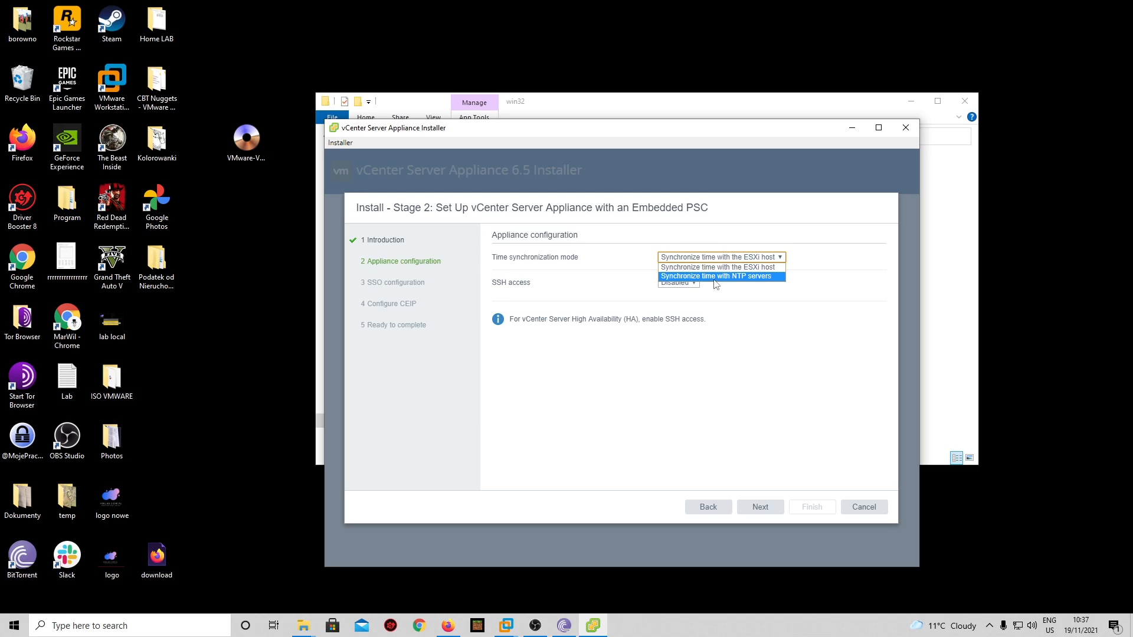
click(735, 259)
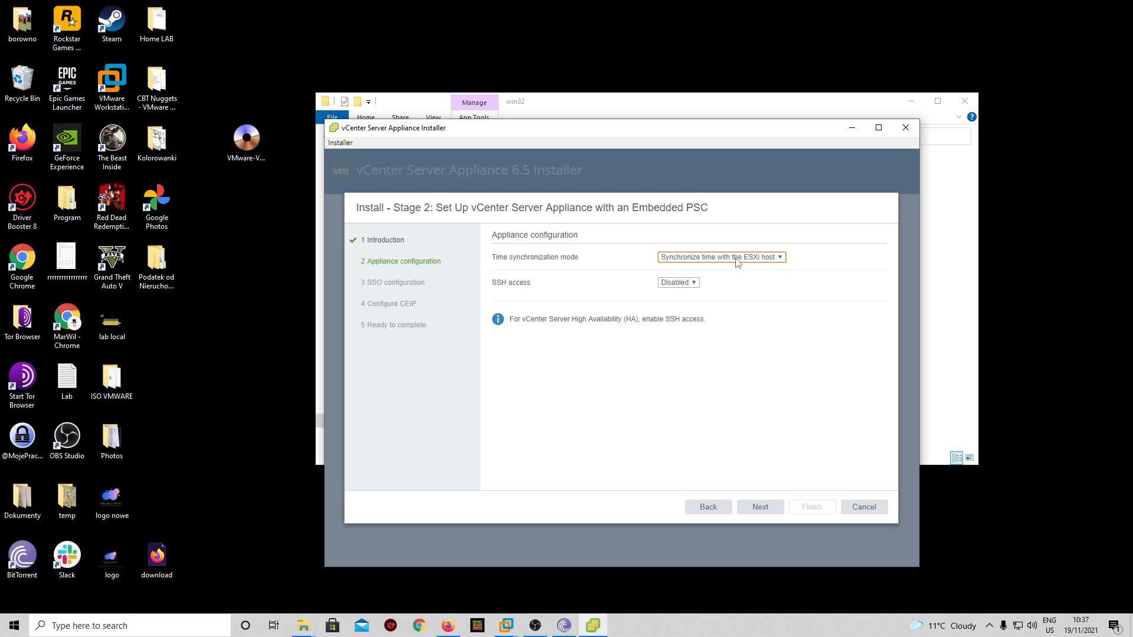
- Set SSH access to Enabled and continue to SSO configuration
click(694, 287)
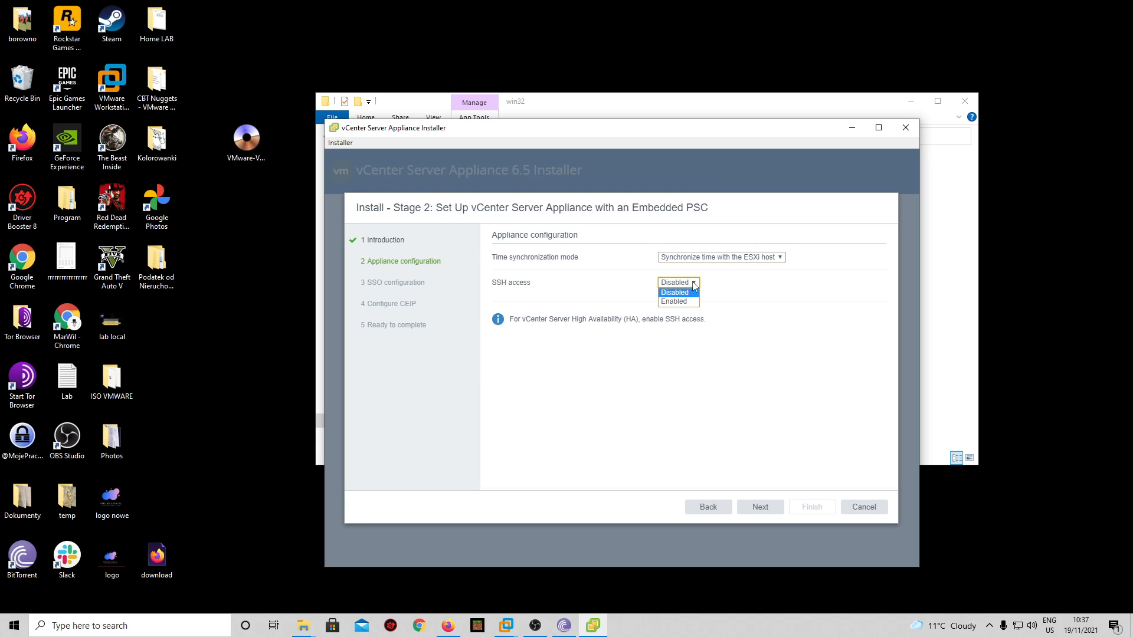
click(679, 299)
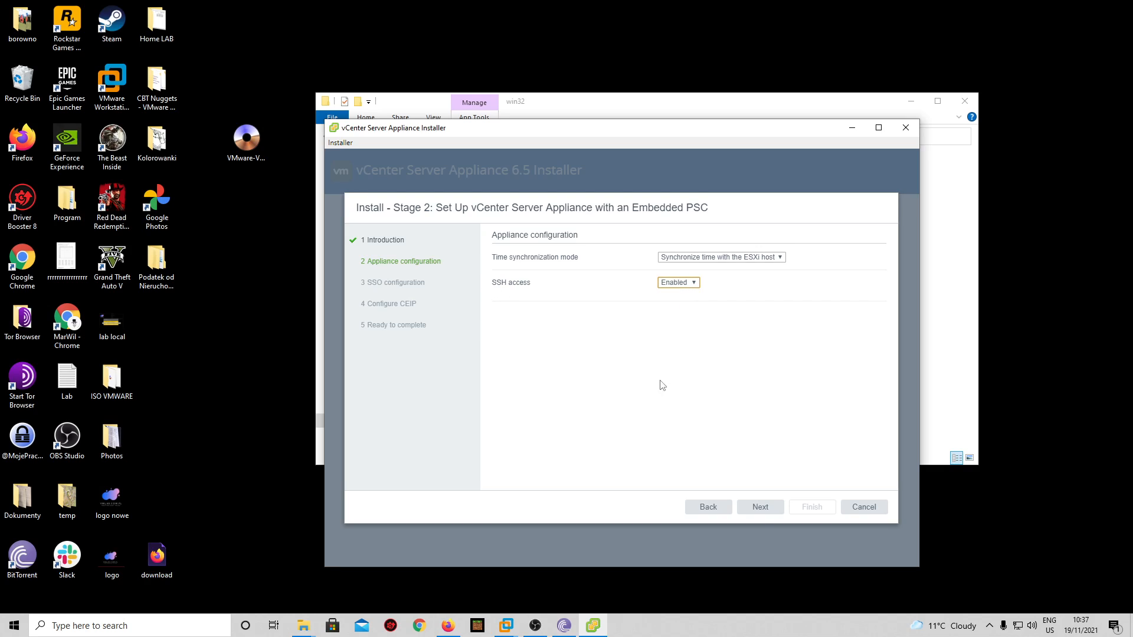
click(694, 286)
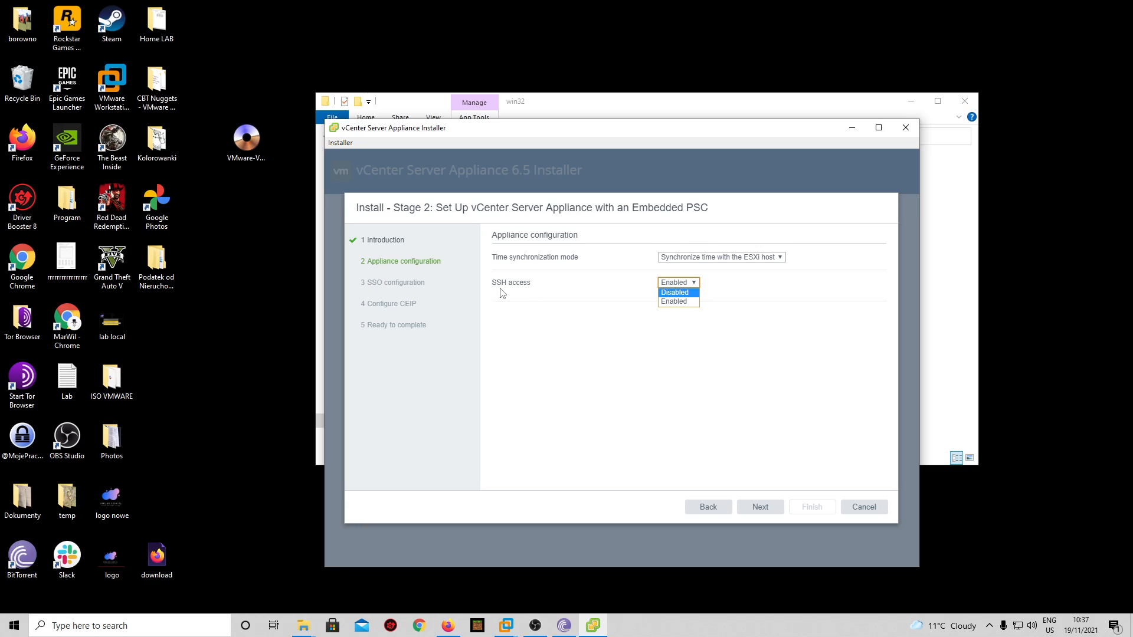
click(687, 303)
click(760, 507)
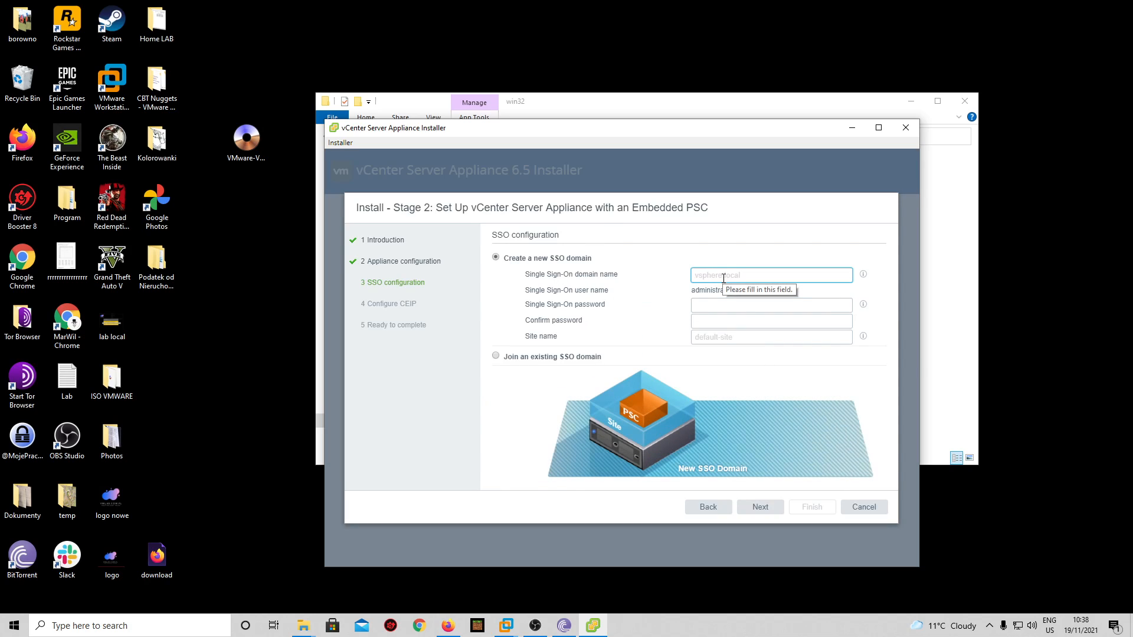
- Enter vsphere.local as the SSO domain name and set and confirm the SSO password
text(v)
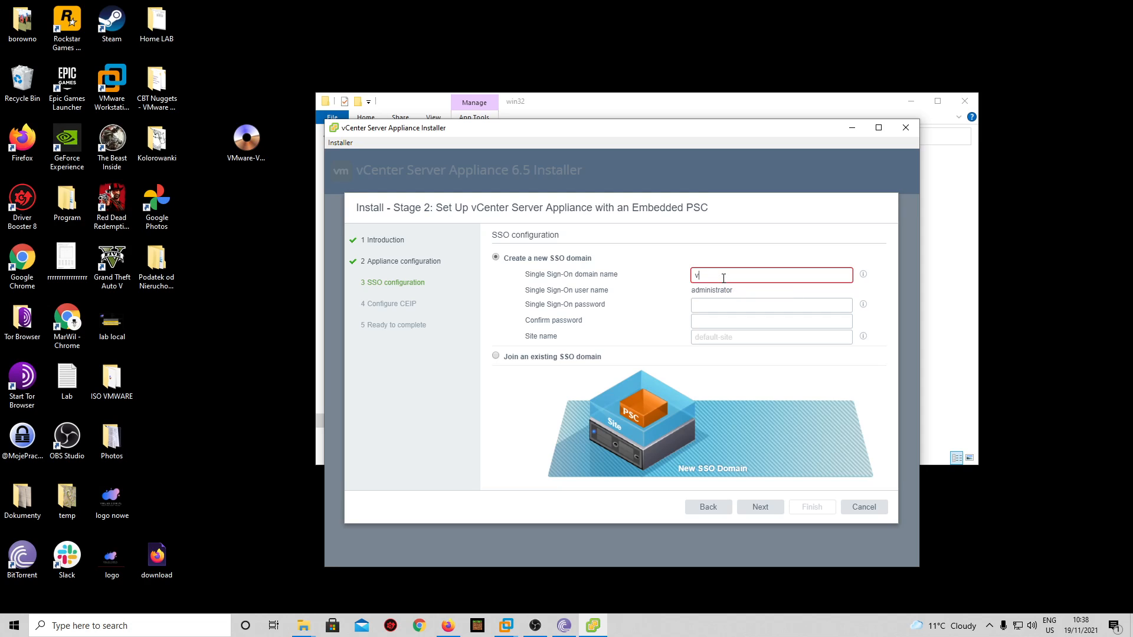
key(BackSpace)
text(vsphere.local)
drag(740, 291, 677, 299)
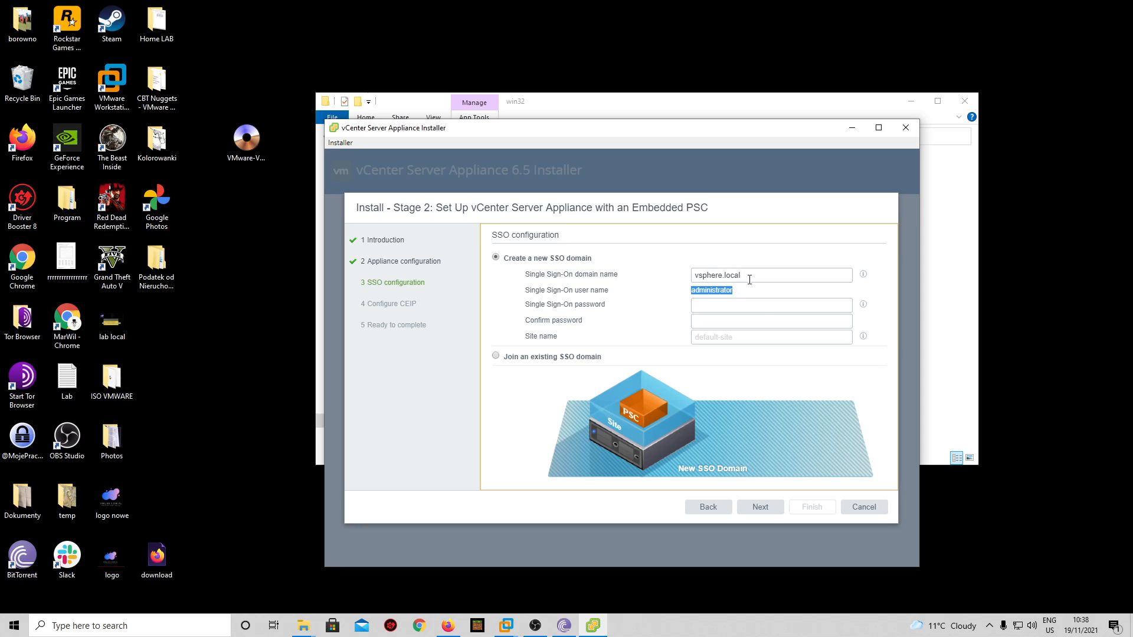
click(711, 305)
text(••••)
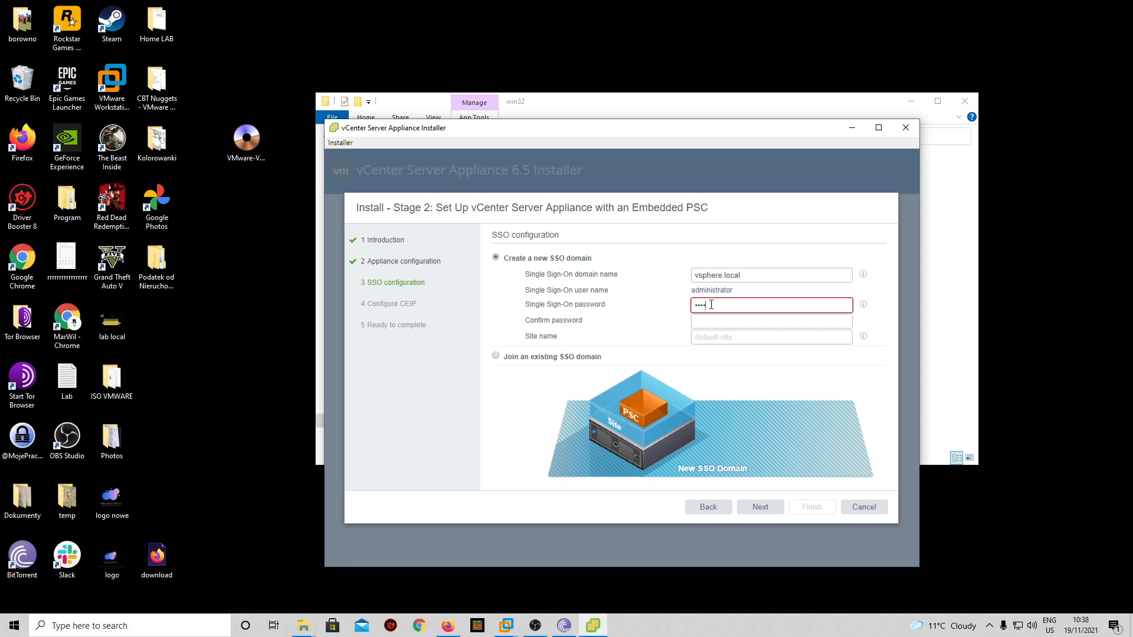
text(•••••••)
click(721, 322)
text(P)
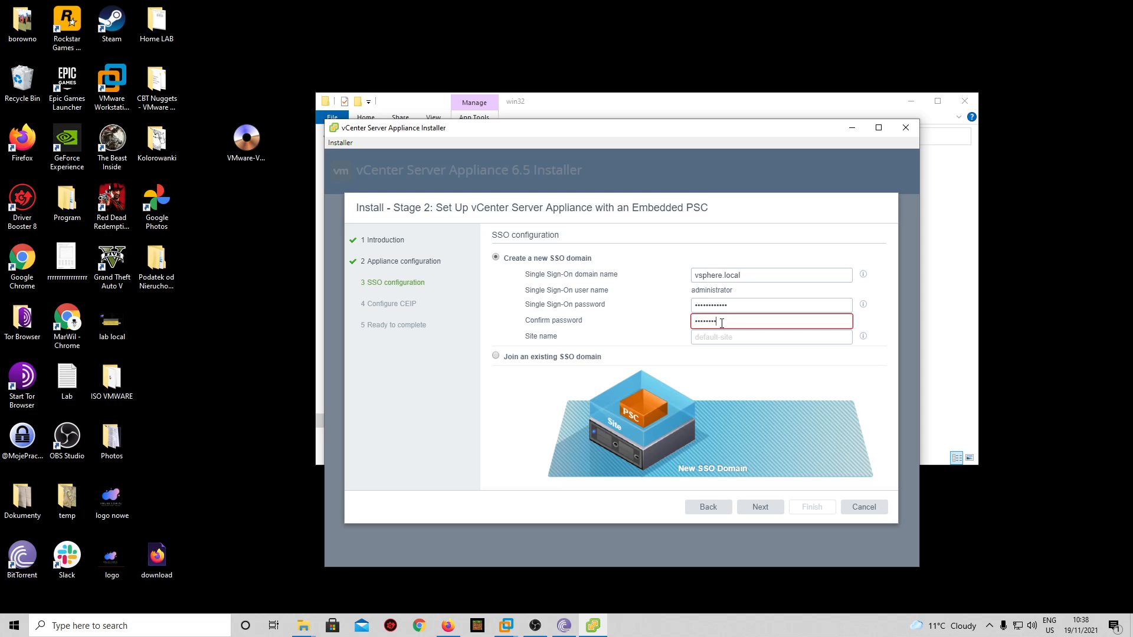
text(•••••••••••)
- Enter LAB as the SSO site name
click(710, 338)
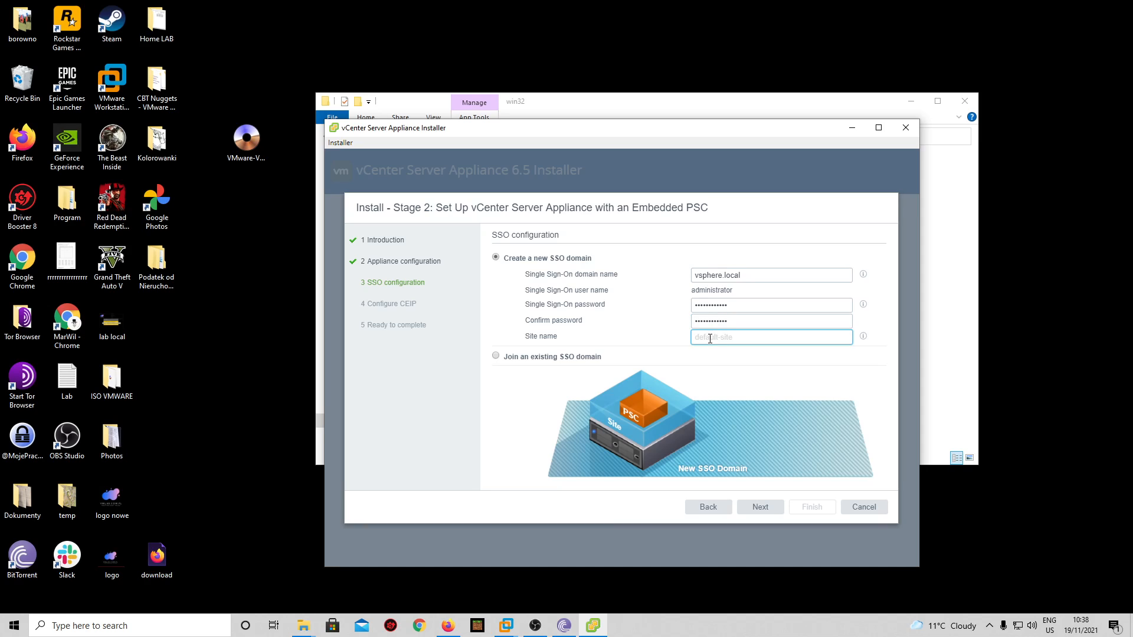
text(L)
key(ctrl+a)
key(BackSpace)
text(LAB)
drag(561, 341, 523, 341)
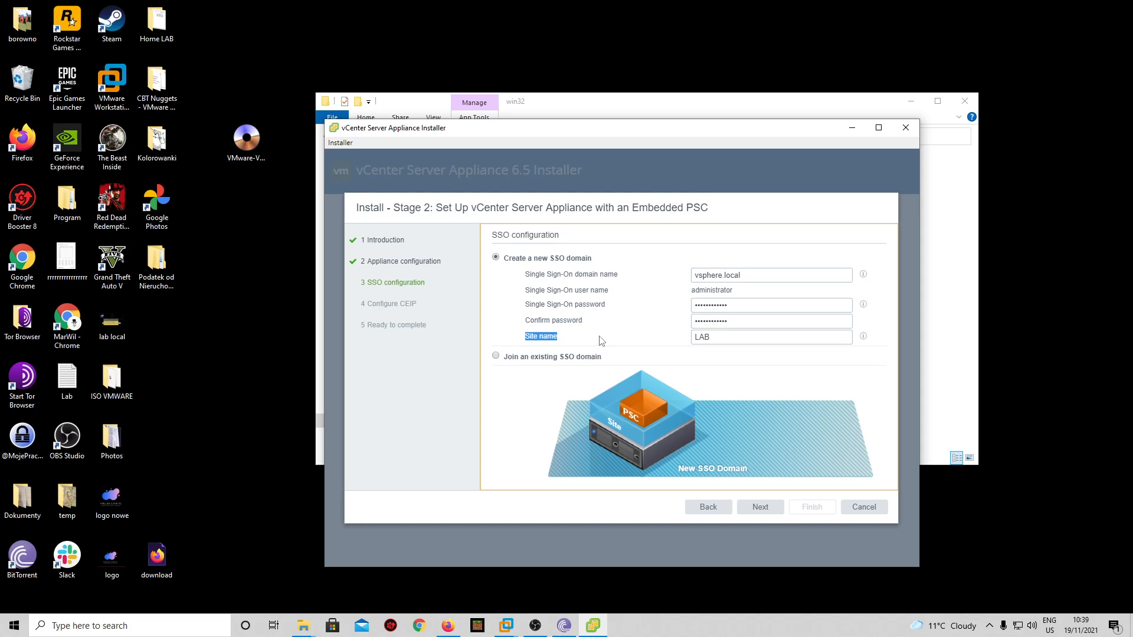
key(Tab)
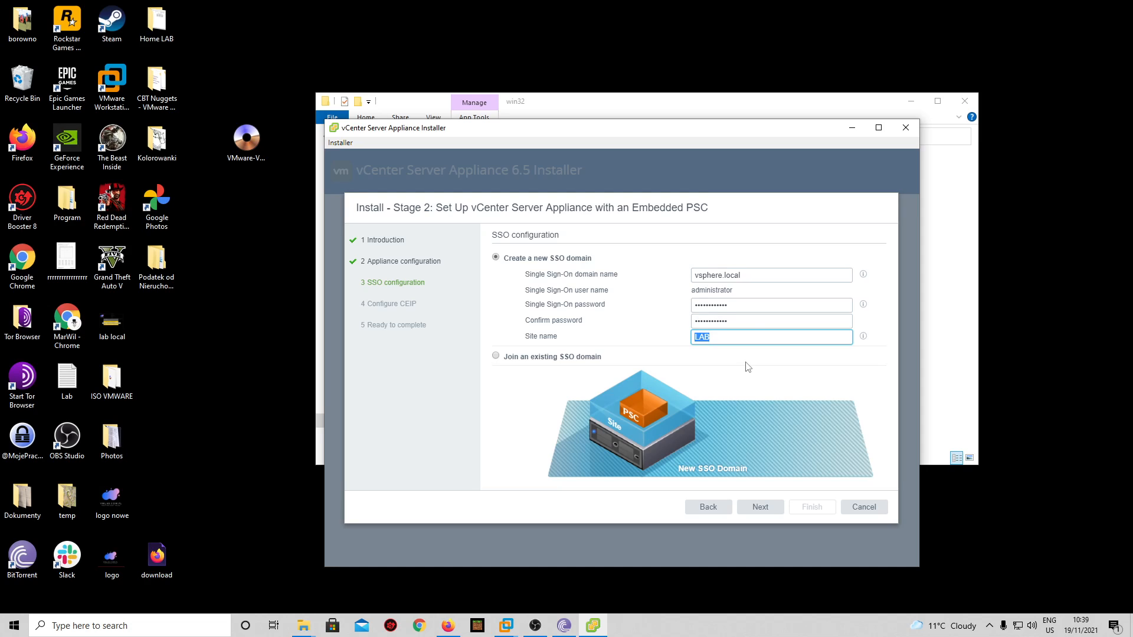
click(745, 339)
mouse_move(517, 632)
- Keep CEIP joined, review the settings summary, and start Stage 2 setup, confirming the warning
click(764, 508)
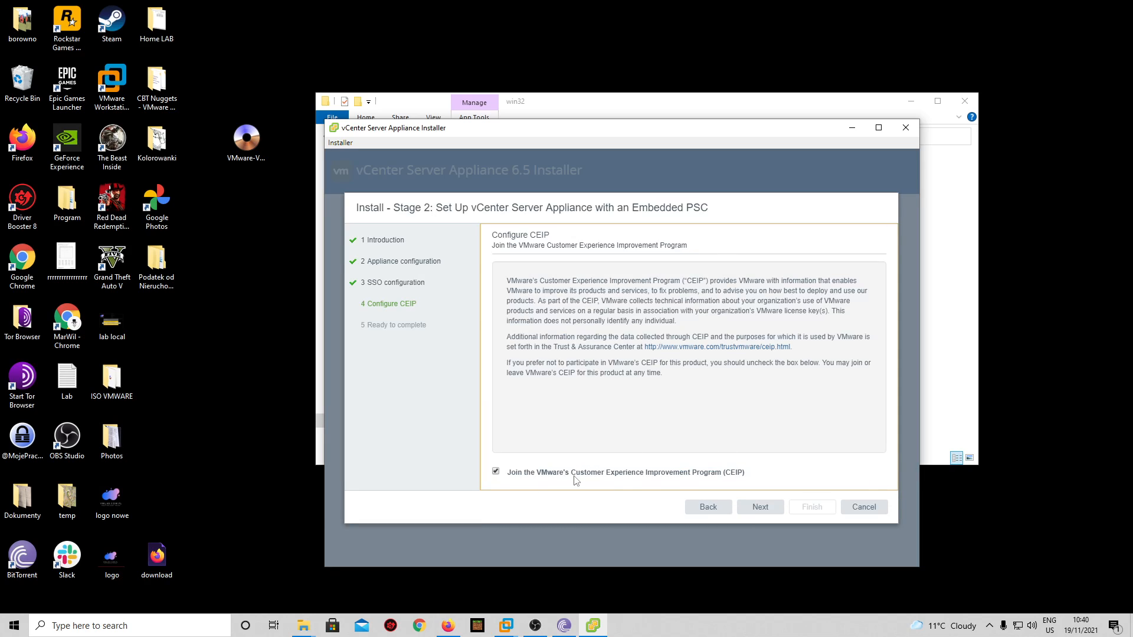
click(767, 509)
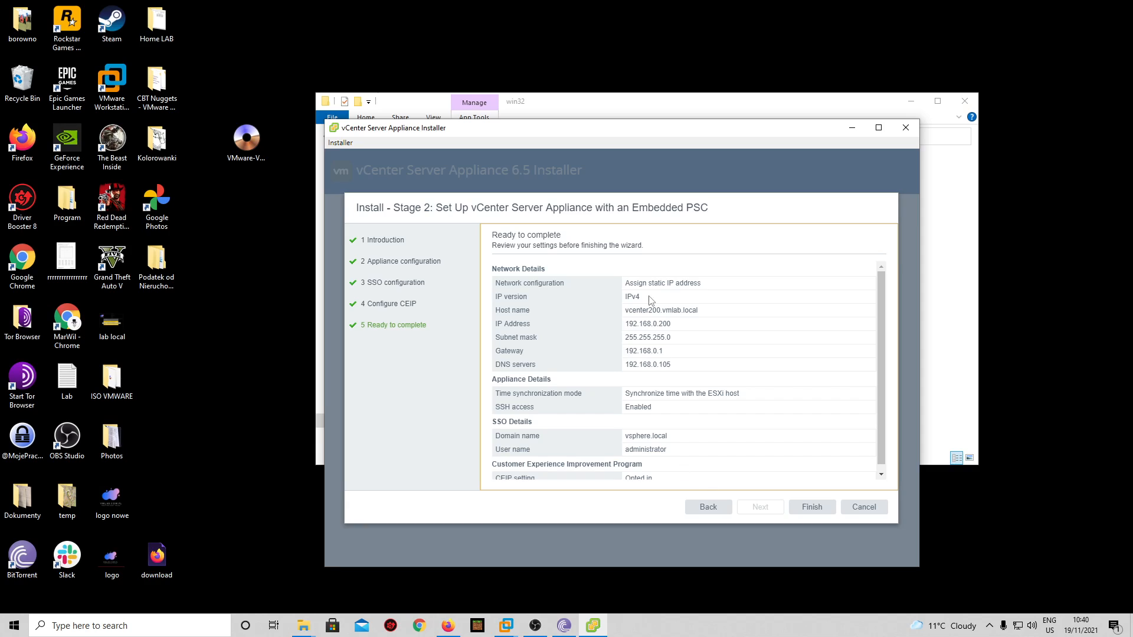
scroll(557, 291, down, 1)
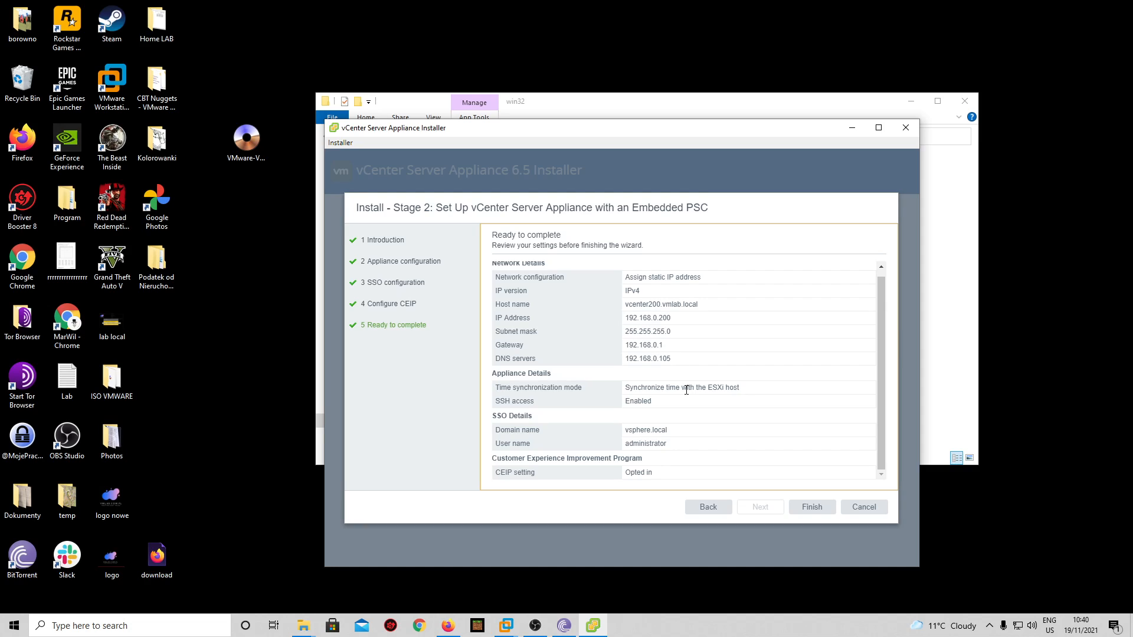
click(825, 515)
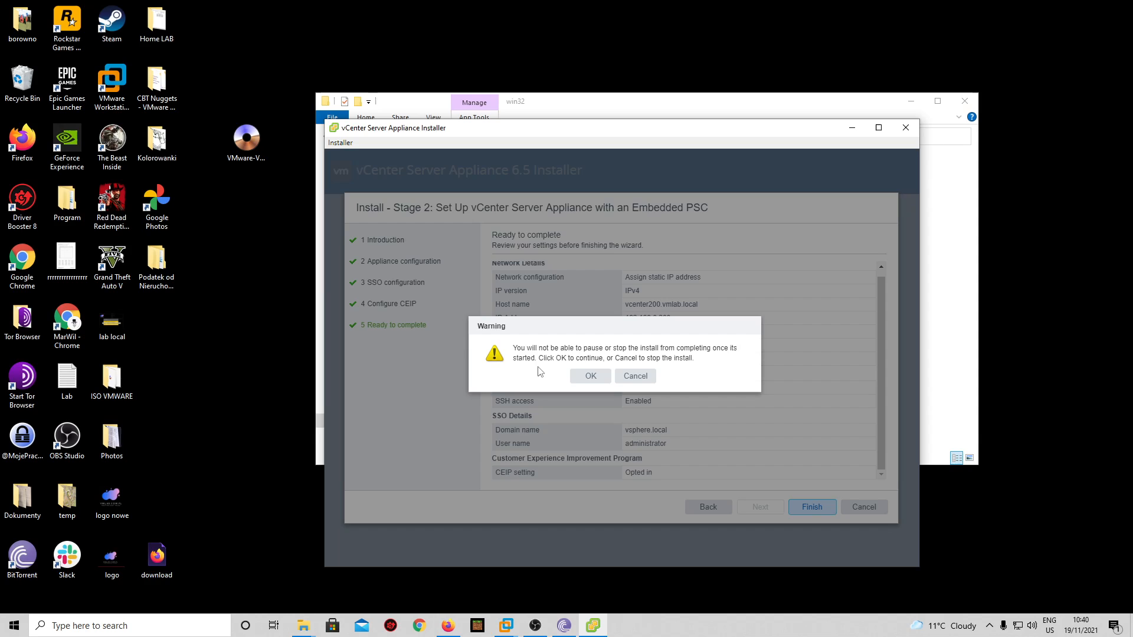
click(590, 376)
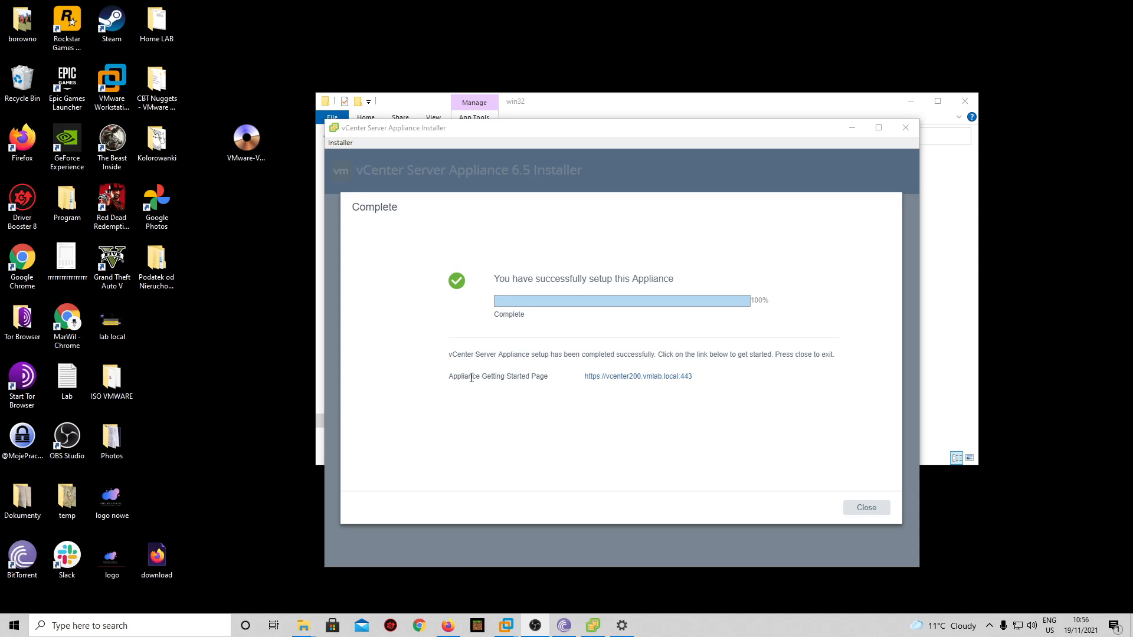
- Once setup completes, select and copy the appliance's Getting Started URL
drag(548, 376, 504, 376)
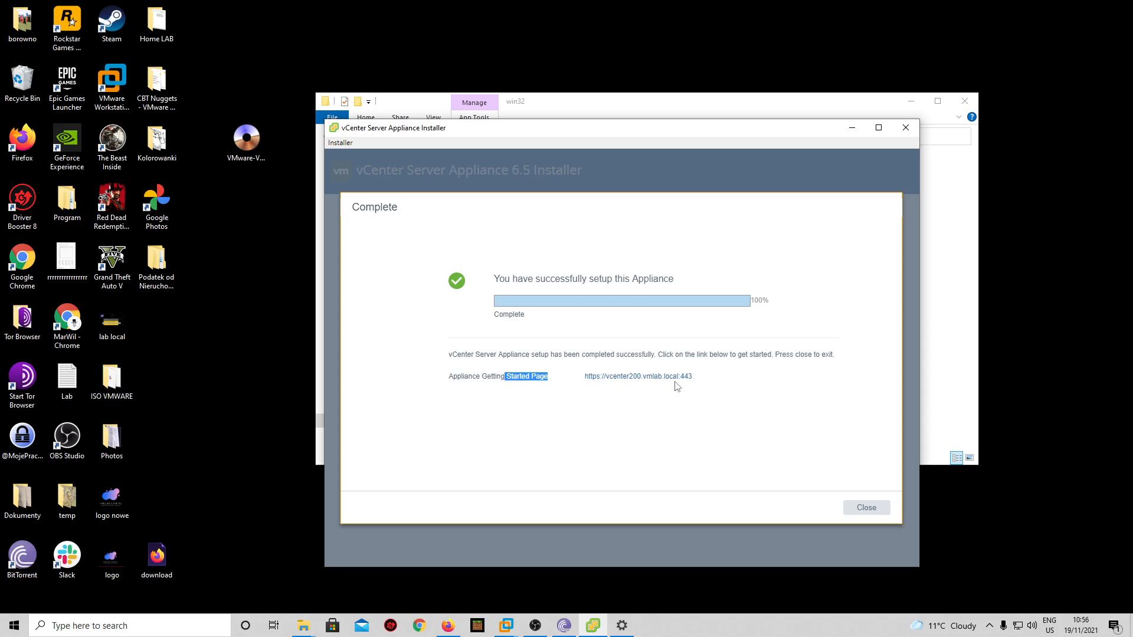
drag(699, 384, 553, 379)
key(ctrl+c)
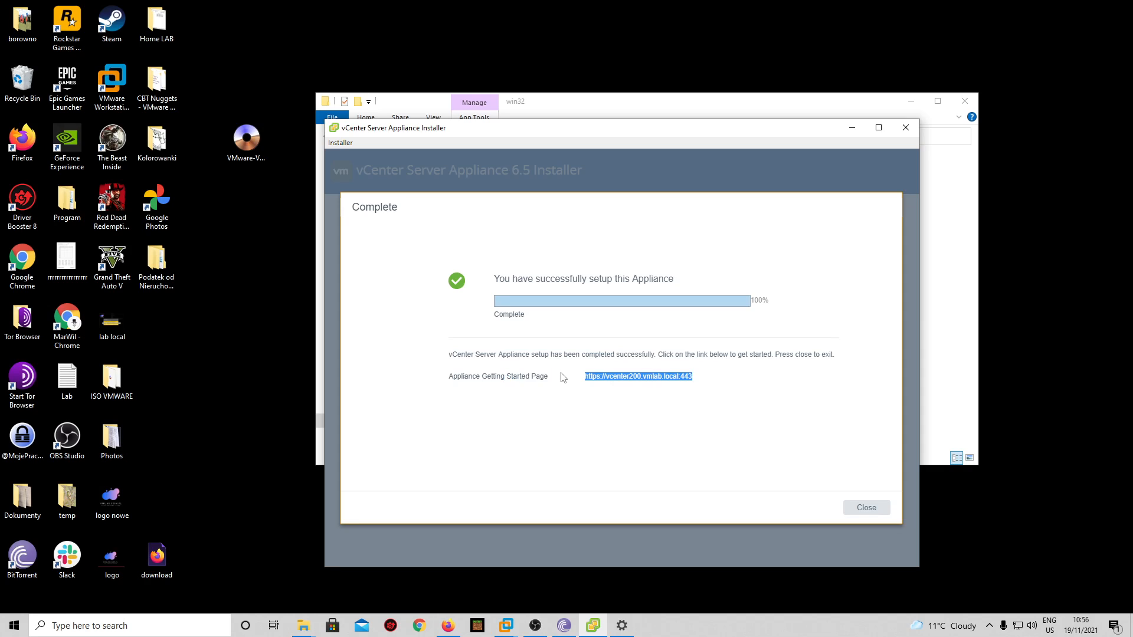
click(508, 625)
- Load the vcenter200 URL in Chrome and sign in to the HTML5 vSphere Client as SSO administrator
click(637, 555)
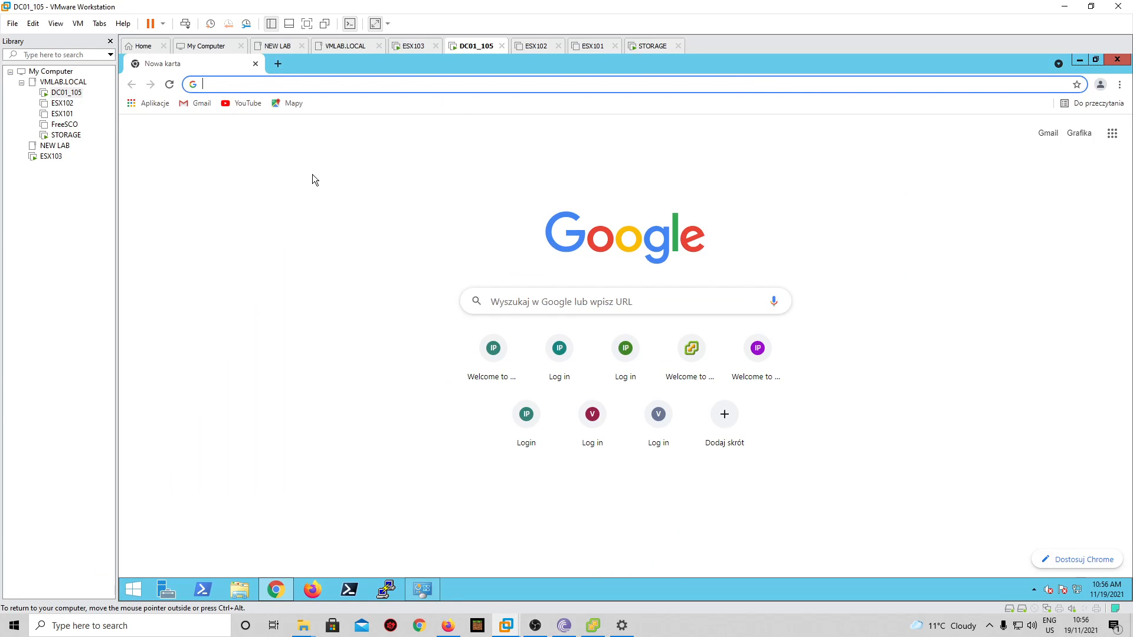
key(ctrl+v)
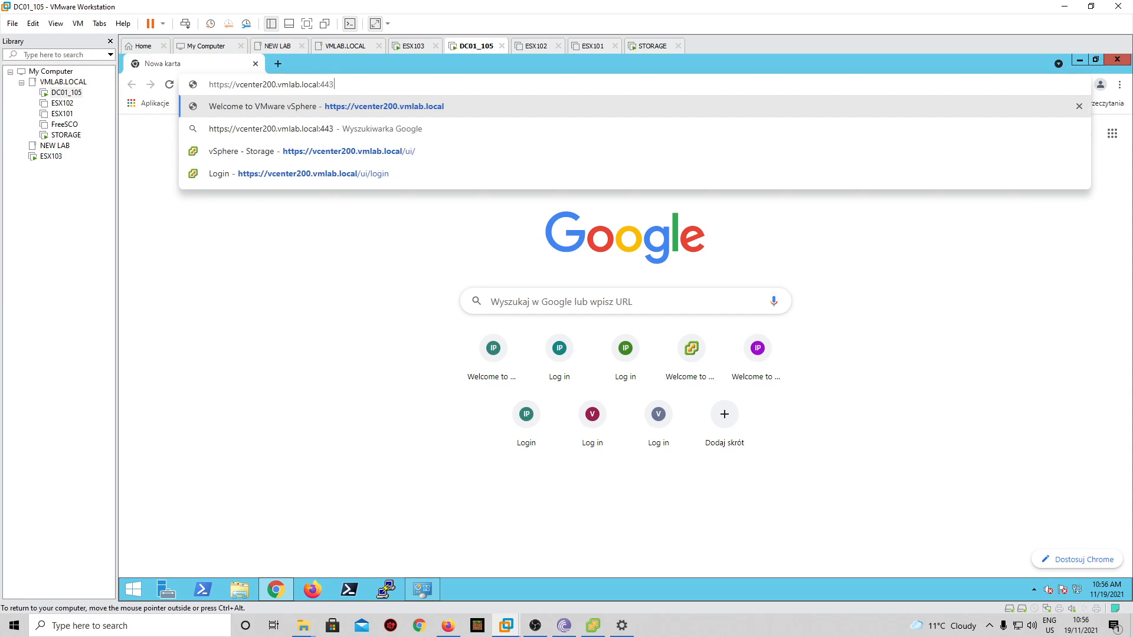
key(Return)
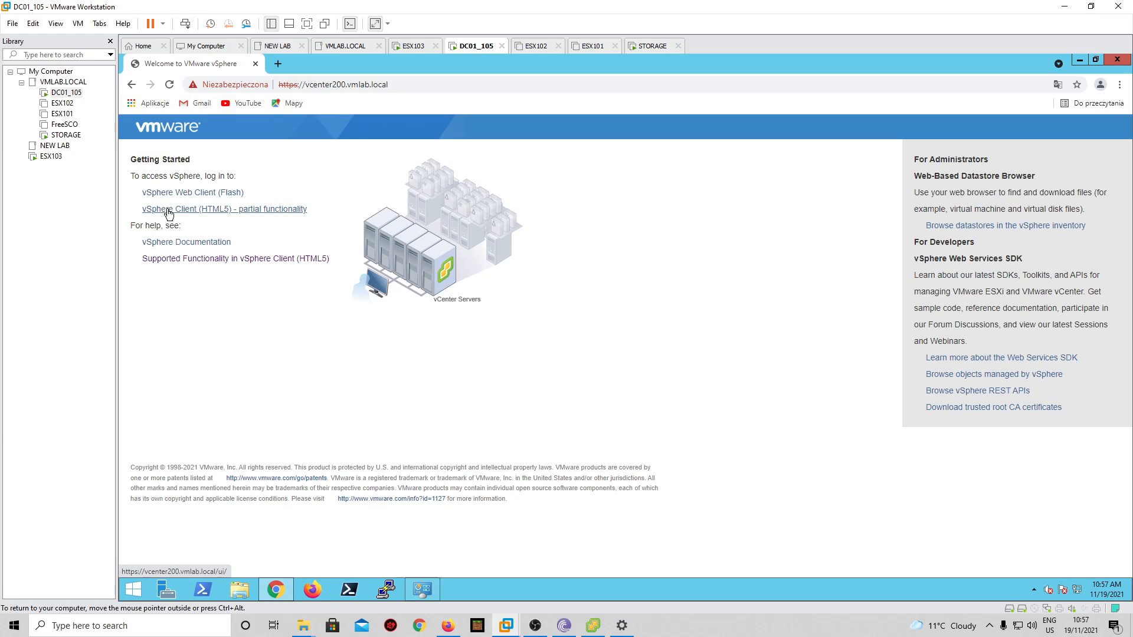
click(279, 210)
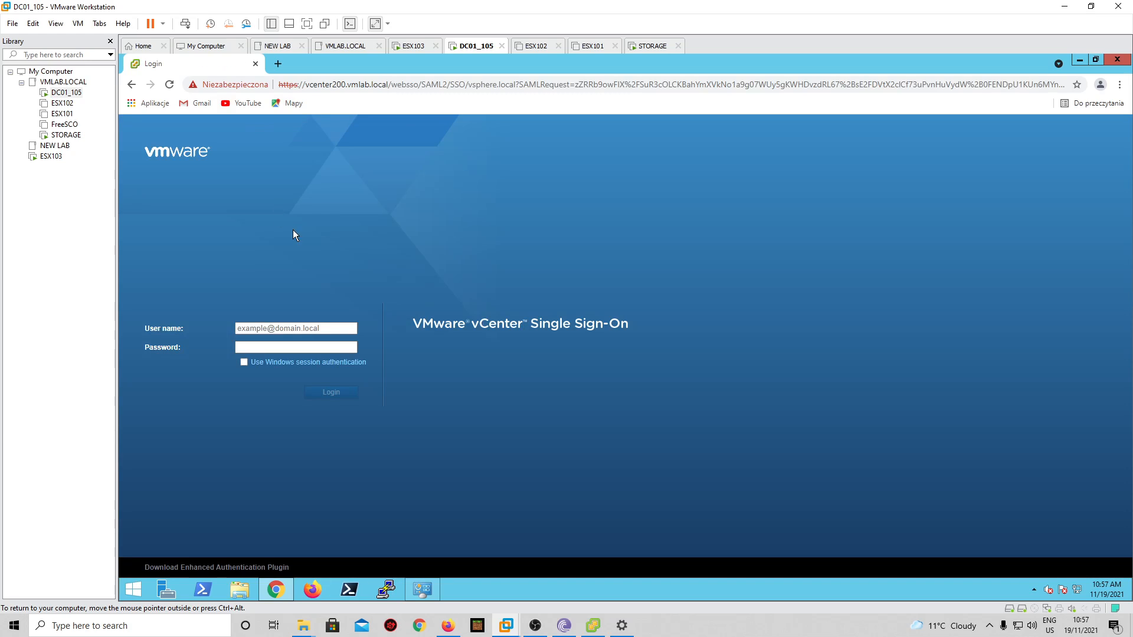
click(295, 328)
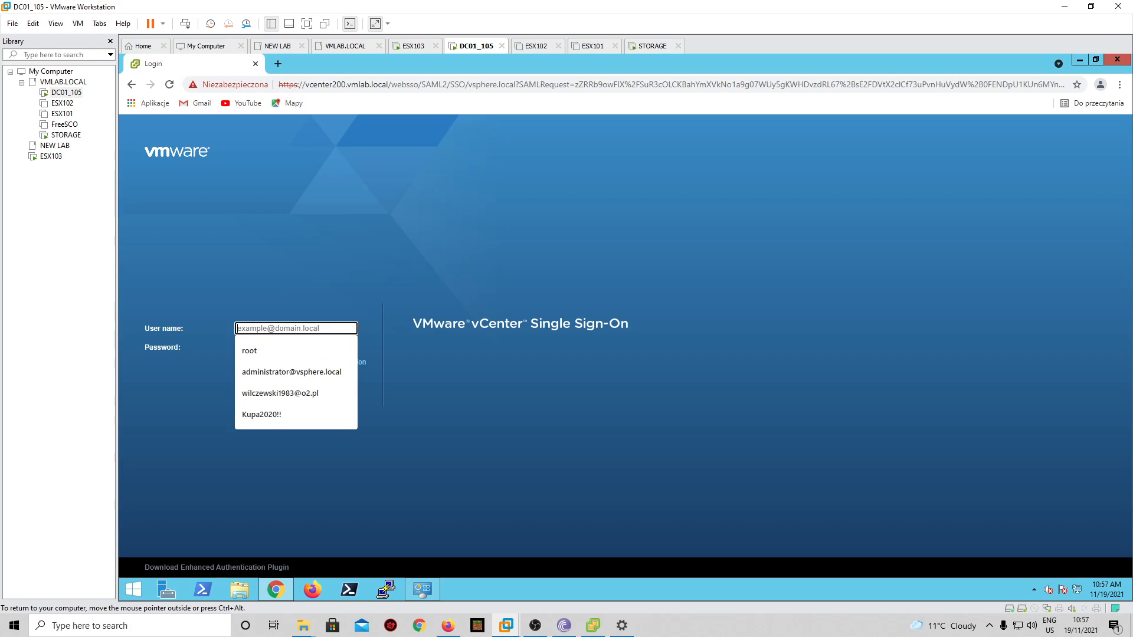
click(307, 371)
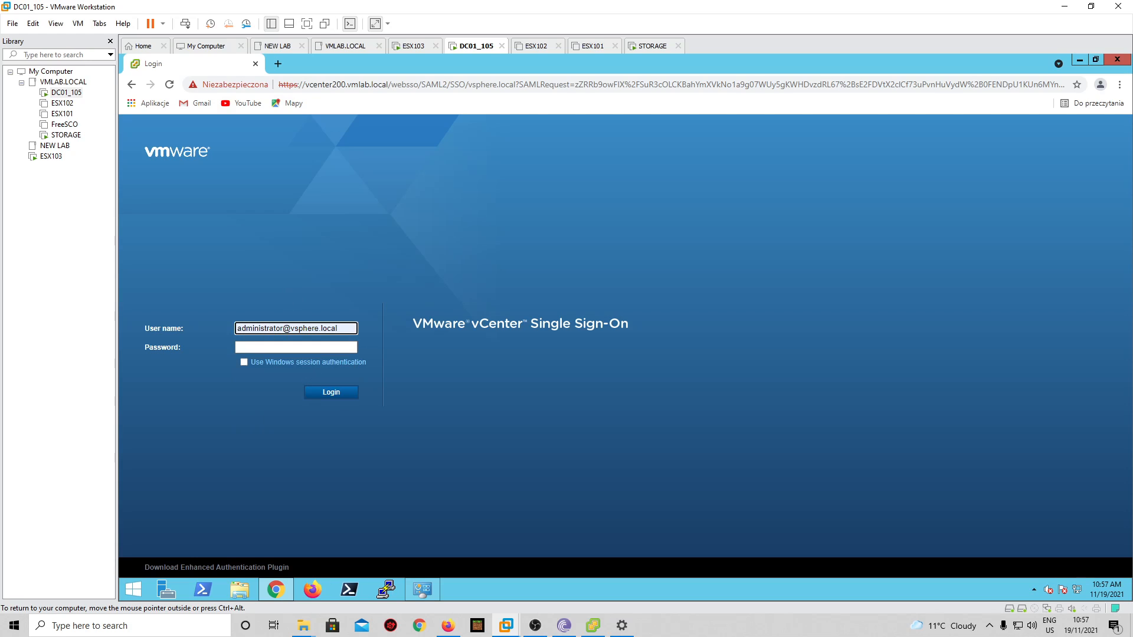
click(284, 348)
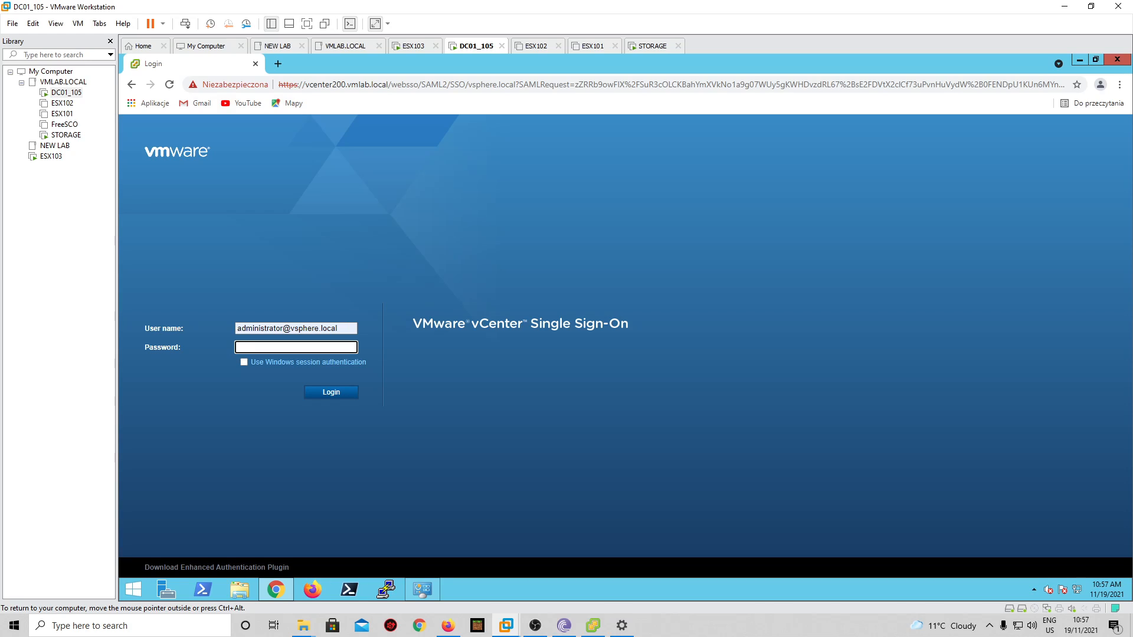
text(*******)
key(Return)
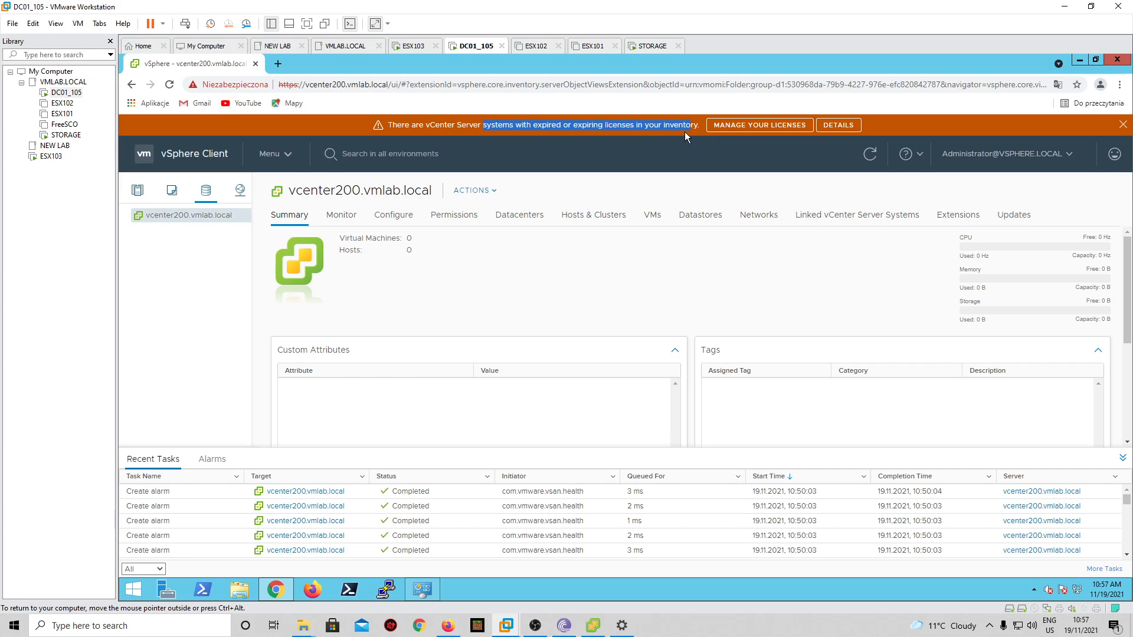
- Review the vcenter200 licence expiring 18.01.2022 (59 days left), then go to Hosts and Clusters
click(726, 125)
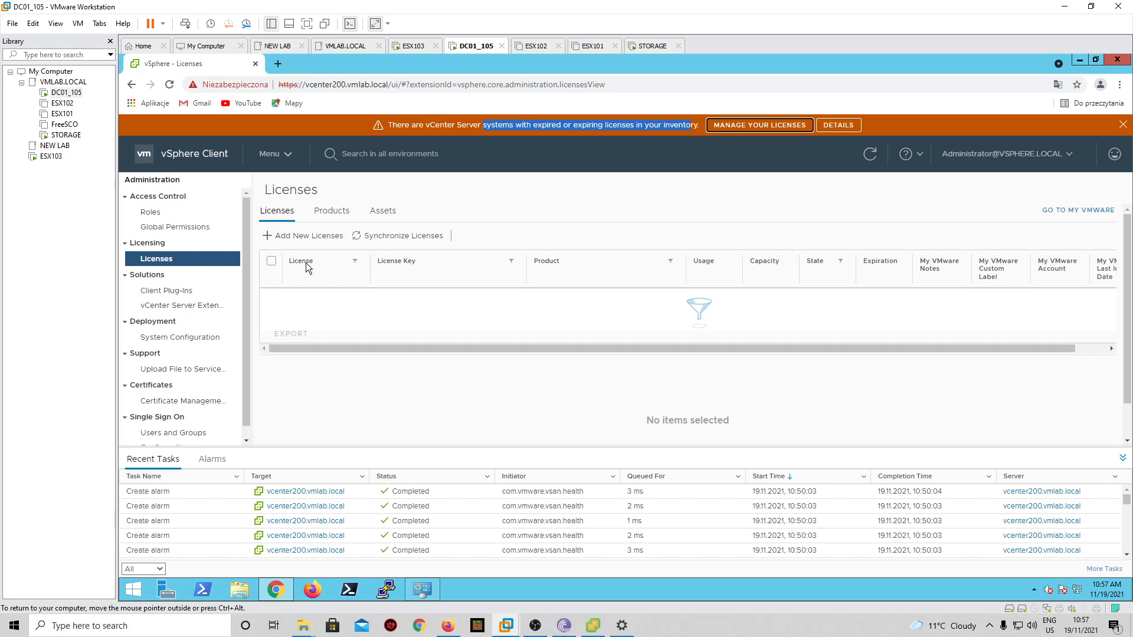
click(832, 125)
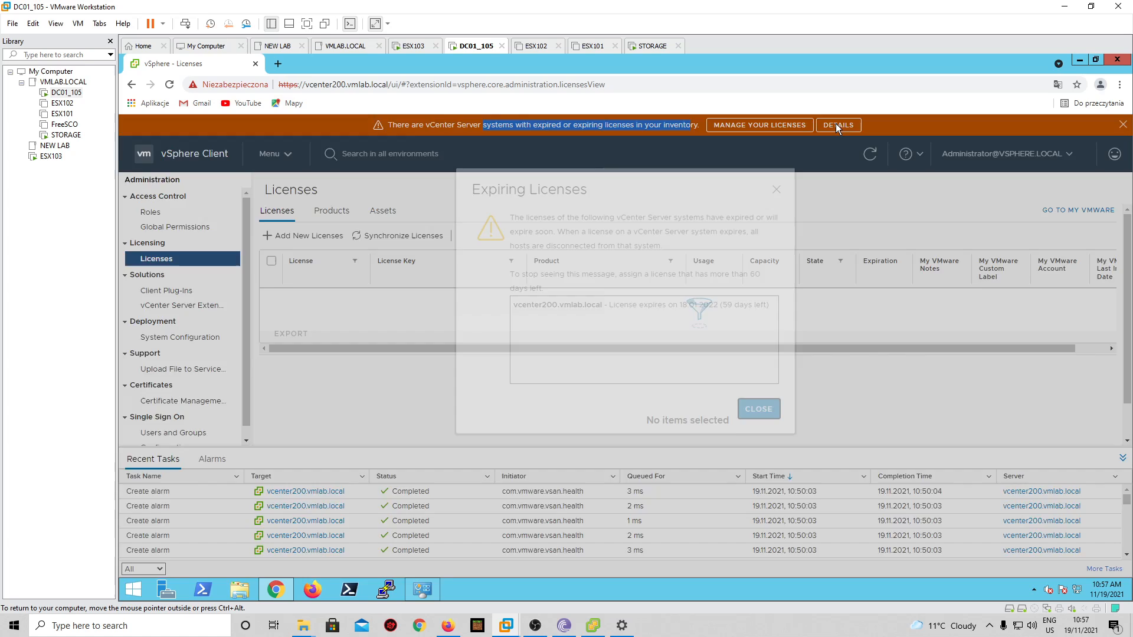
drag(632, 319, 741, 329)
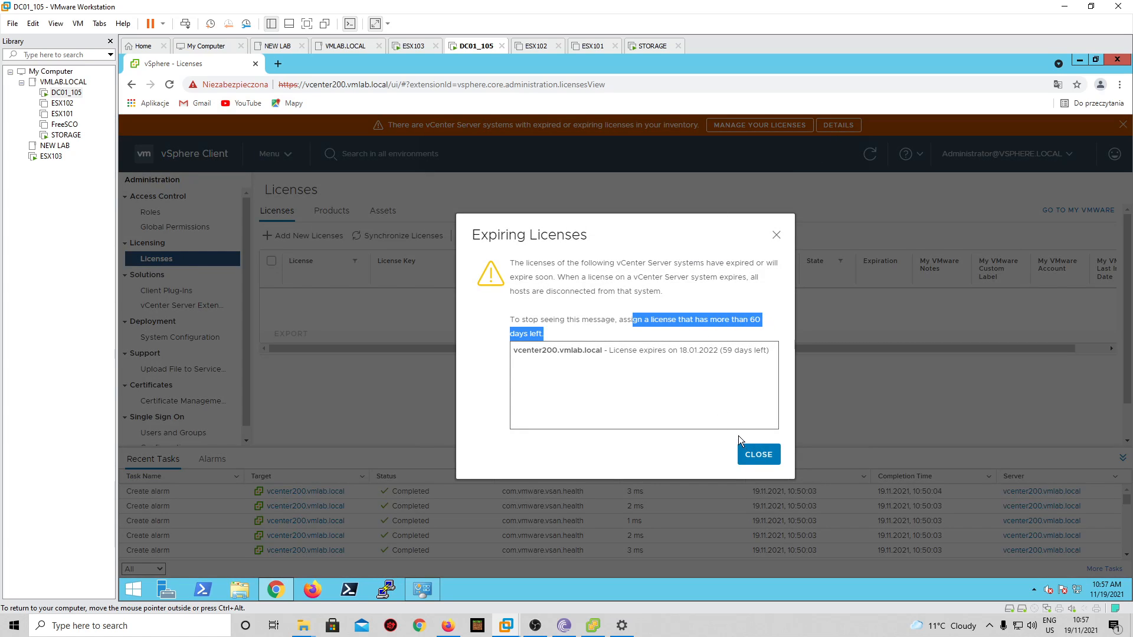
click(725, 350)
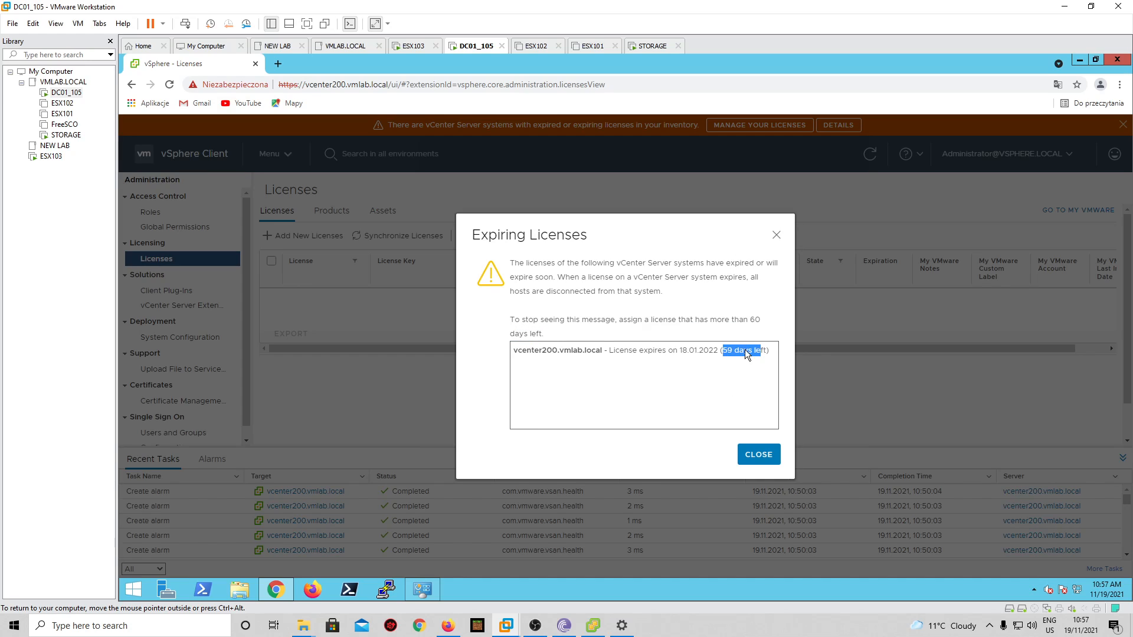
click(776, 234)
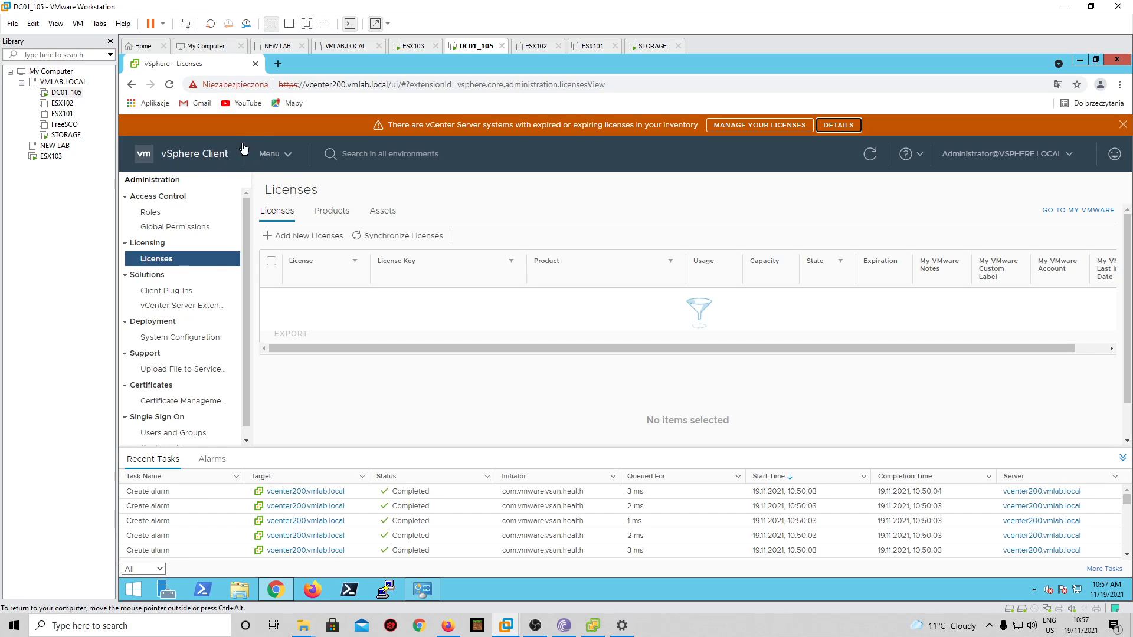
click(223, 163)
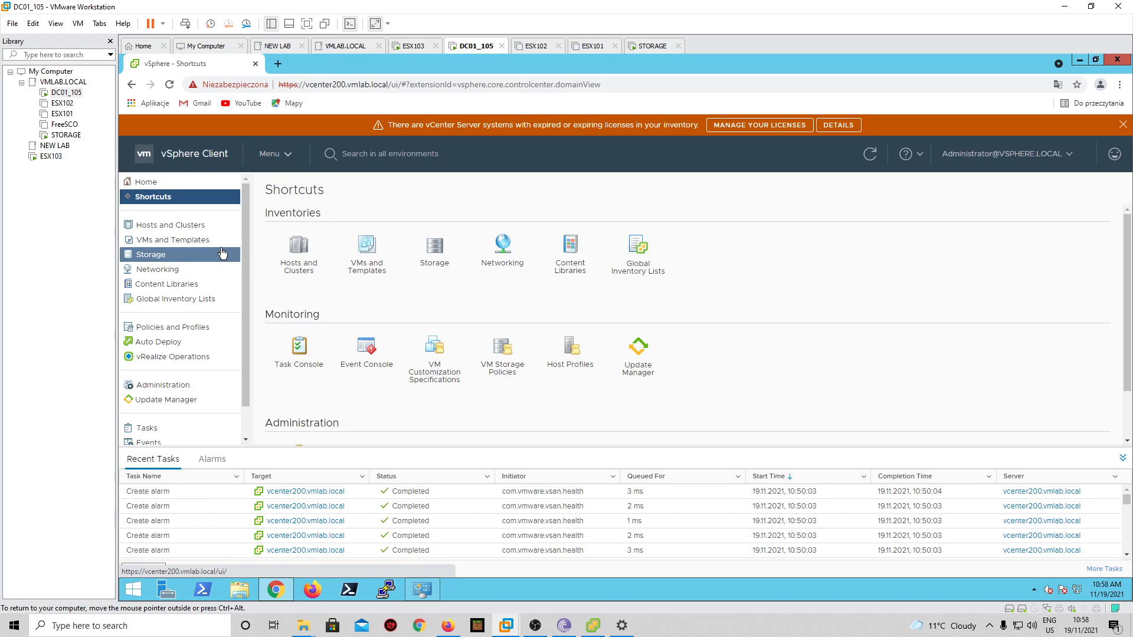
click(192, 229)
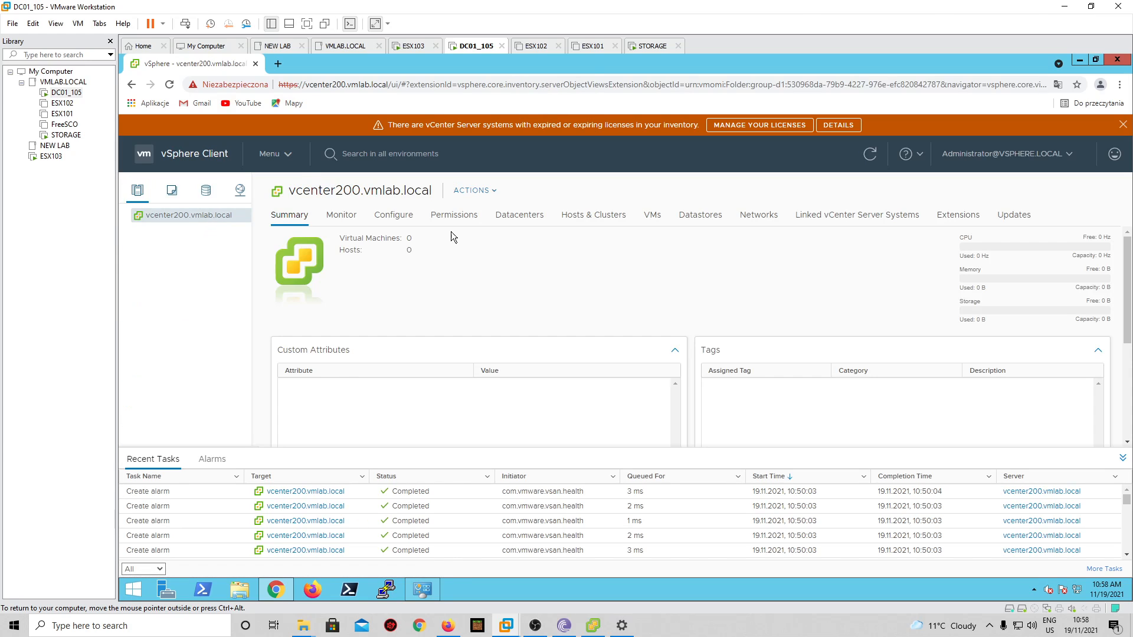
- Create a datacenter named LAB under vcenter200.vmlab.local
right_click(208, 215)
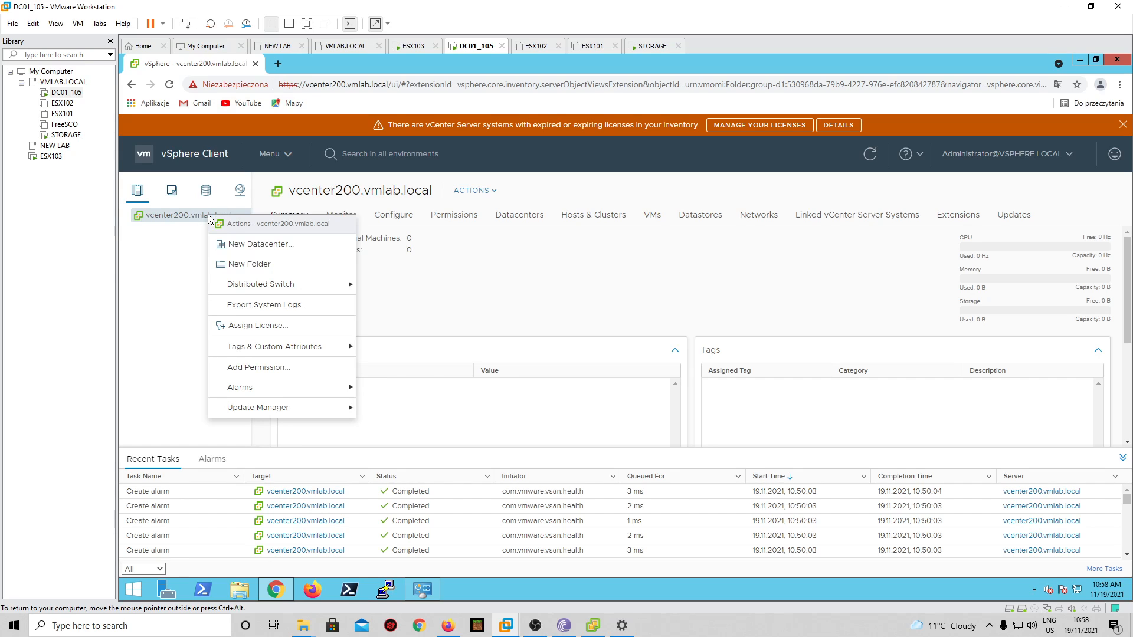
click(233, 244)
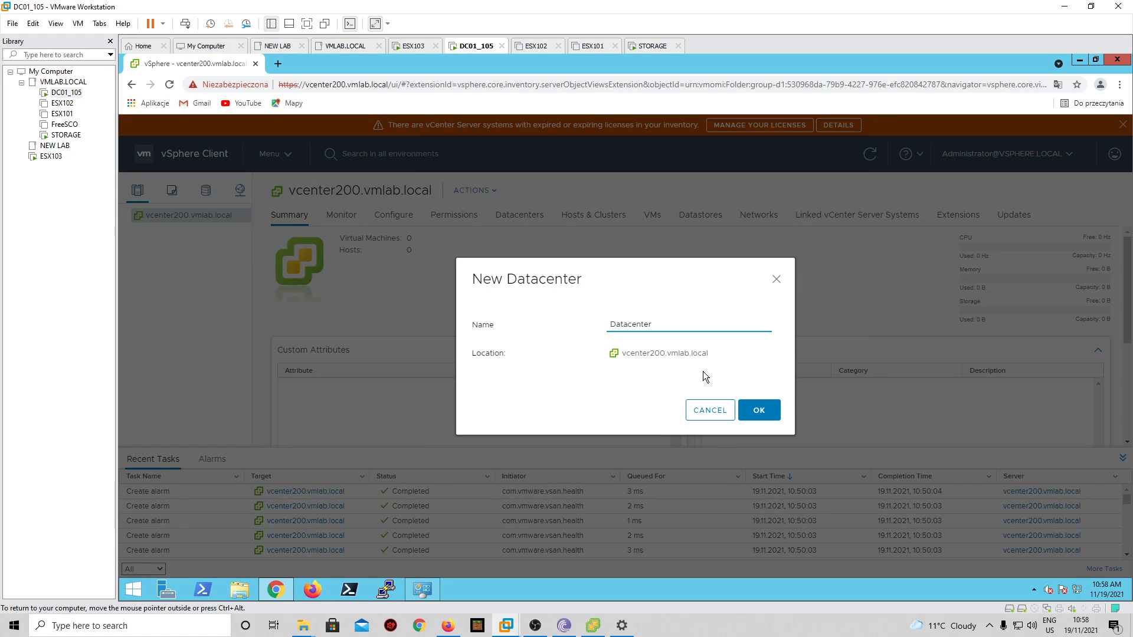
key(BackSpace)
key(BackSpace)
key(BackSpace)
key(BackSpace)
key(BackSpace)
key(BackSpace)
key(BackSpace)
key(BackSpace)
key(BackSpace)
key(BackSpace)
text(LAB)
click(755, 410)
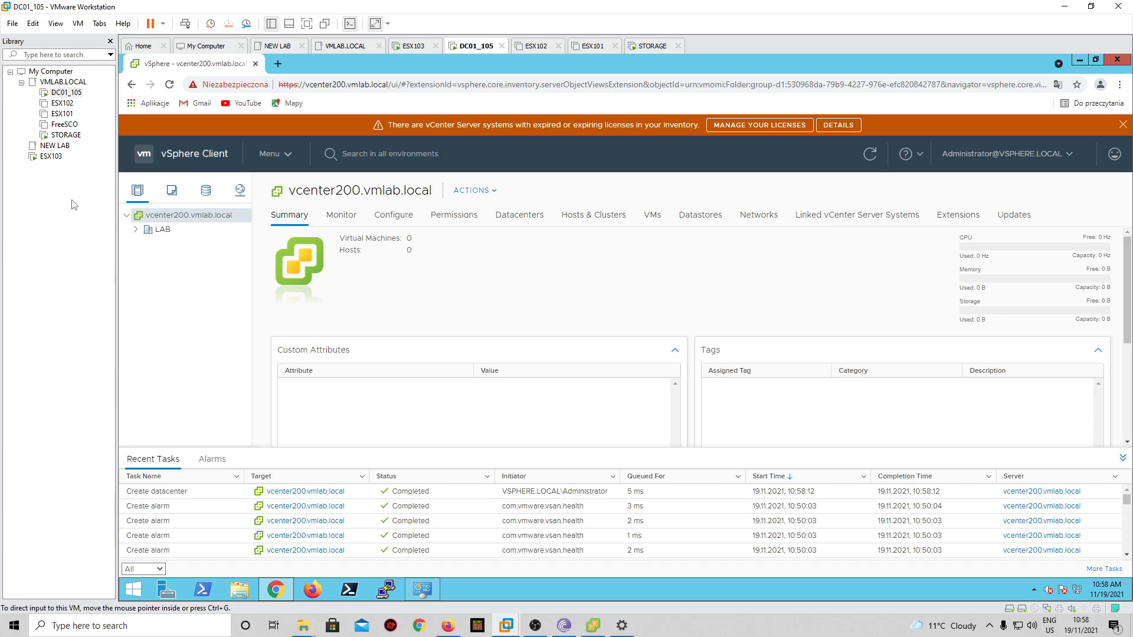
- Create a cluster named Cluster inside the LAB datacenter
click(136, 230)
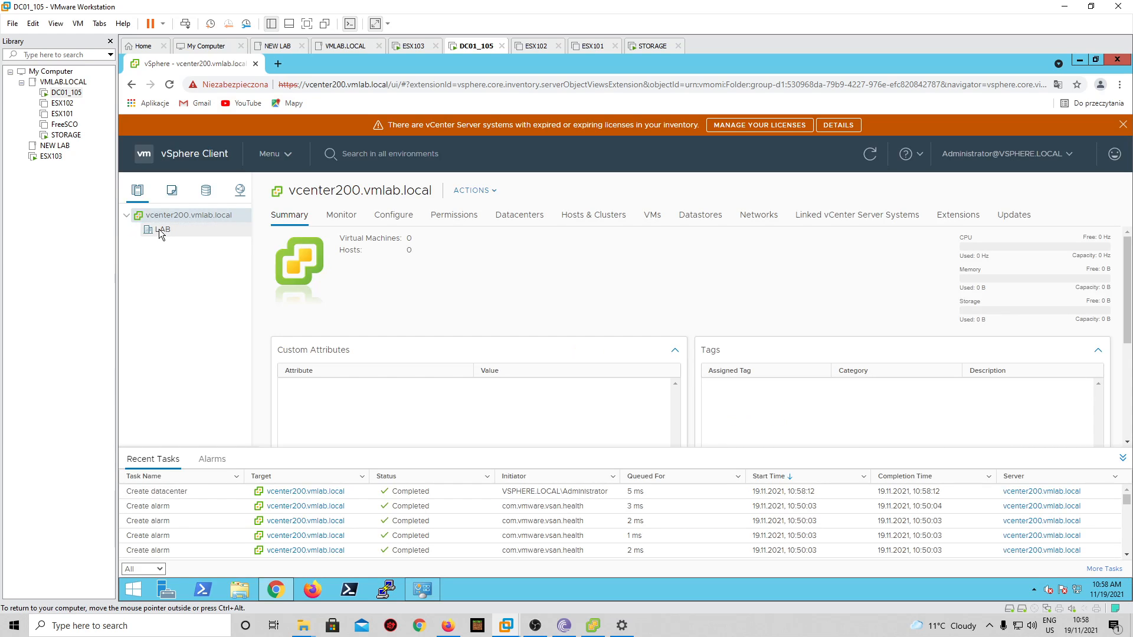
right_click(161, 232)
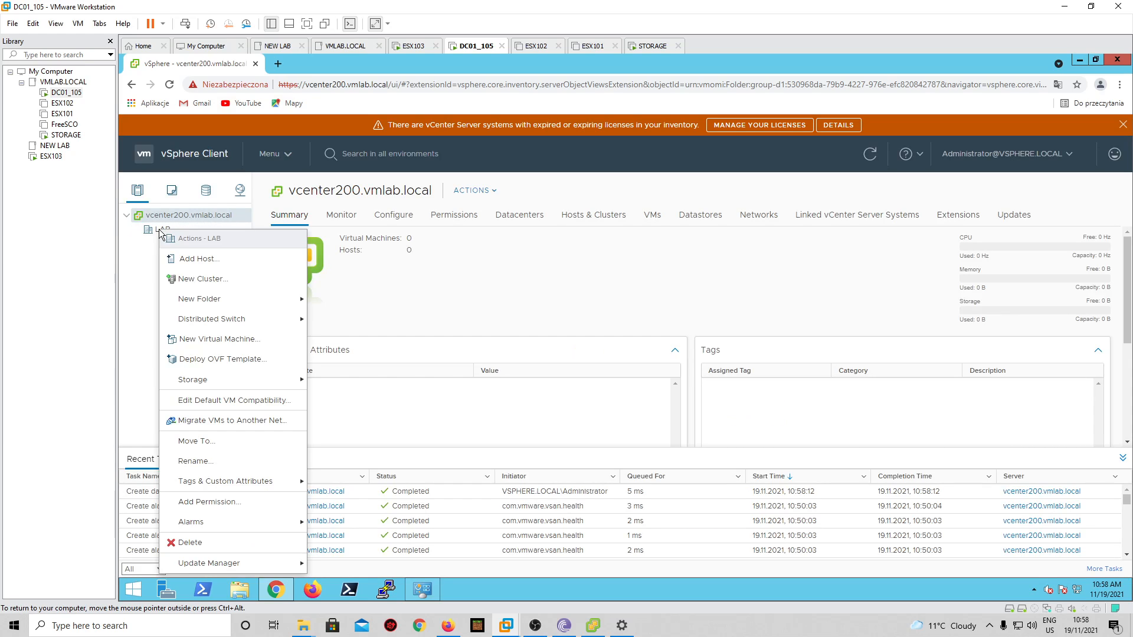
click(203, 280)
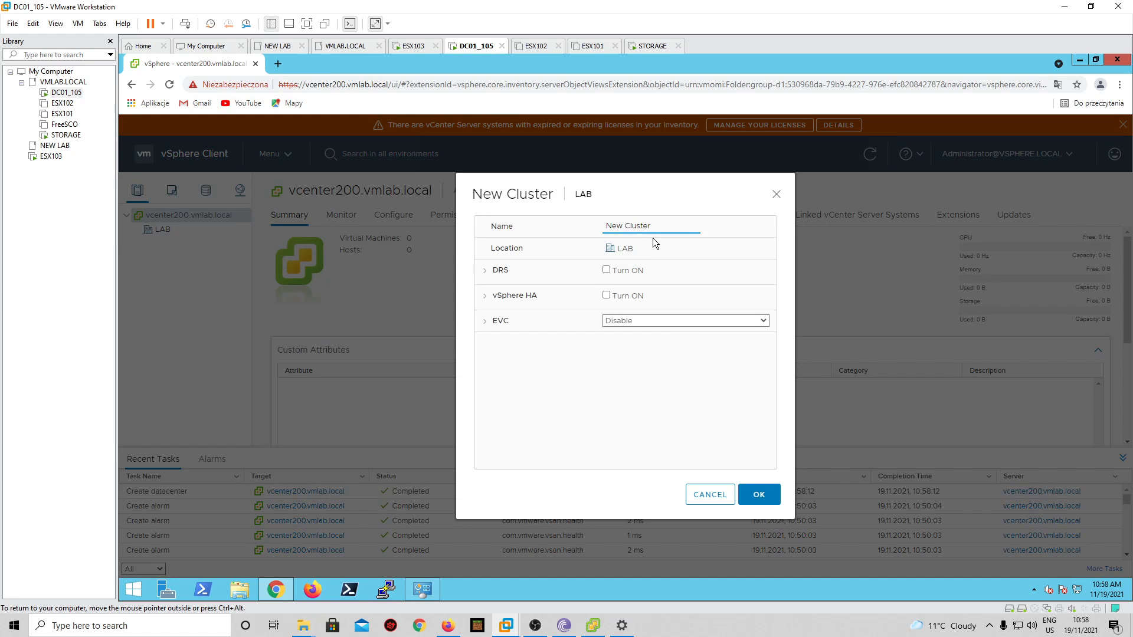
key(BackSpace)
key(BackSpace)
key(BackSpace)
key(BackSpace)
key(BackSpace)
key(BackSpace)
key(BackSpace)
key(BackSpace)
key(BackSpace)
key(BackSpace)
text(Cluster)
click(764, 500)
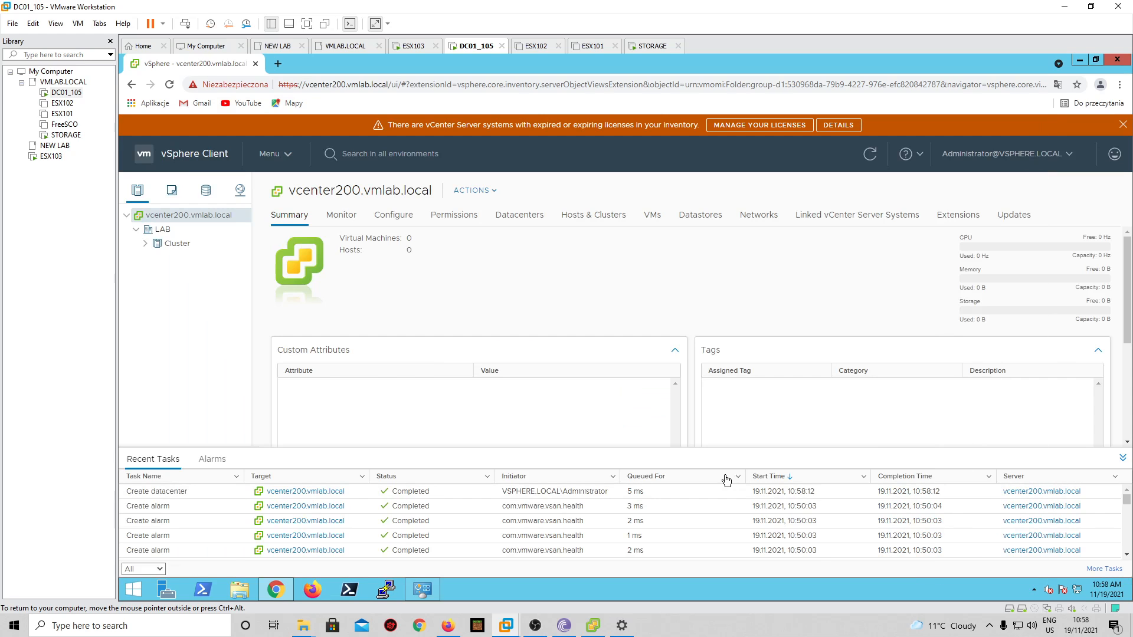
click(147, 243)
- Start adding host esx103 to Cluster in the Add Host wizard
right_click(177, 243)
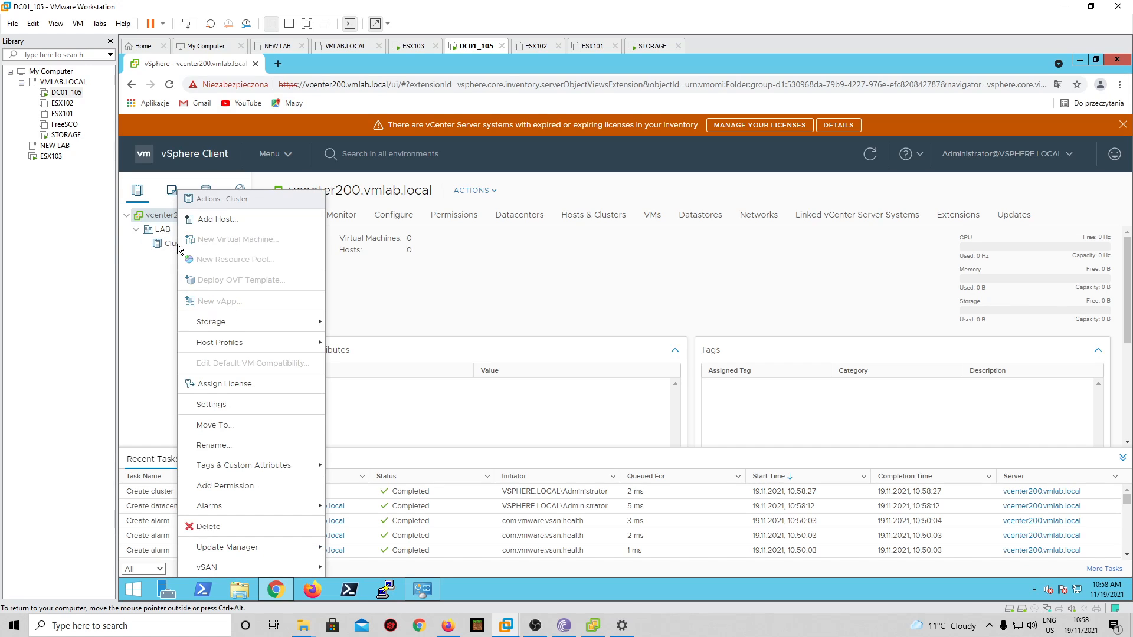
click(232, 220)
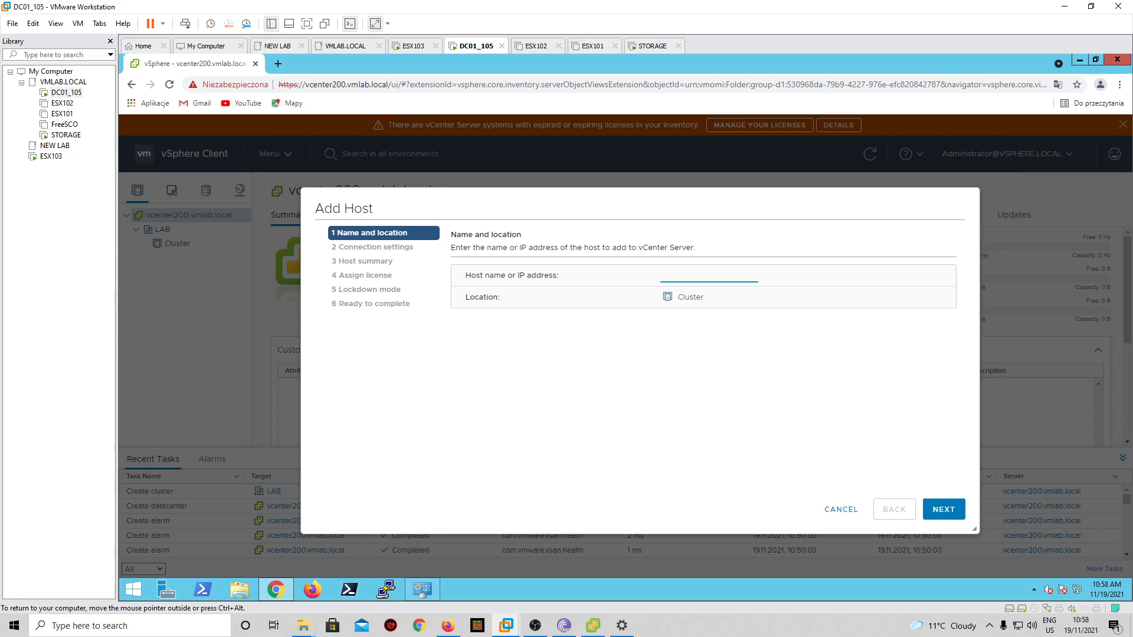
text(sx103)
click(943, 509)
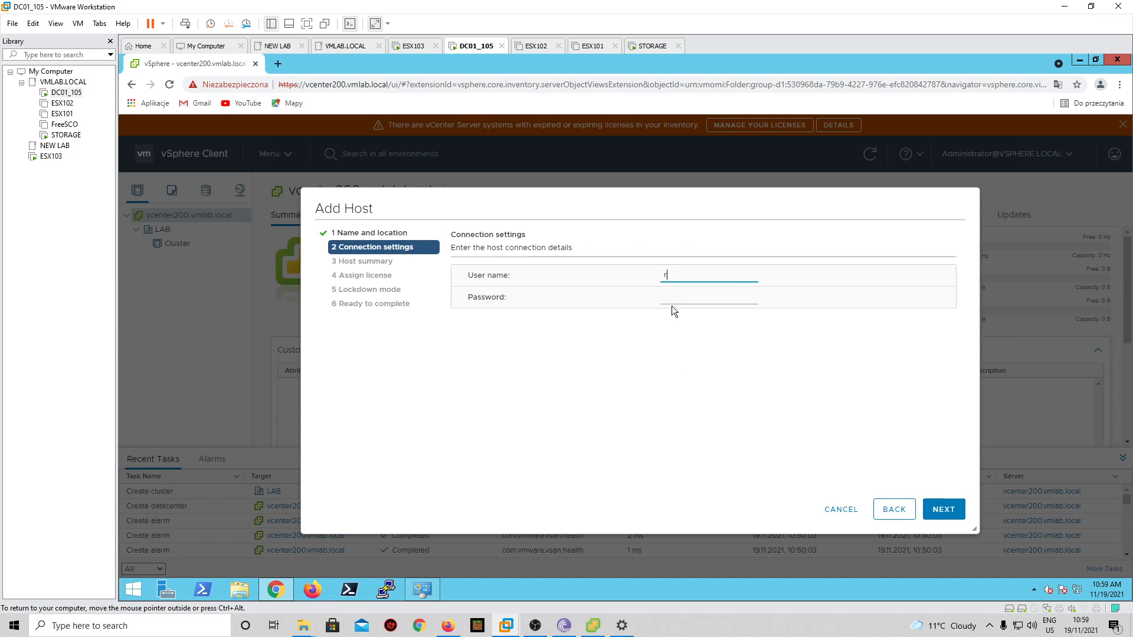
- Enter the root credentials, accept the host certificate, and keep the Evaluation License
text(root)
key(Tab)
text(••)
click(938, 509)
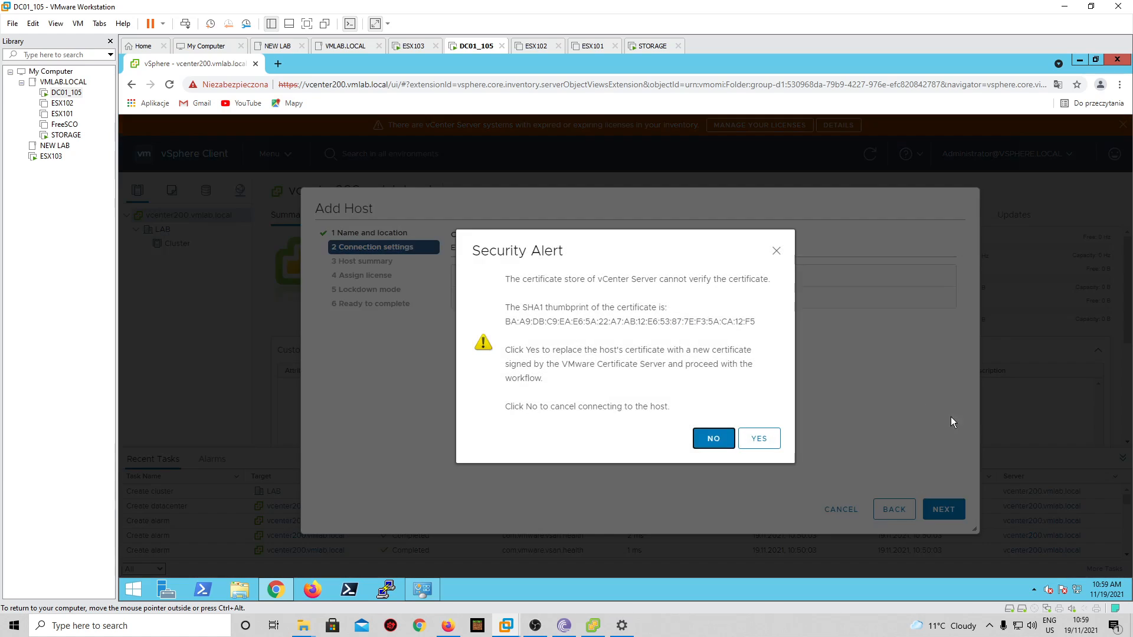
click(756, 439)
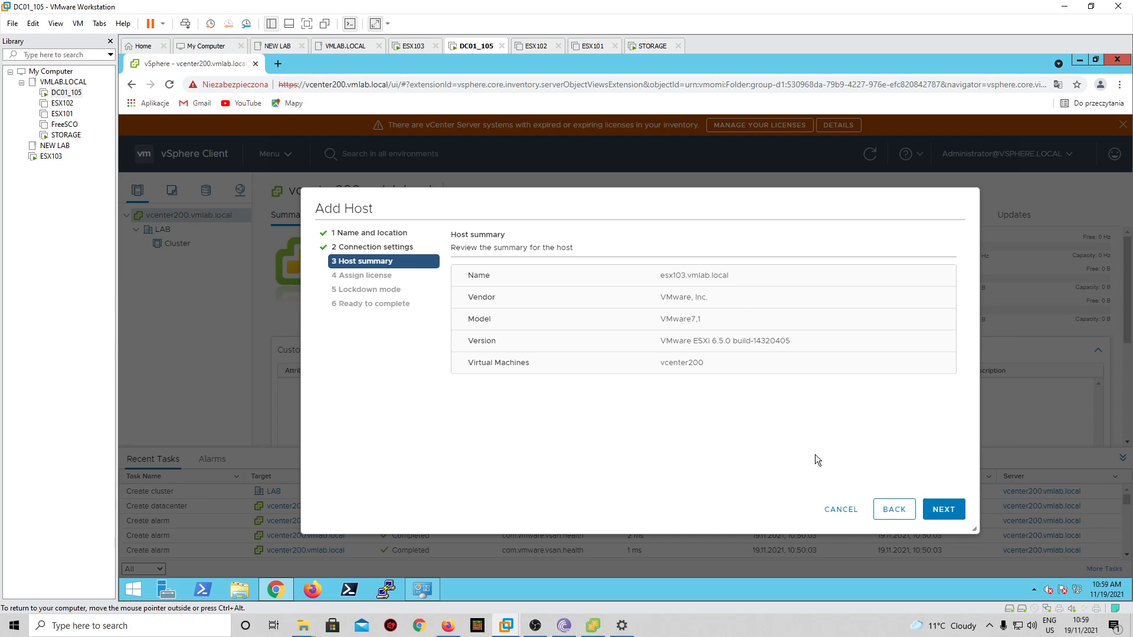
click(951, 509)
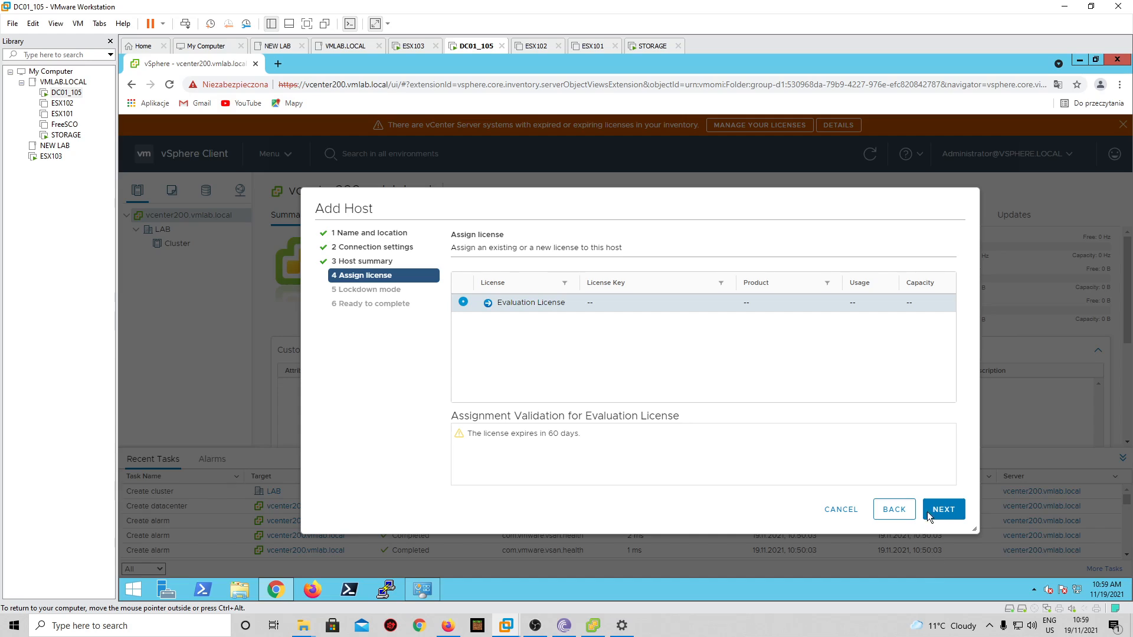
click(936, 512)
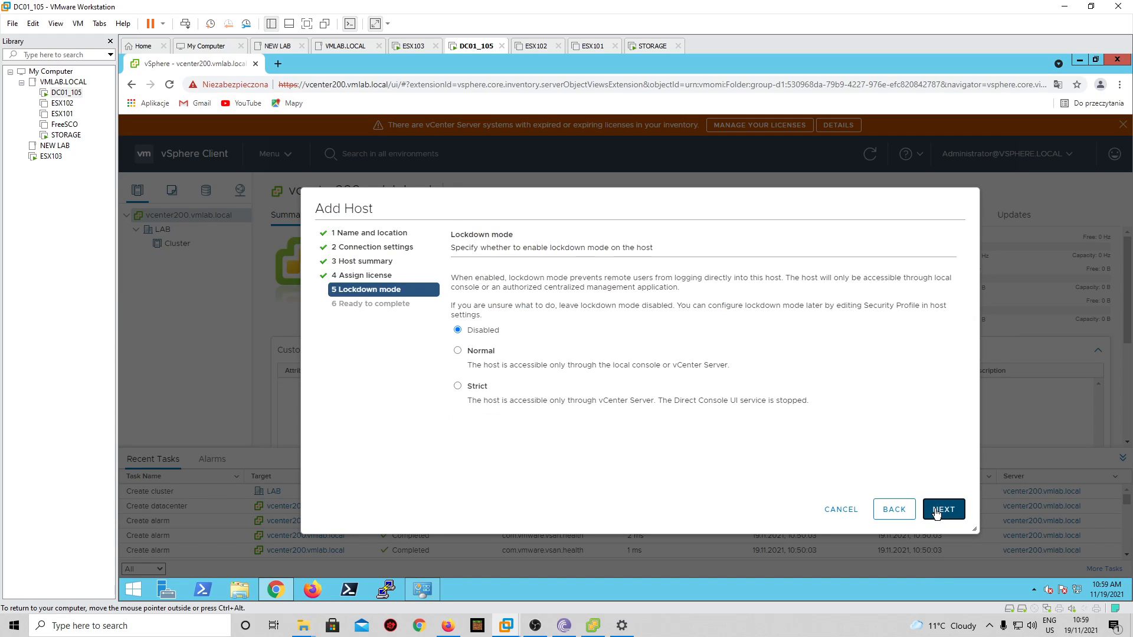
- Keep lockdown mode Disabled, finish adding esx103.vmlab.local, then view its connected host summary
drag(451, 235, 550, 232)
click(537, 234)
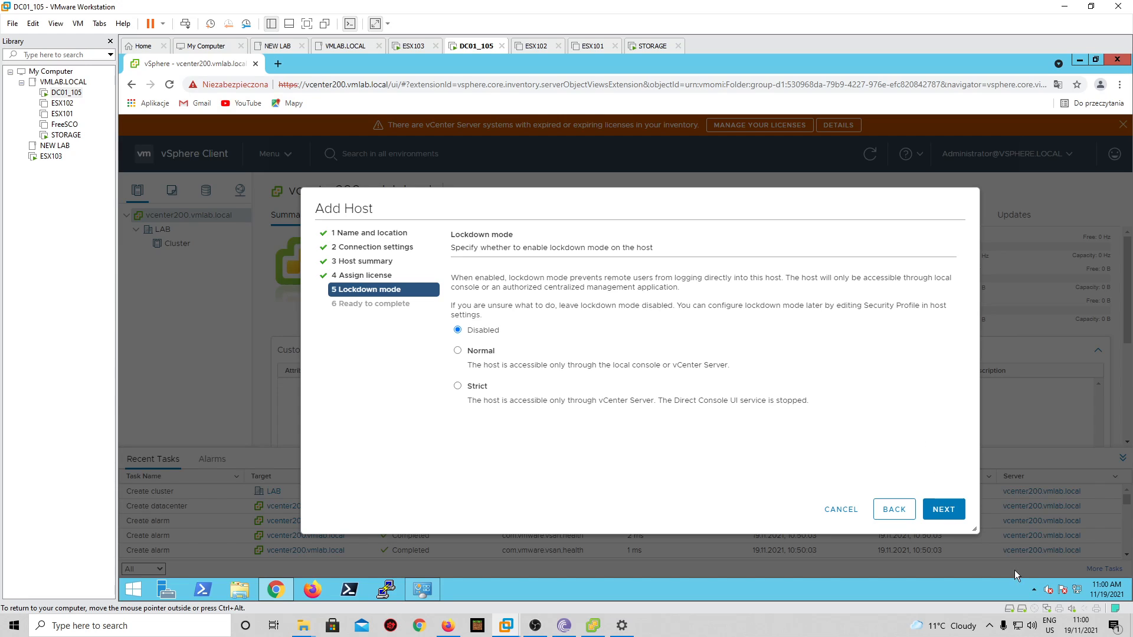
click(944, 511)
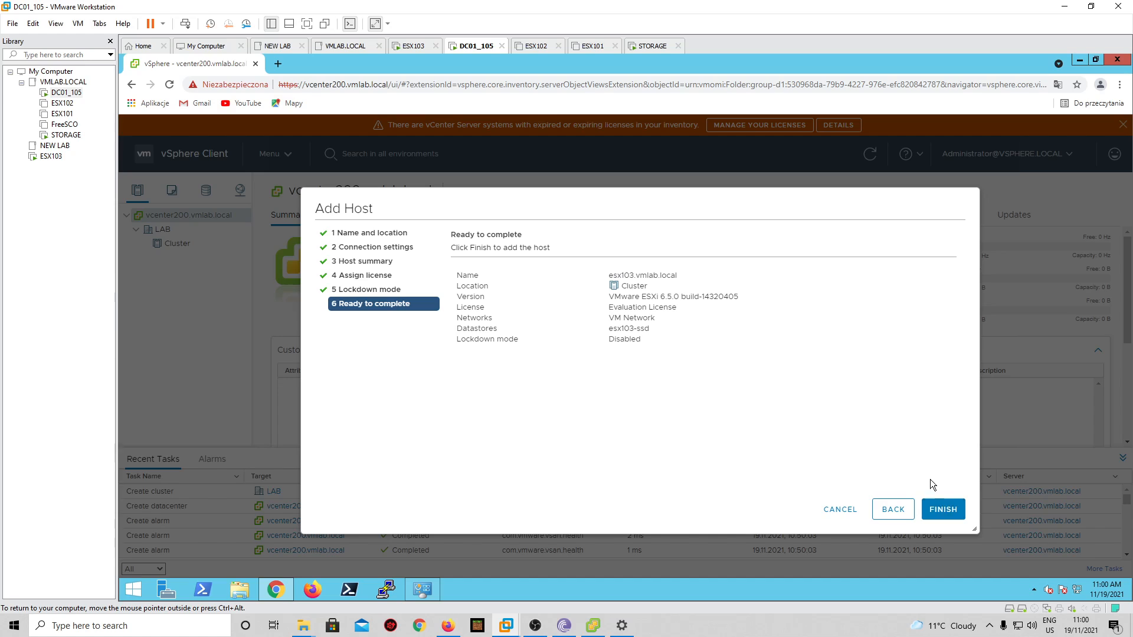
click(944, 509)
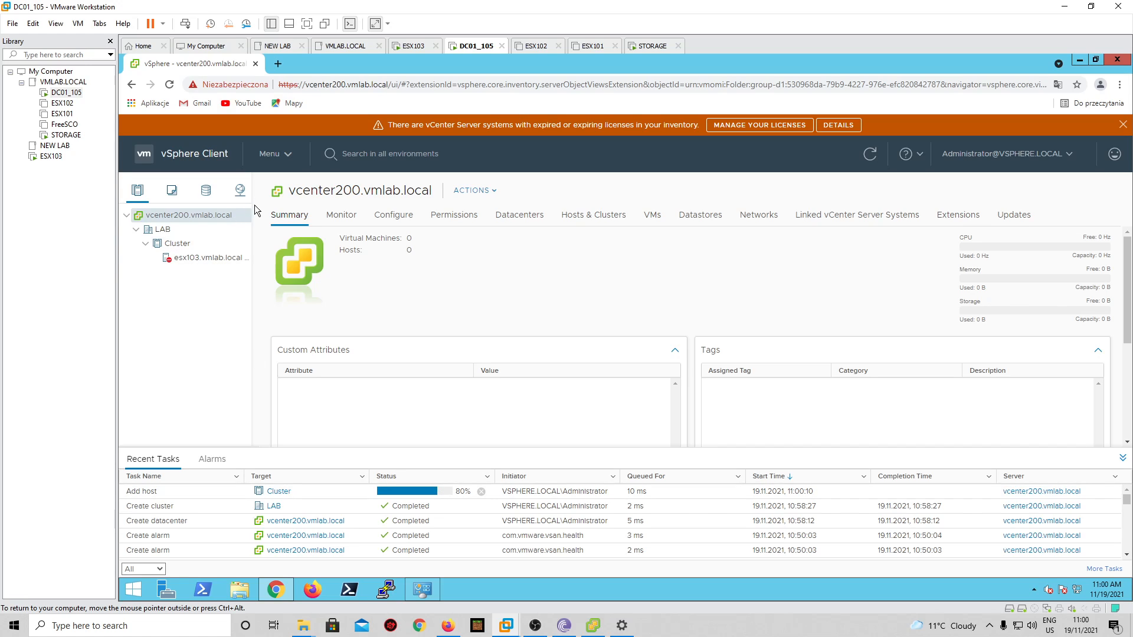
drag(326, 210, 326, 211)
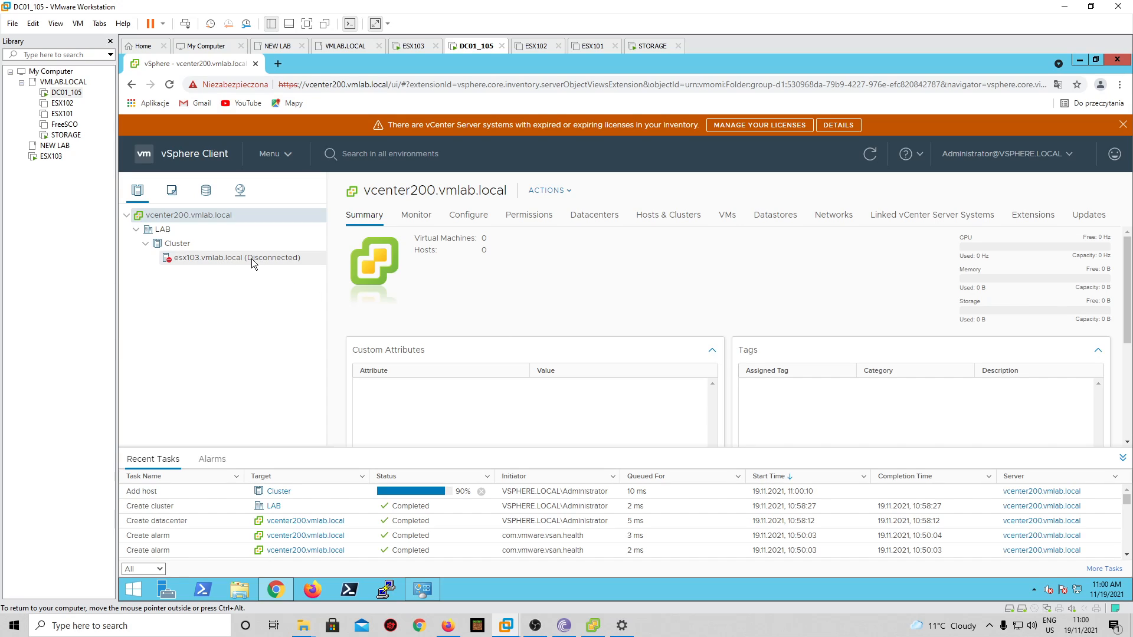
click(199, 258)
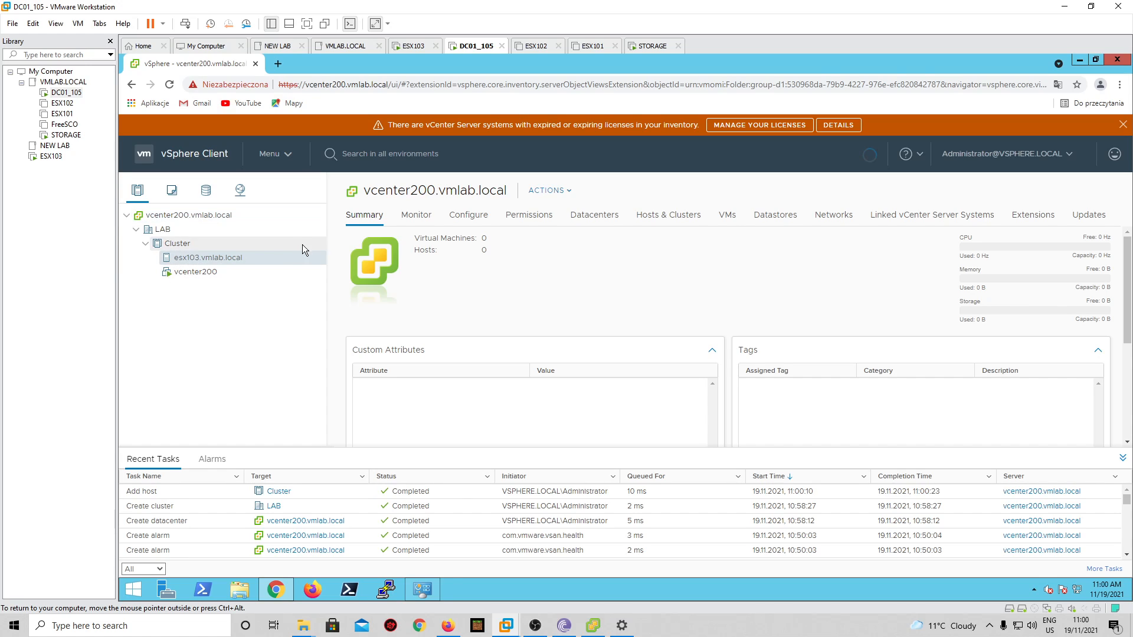